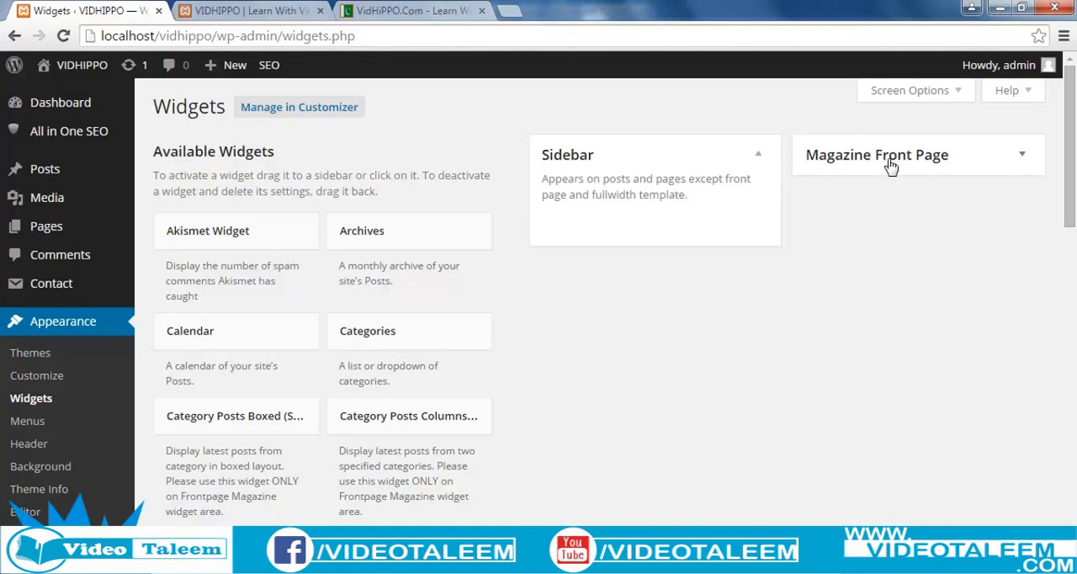
Expand the Magazine Front Page widget area and examine the local VIDHIPPO site's front page, including its sidebar widget area and search box.
{"action": "left_click", "coordinate": [1023, 156]}
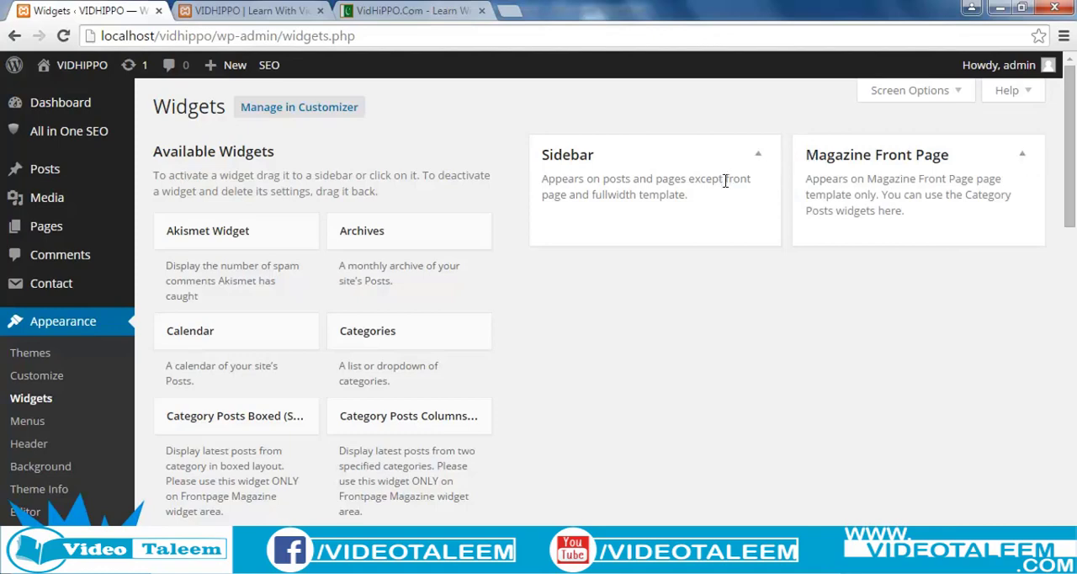
{"action": "left_click", "coordinate": [266, 25]}
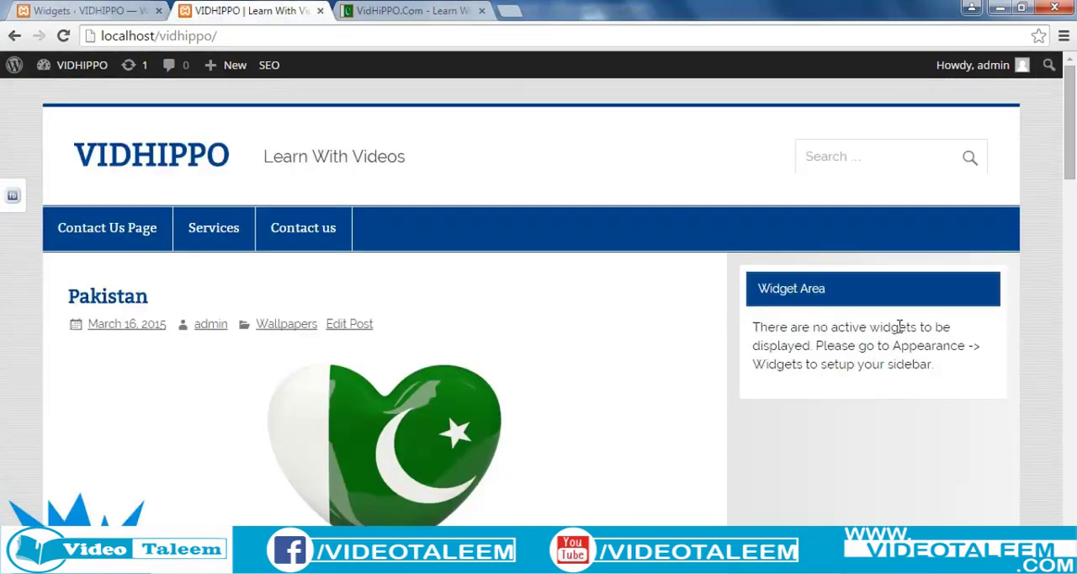
{"action": "scroll", "coordinate": [874, 408], "scroll_direction": "down", "scroll_amount": 10}
{"action": "scroll", "coordinate": [874, 407], "scroll_direction": "up", "scroll_amount": 6}
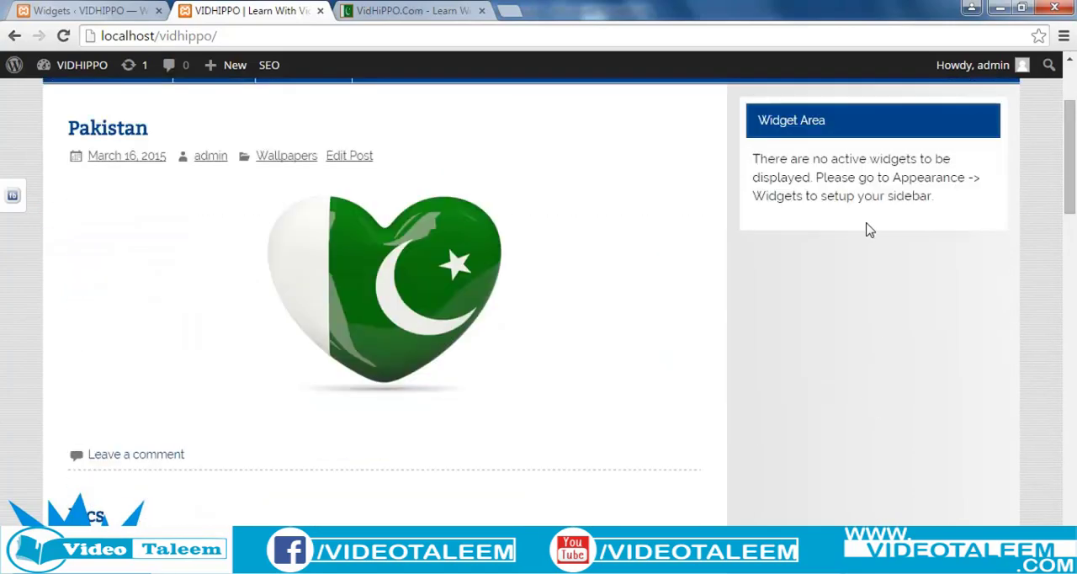
{"action": "scroll", "coordinate": [870, 401], "scroll_direction": "down", "scroll_amount": 7}
{"action": "scroll", "coordinate": [875, 387], "scroll_direction": "up", "scroll_amount": 6}
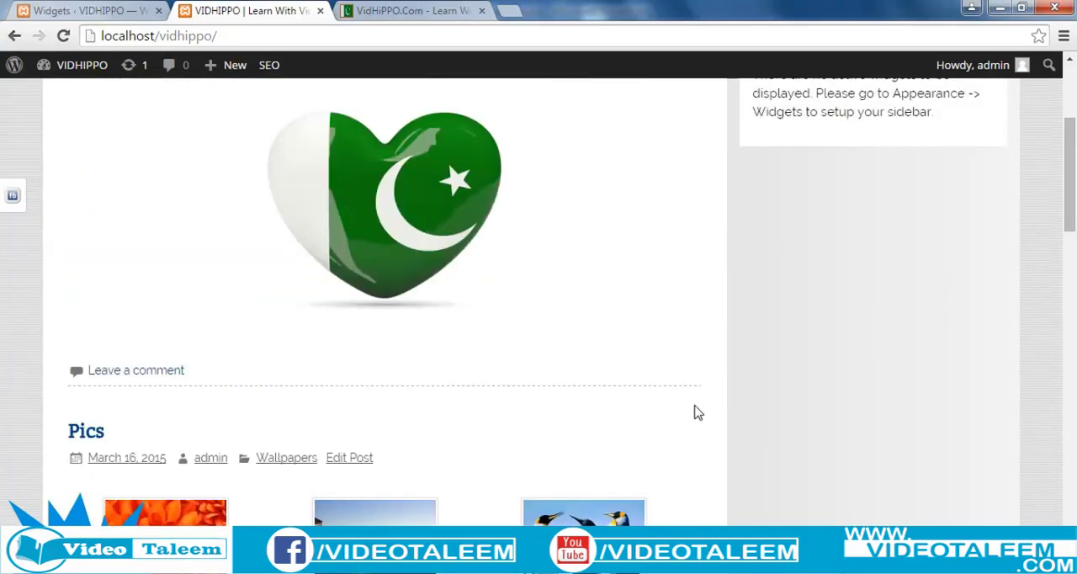
{"action": "scroll", "coordinate": [695, 411], "scroll_direction": "up", "scroll_amount": 3}
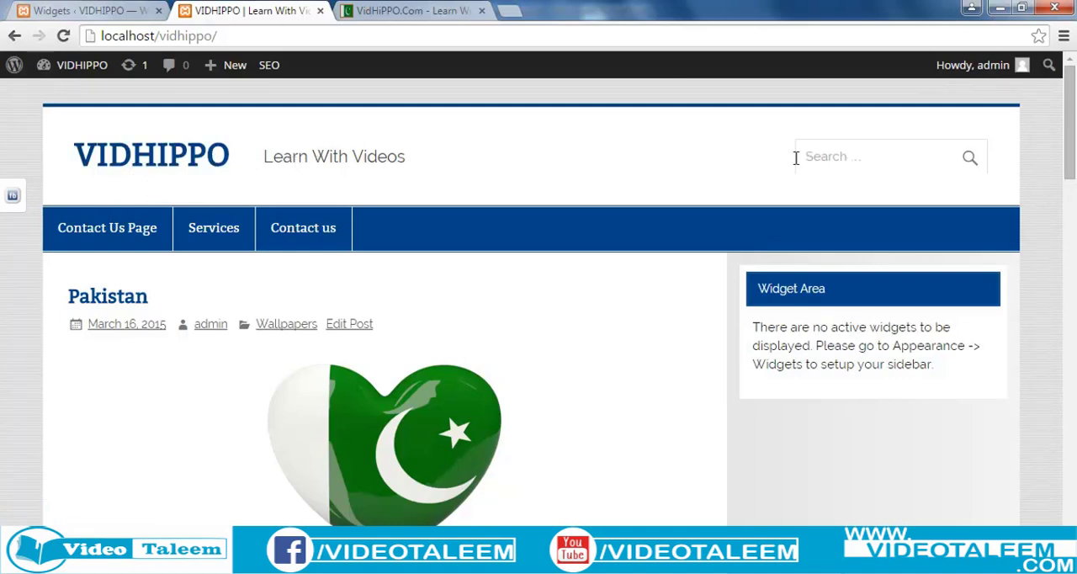
{"action": "left_click", "coordinate": [851, 161]}
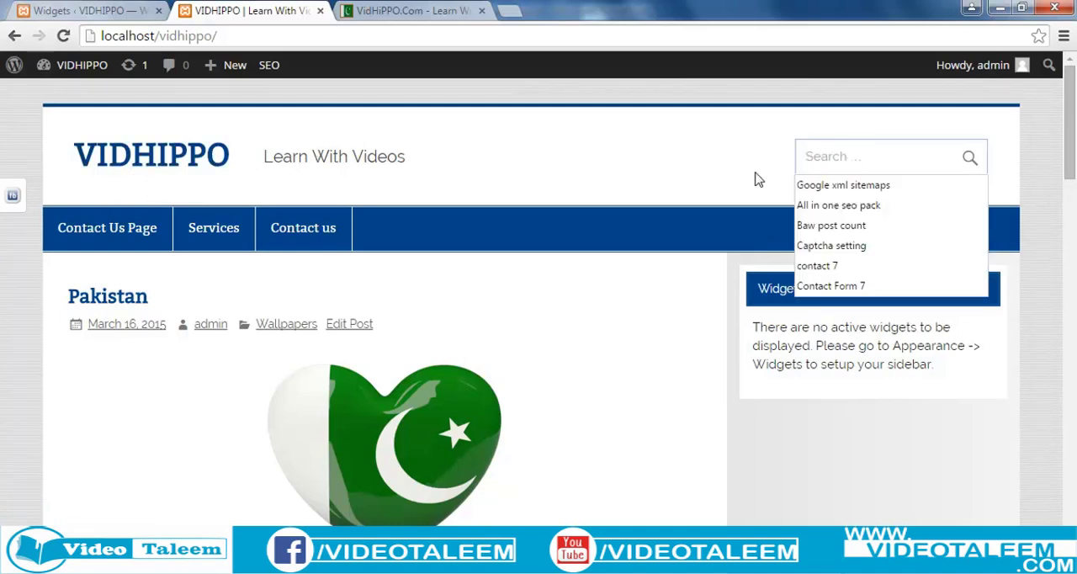
{"action": "left_click", "coordinate": [669, 170]}
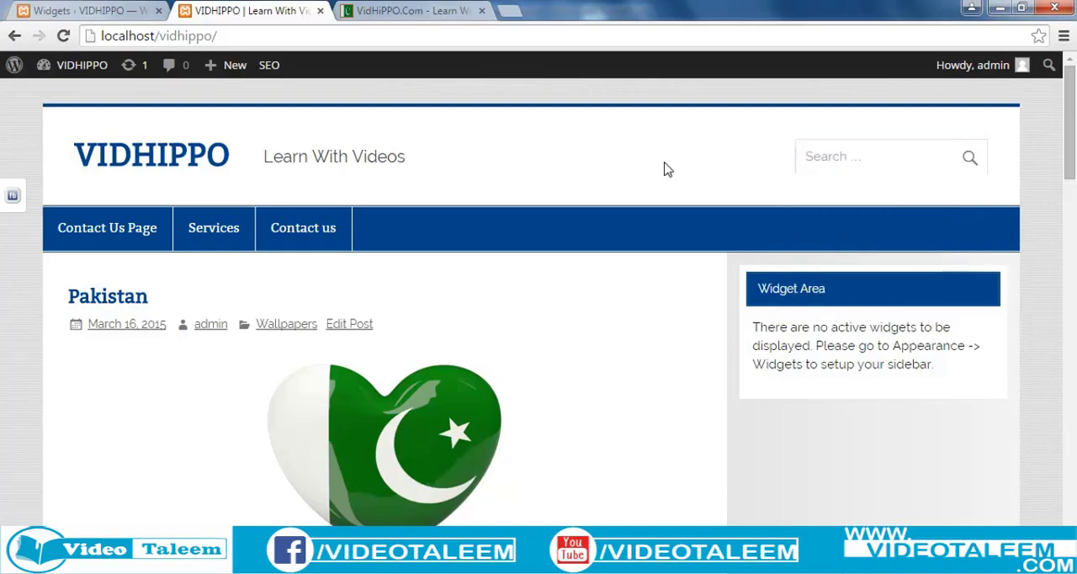
Compare the header, navigation menu and sidebar of the live vidhippo.com site with those of the local VIDHIPPO site.
{"action": "left_click", "coordinate": [384, 11]}
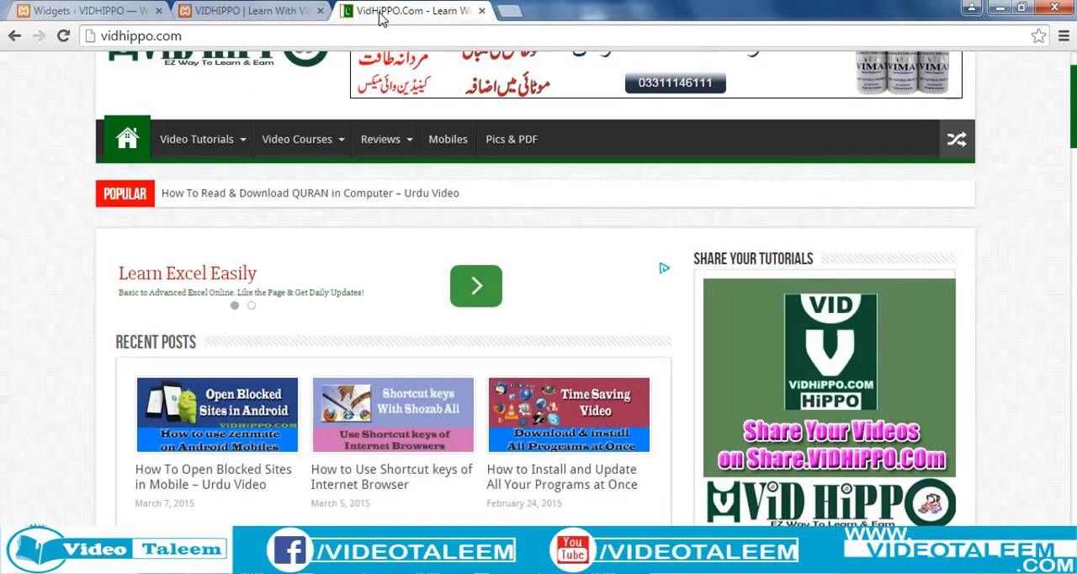
{"action": "scroll", "coordinate": [1, 340], "scroll_direction": "up", "scroll_amount": 2}
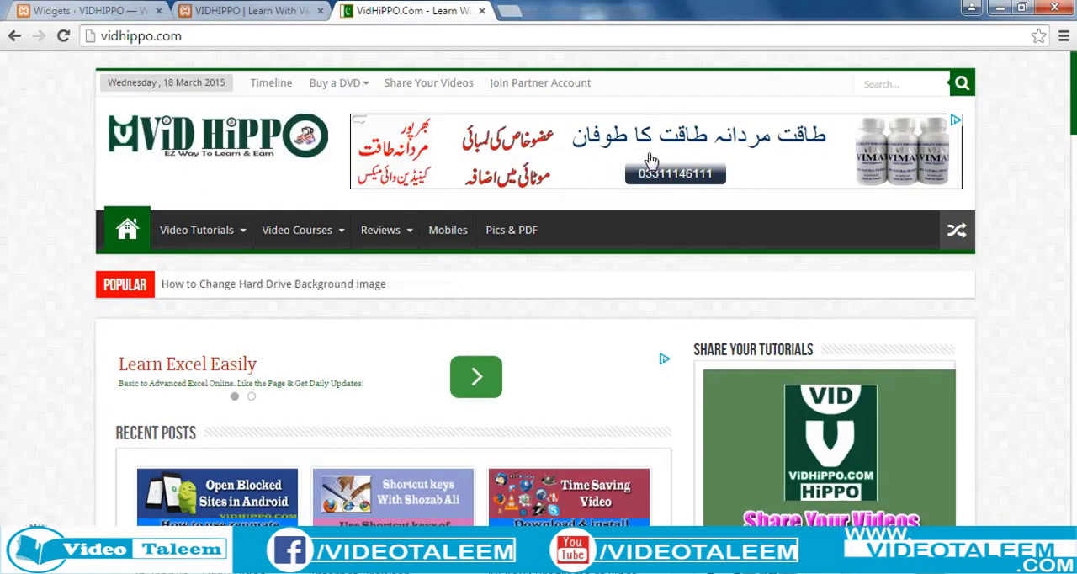
{"action": "left_click", "coordinate": [232, 12]}
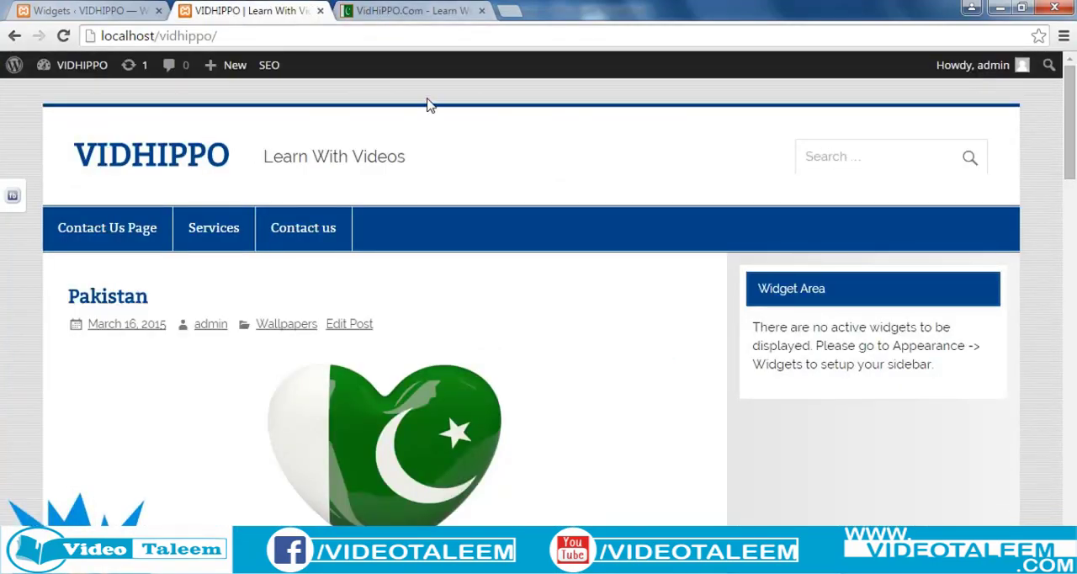
{"action": "left_click", "coordinate": [425, 13]}
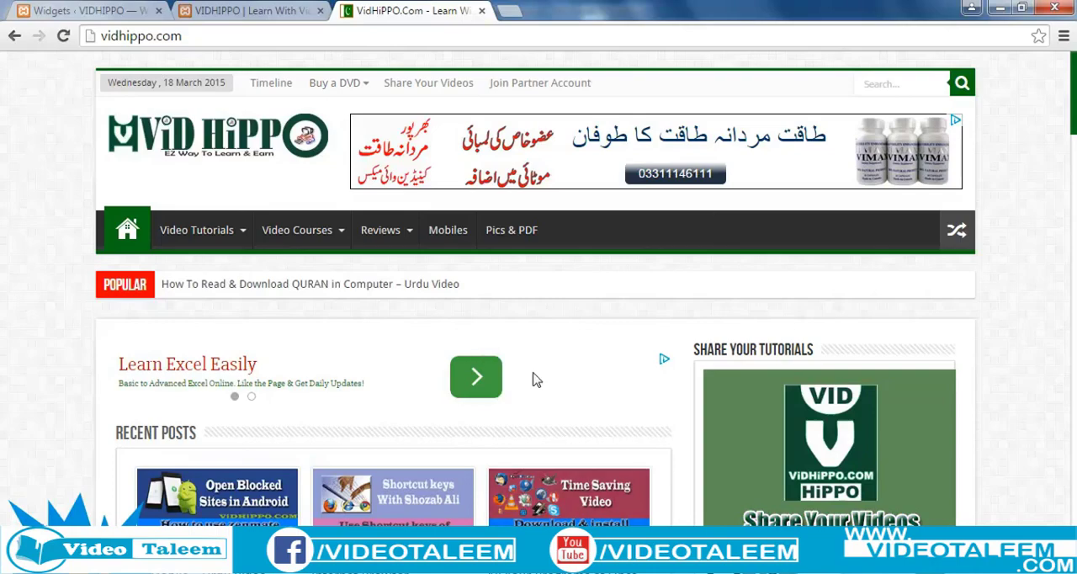
{"action": "left_click", "coordinate": [250, 11]}
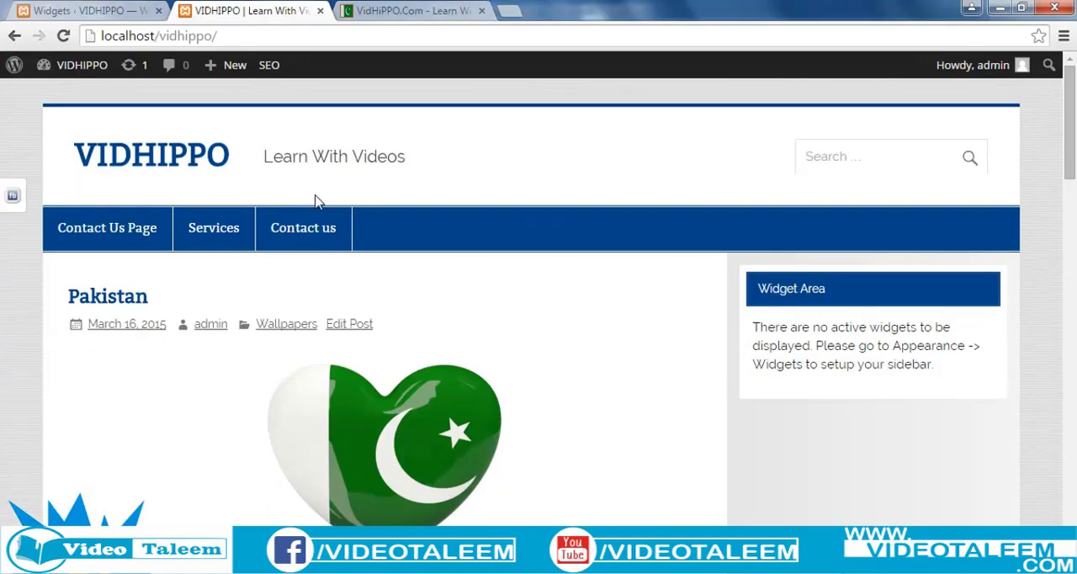
{"action": "left_click", "coordinate": [371, 16]}
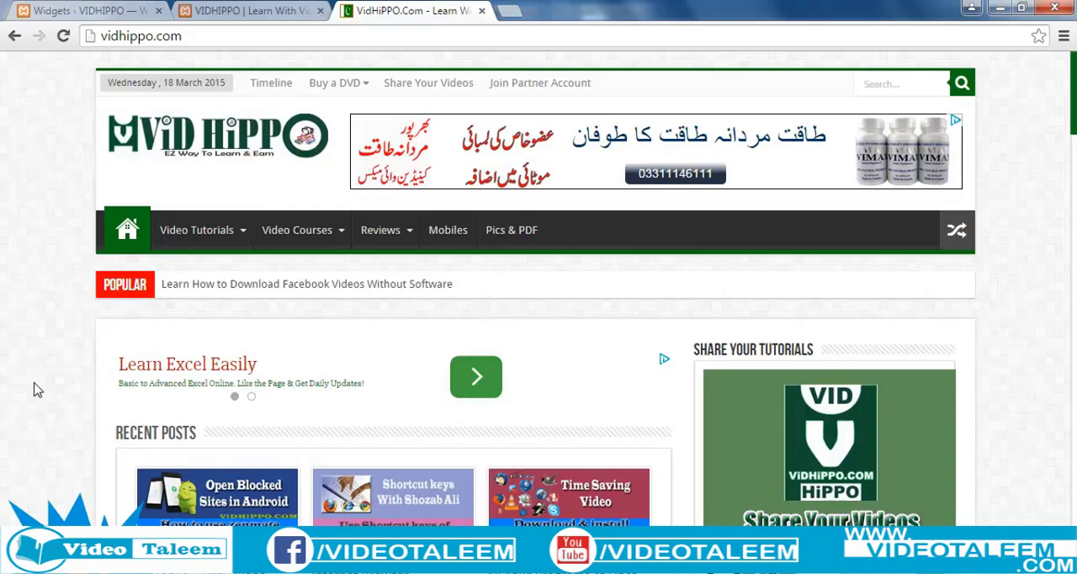
{"action": "left_click", "coordinate": [272, 17]}
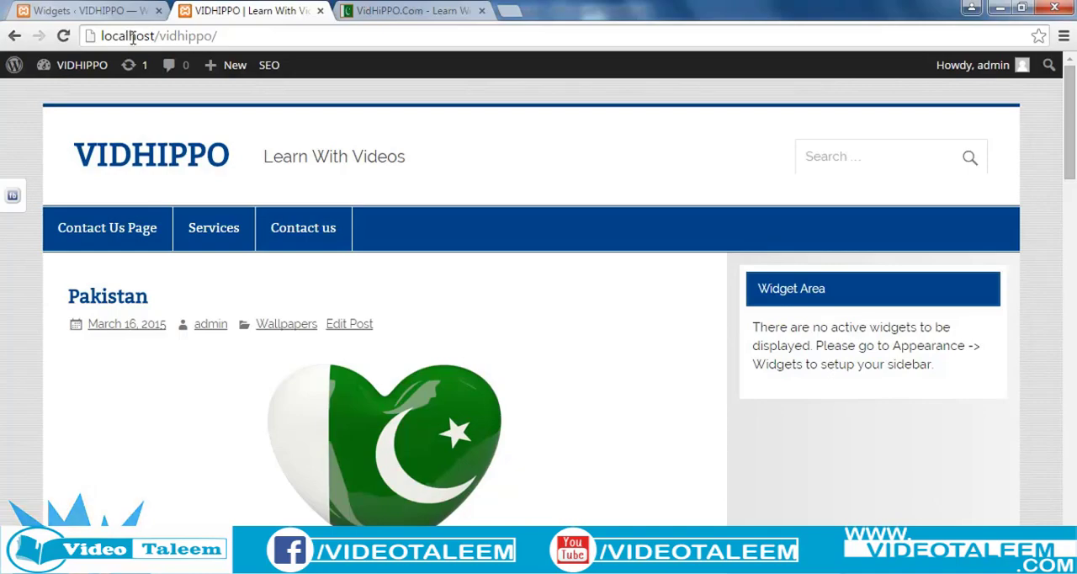
Add the Share Buttons widget to the Sidebar area on the WordPress Widgets page.
{"action": "left_click", "coordinate": [117, 12]}
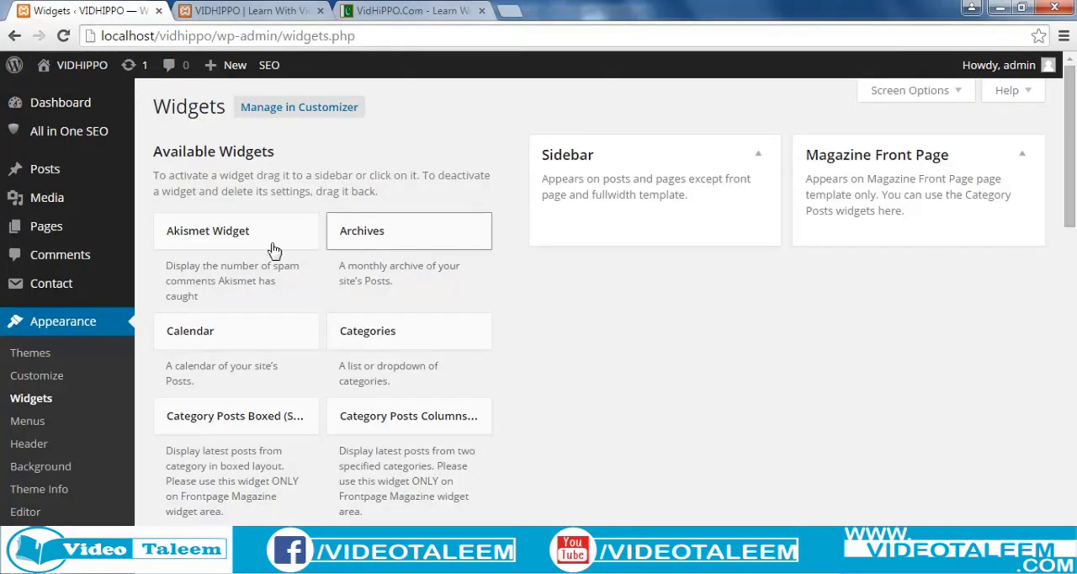
{"action": "scroll", "coordinate": [316, 374], "scroll_direction": "down", "scroll_amount": 7}
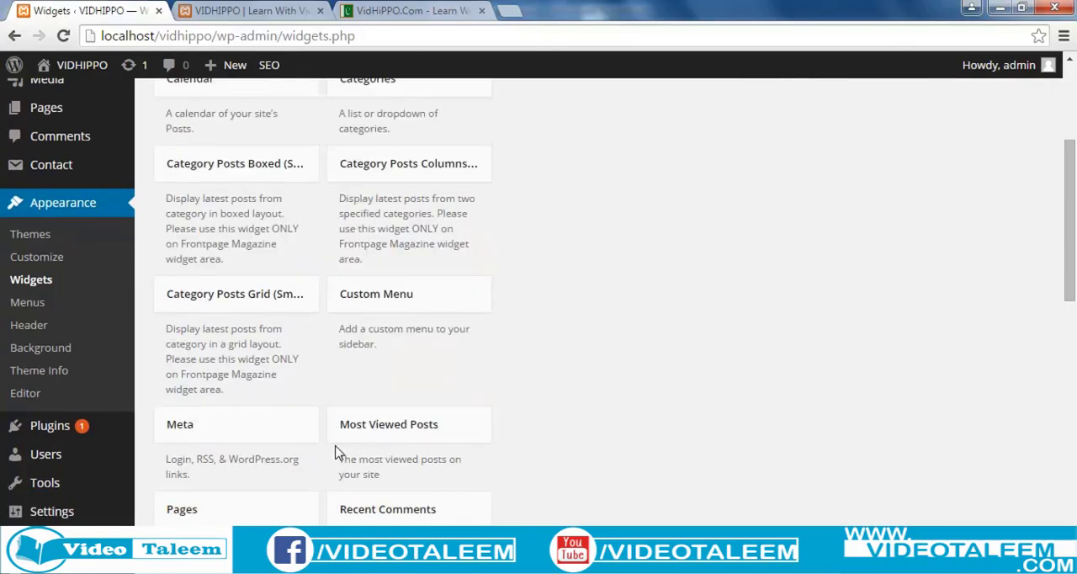
{"action": "scroll", "coordinate": [338, 452], "scroll_direction": "down", "scroll_amount": 2}
{"action": "scroll", "coordinate": [336, 451], "scroll_direction": "up", "scroll_amount": 1}
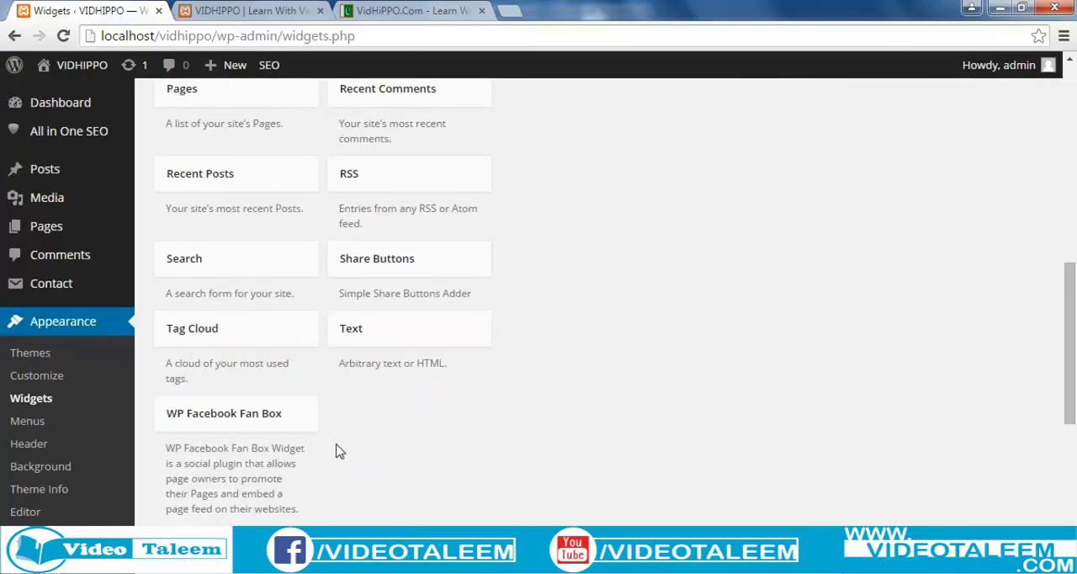
{"action": "scroll", "coordinate": [869, 126], "scroll_direction": "up", "scroll_amount": 9}
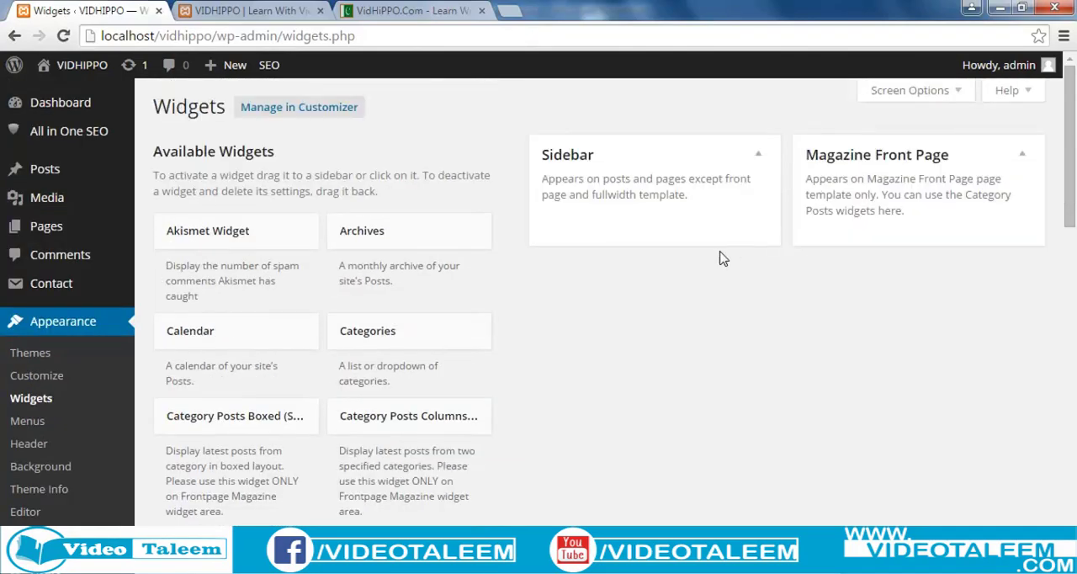
{"action": "scroll", "coordinate": [560, 328], "scroll_direction": "down", "scroll_amount": 1}
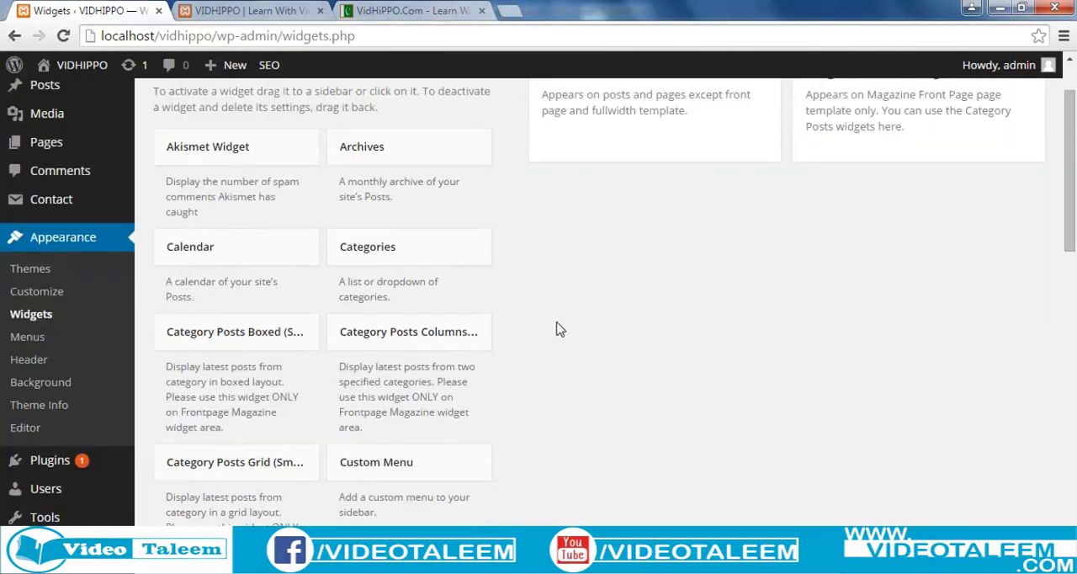
{"action": "scroll", "coordinate": [560, 329], "scroll_direction": "down", "scroll_amount": 5}
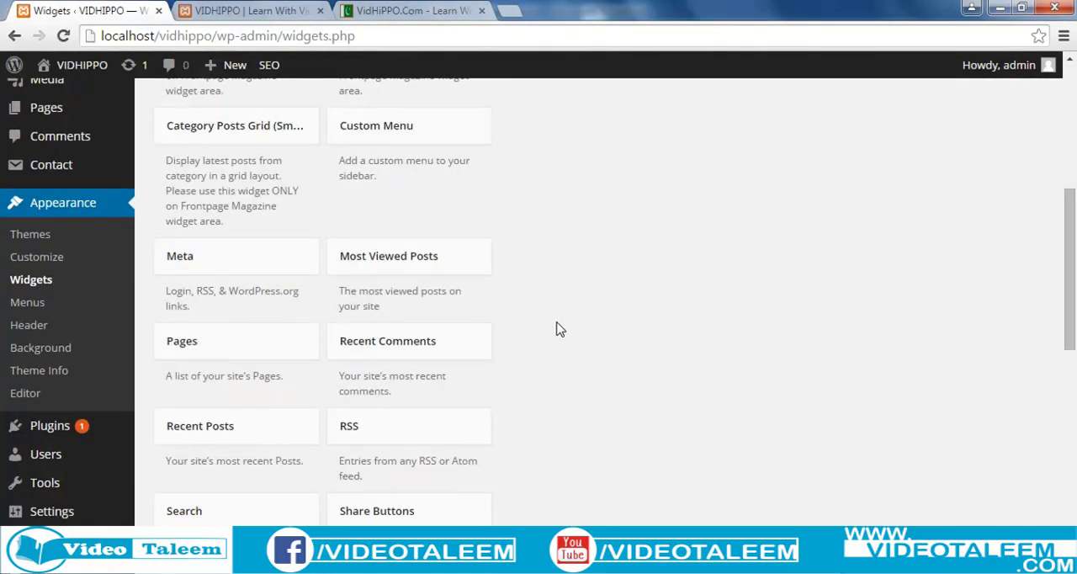
{"action": "scroll", "coordinate": [560, 328], "scroll_direction": "down", "scroll_amount": 1}
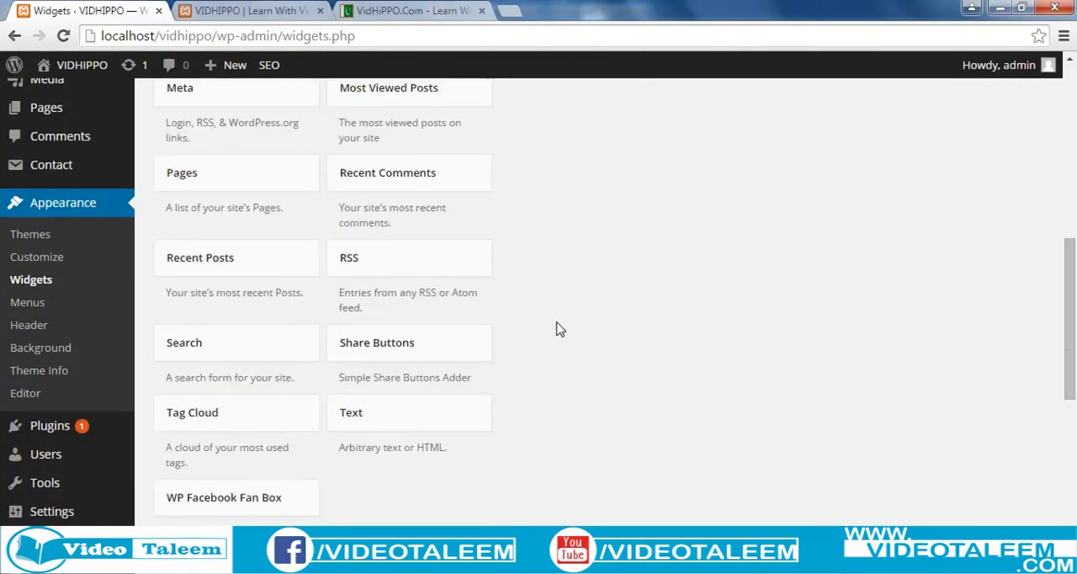
{"action": "left_click", "coordinate": [408, 345]}
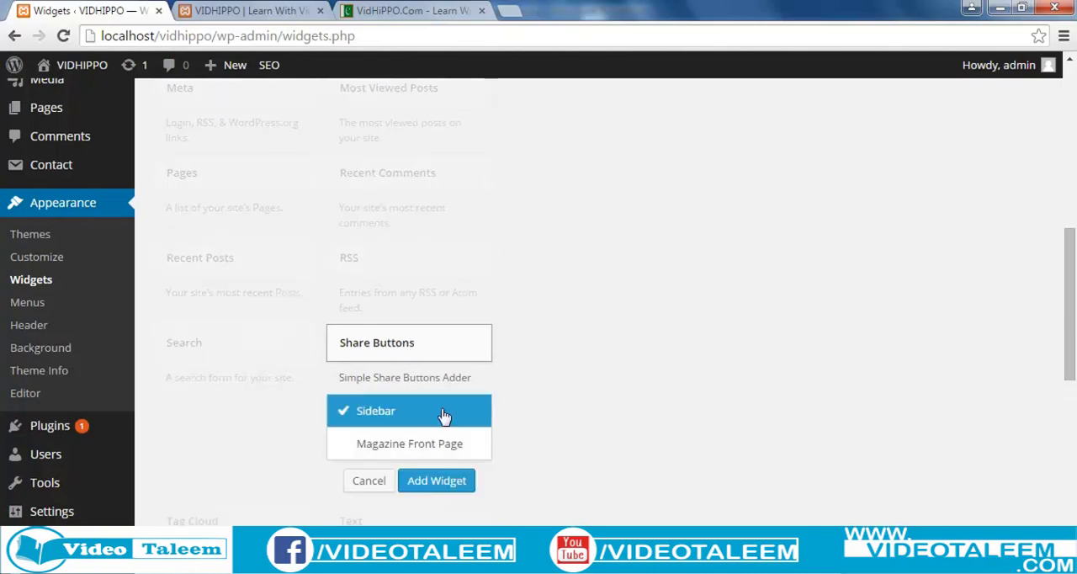
{"action": "left_click", "coordinate": [437, 484]}
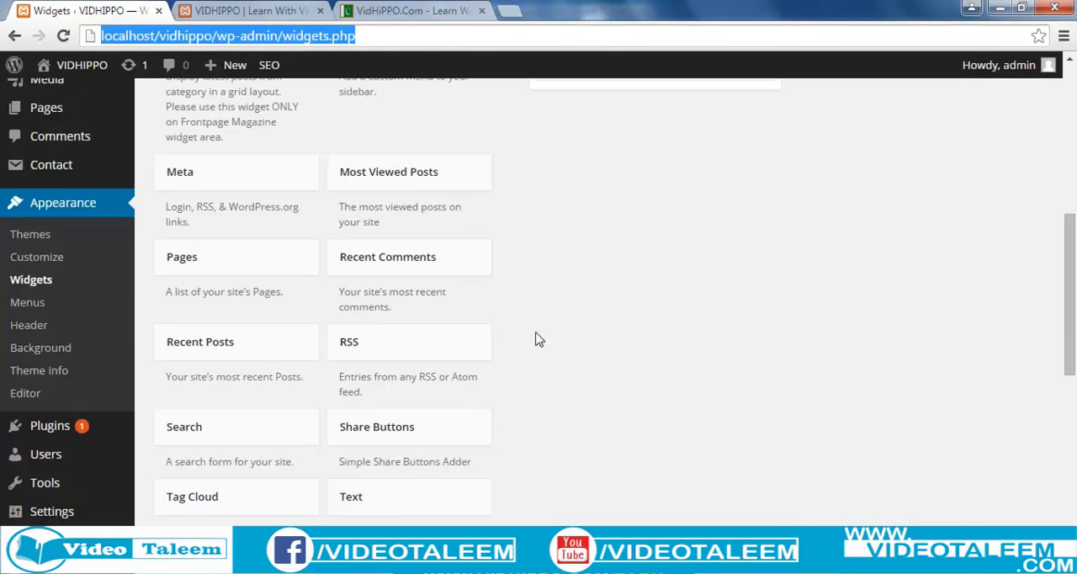
{"action": "scroll", "coordinate": [533, 339], "scroll_direction": "up", "scroll_amount": 4}
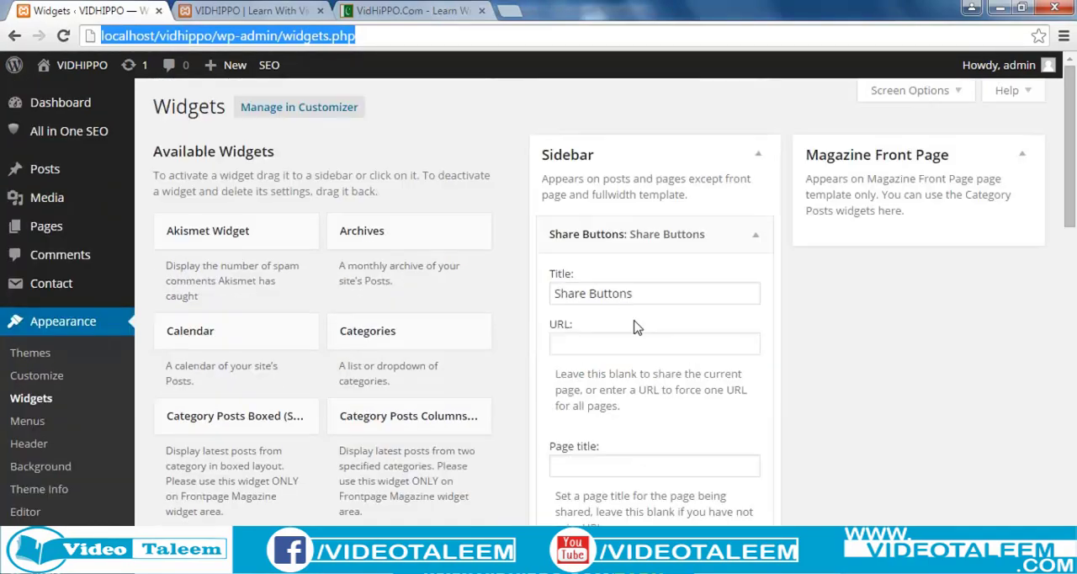
{"action": "left_click", "coordinate": [573, 341]}
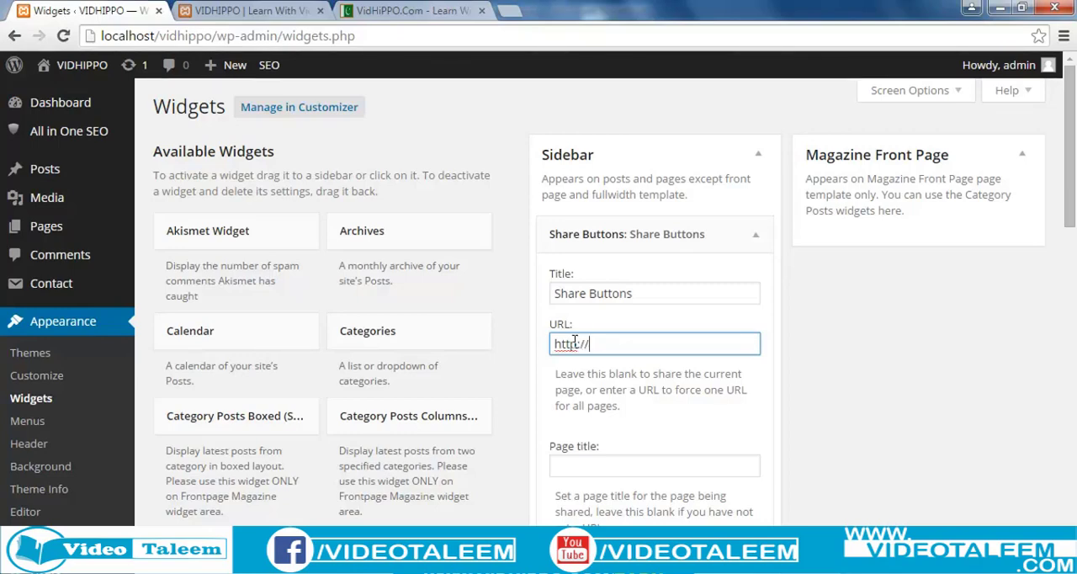
{"action": "type", "text": "www.vidhippo.com"}
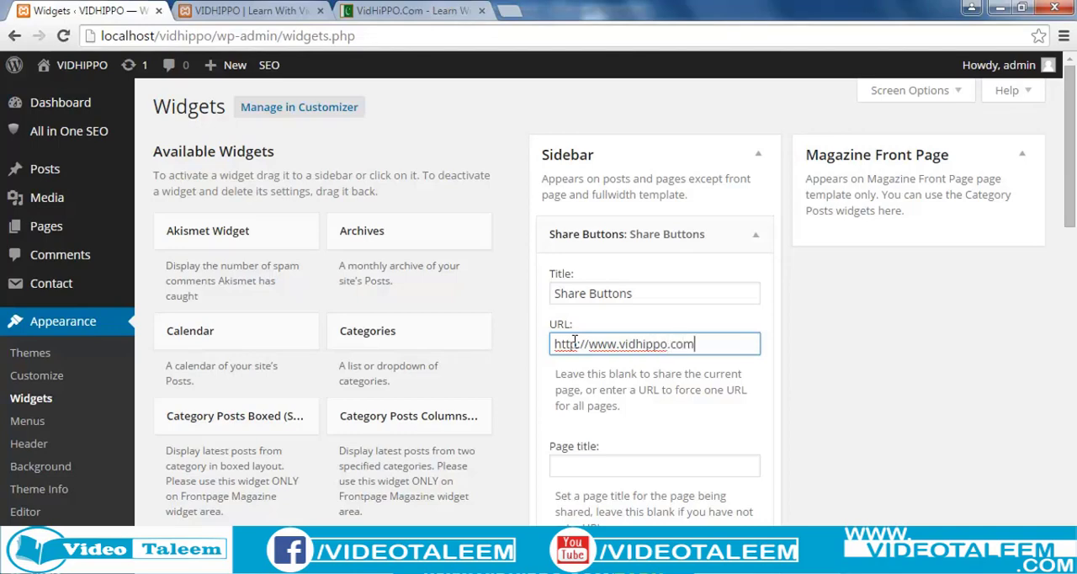
{"action": "left_click", "coordinate": [588, 468]}
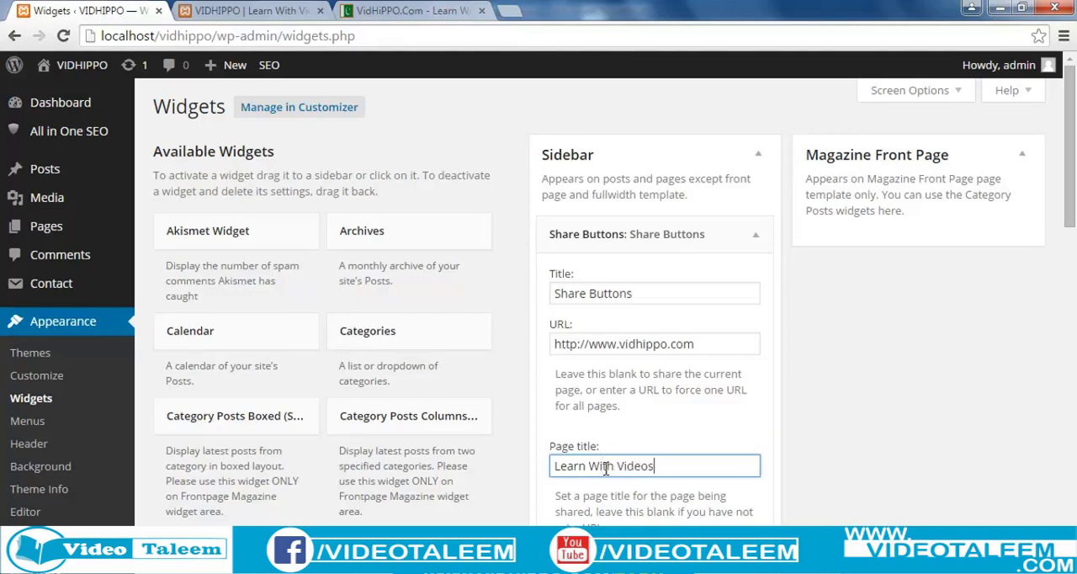
{"action": "key", "text": "Tab"}
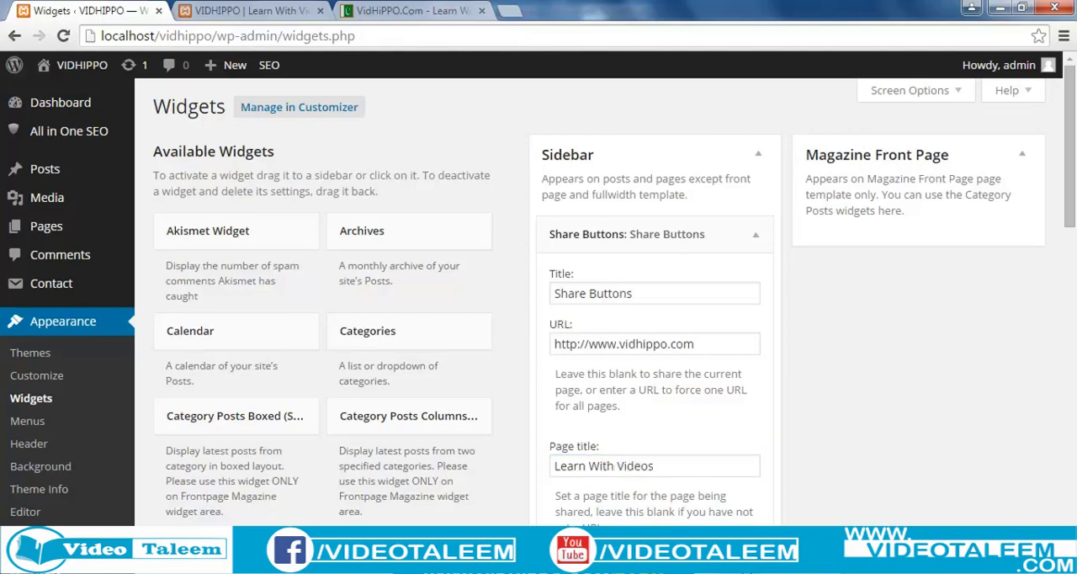
{"action": "left_click", "coordinate": [756, 238]}
Reload the local VIDHIPPO site and check the Share Buttons widget in its sidebar.
{"action": "left_click", "coordinate": [202, 12]}
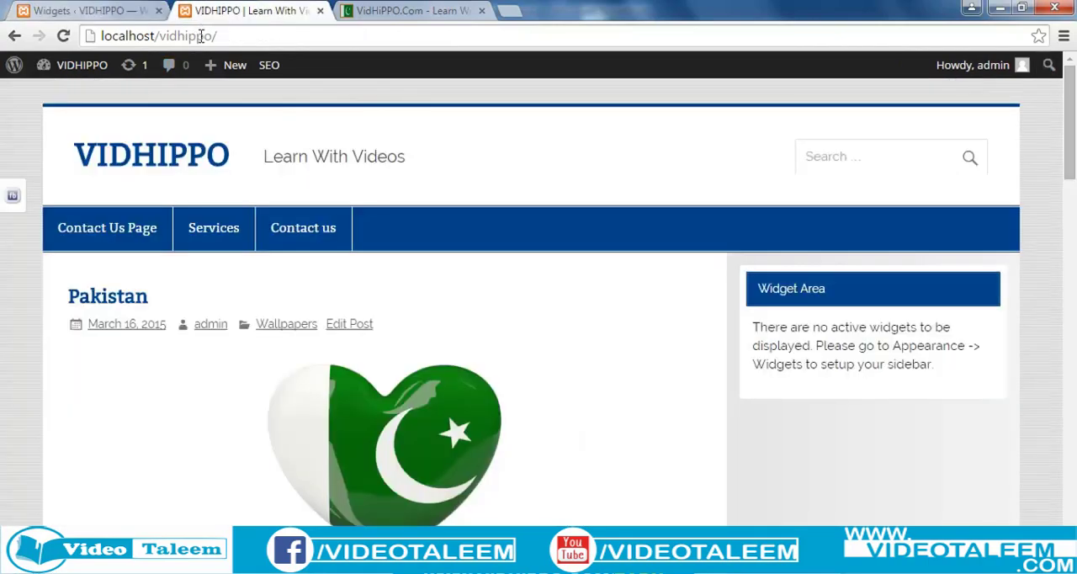
{"action": "left_click", "coordinate": [202, 38]}
{"action": "key", "text": "Return"}
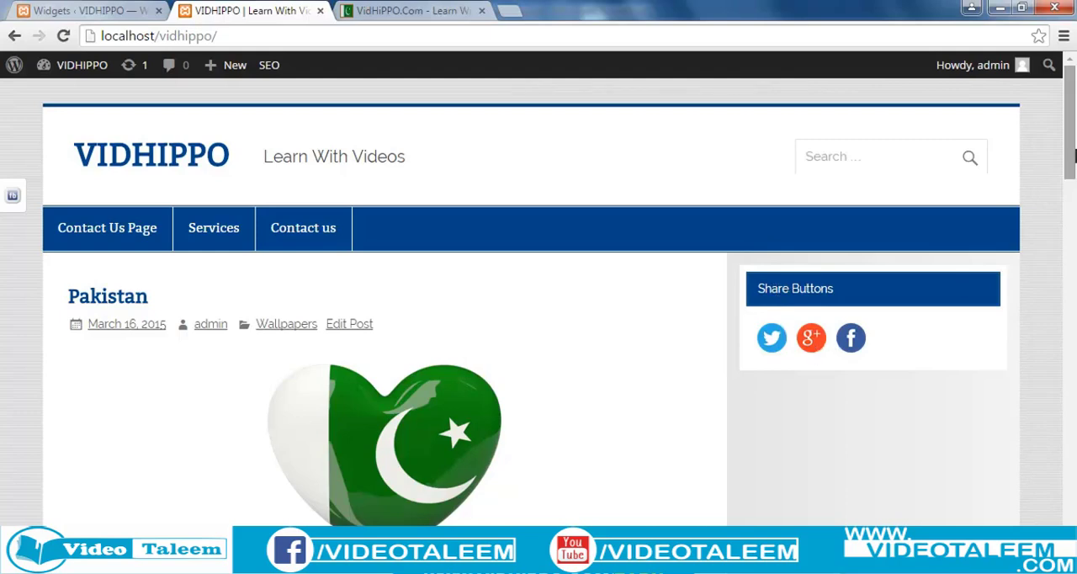
{"action": "left_click_drag", "start_coordinate": [1071, 171], "coordinate": [1070, 207]}
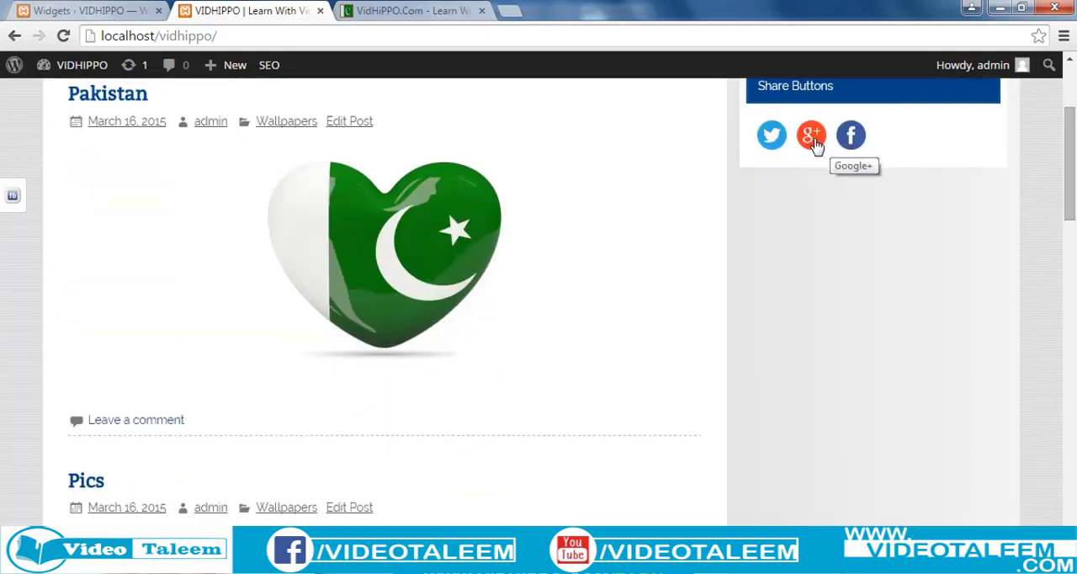
{"action": "scroll", "coordinate": [844, 291], "scroll_direction": "up", "scroll_amount": 1}
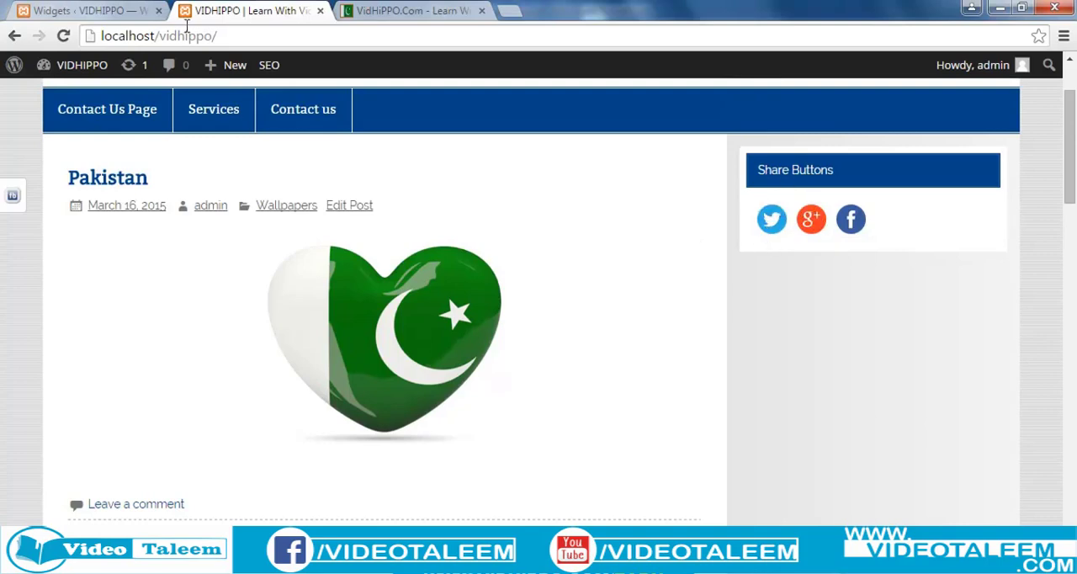
Return to the WordPress Widgets page and add the Categories widget to the Sidebar area.
{"action": "left_click", "coordinate": [106, 15]}
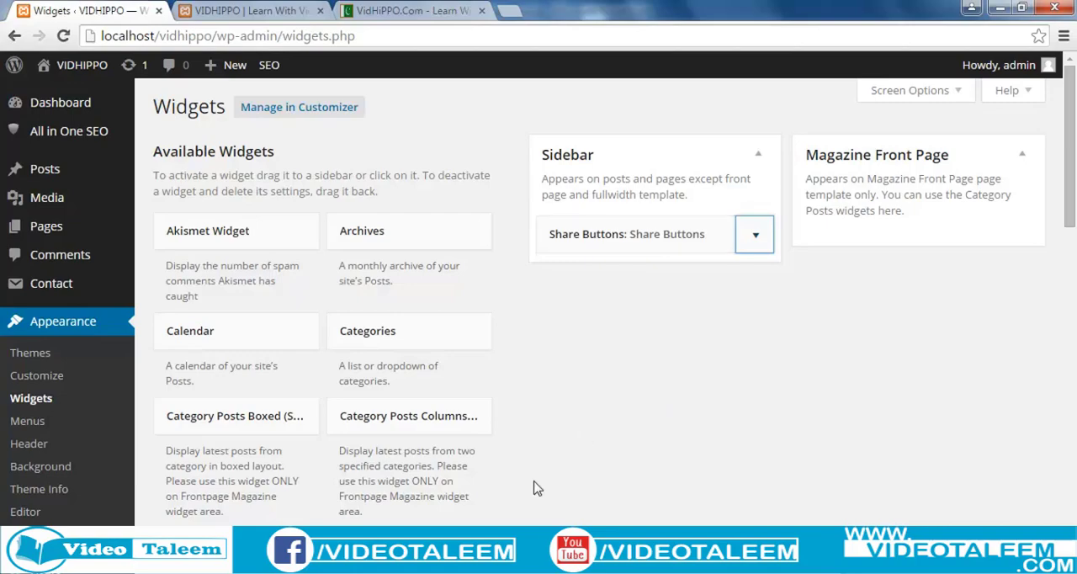
{"action": "scroll", "coordinate": [533, 487], "scroll_direction": "down", "scroll_amount": 1}
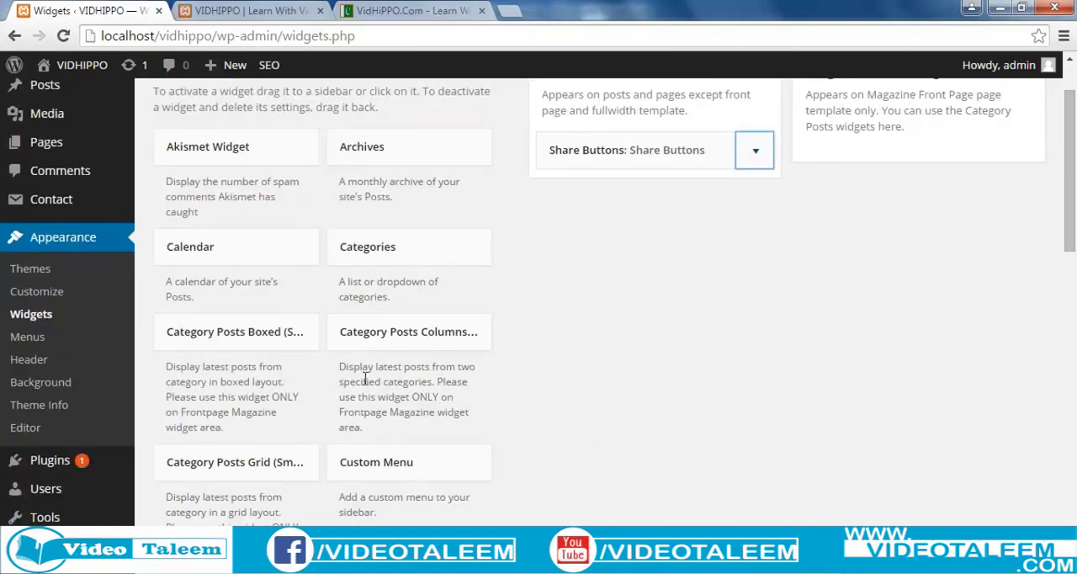
{"action": "scroll", "coordinate": [543, 409], "scroll_direction": "up", "scroll_amount": 1}
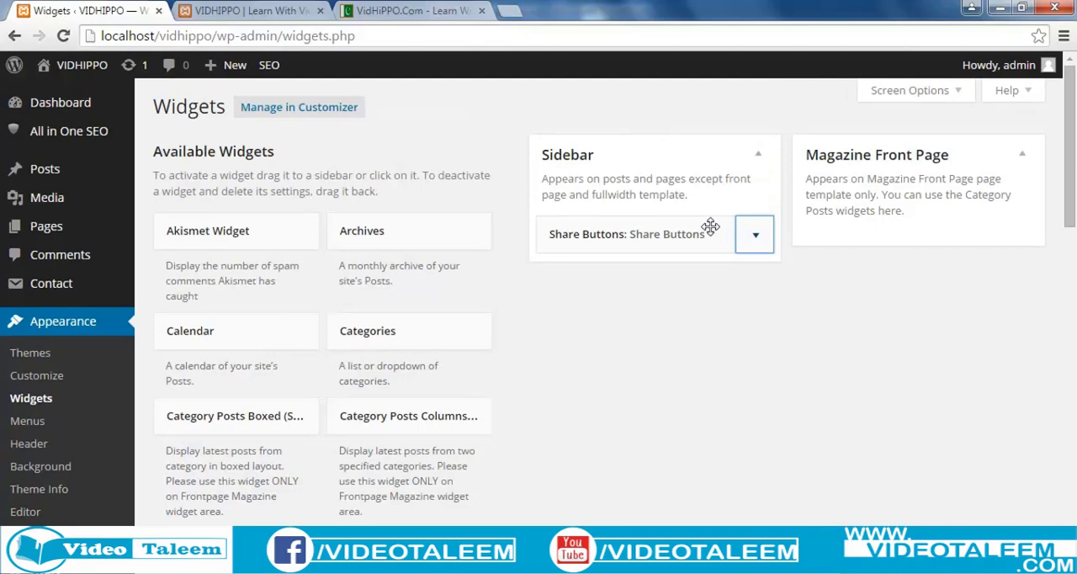
{"action": "left_click", "coordinate": [401, 332]}
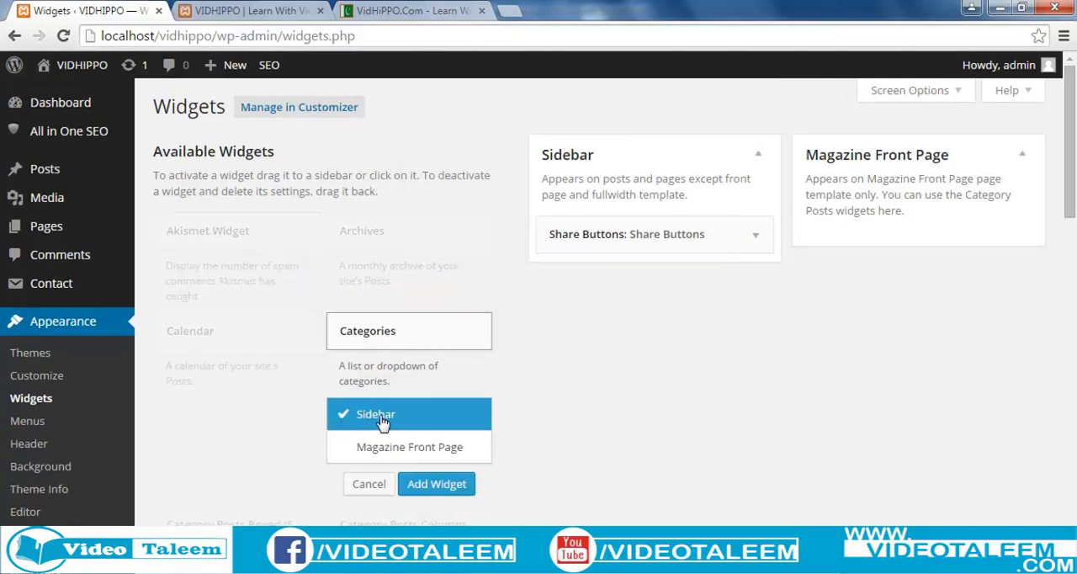
{"action": "left_click", "coordinate": [437, 488]}
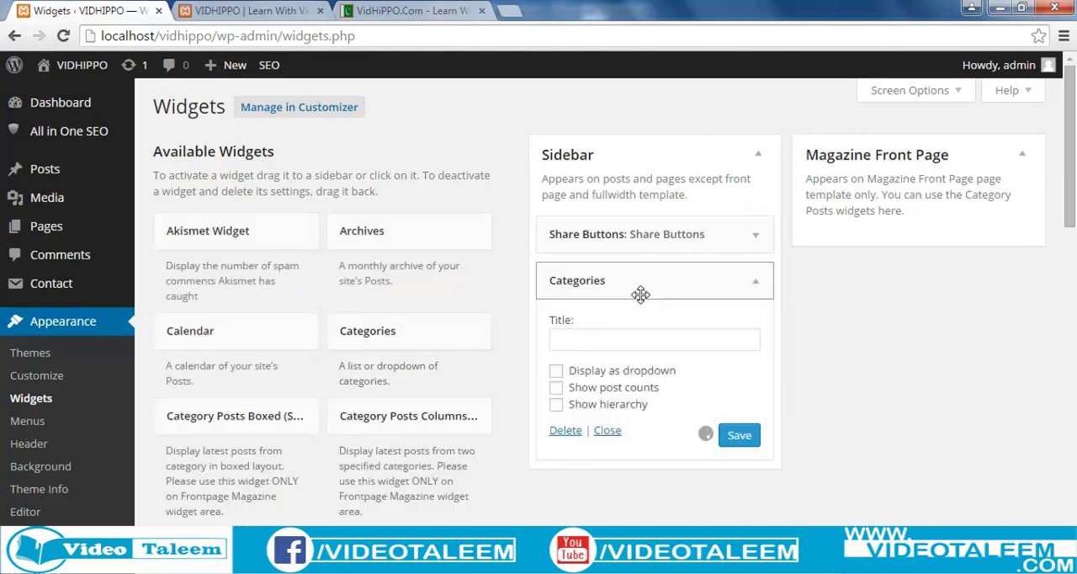
Title the new sidebar widget "Categories", save it and collapse its settings.
{"action": "left_click", "coordinate": [570, 338]}
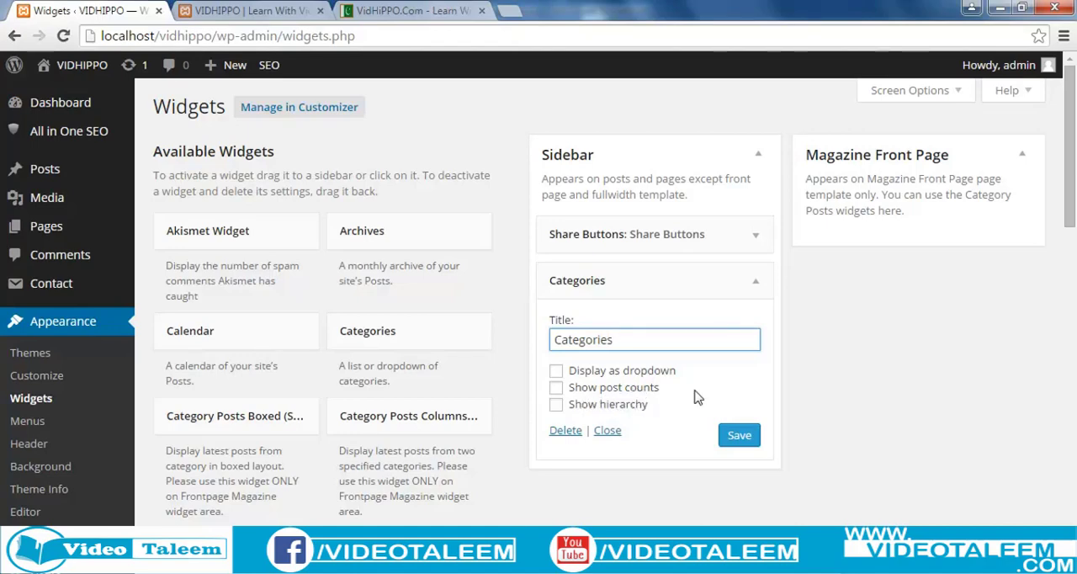
{"action": "left_click", "coordinate": [734, 436]}
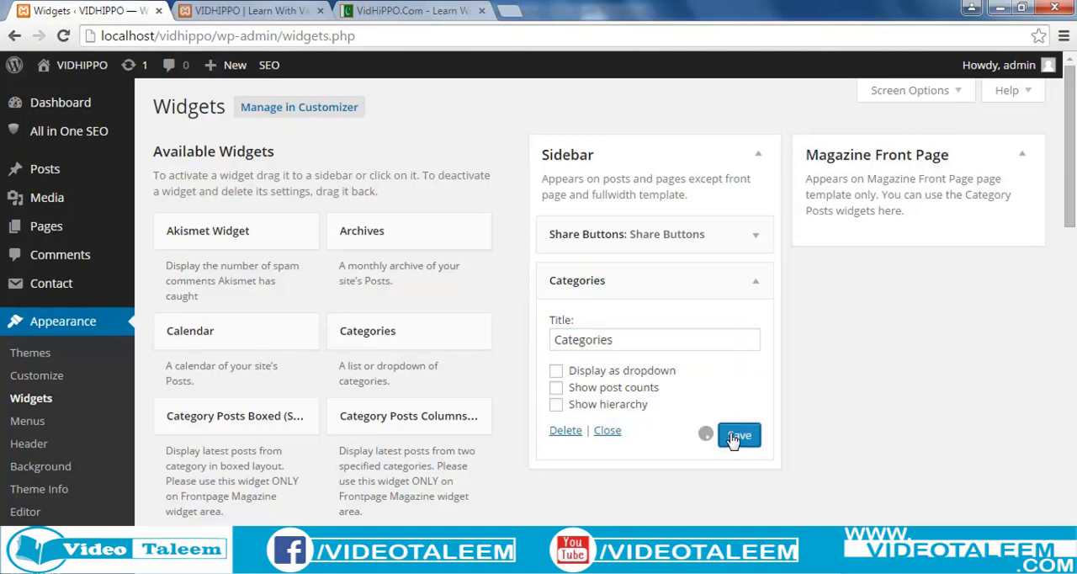
{"action": "left_click", "coordinate": [753, 282]}
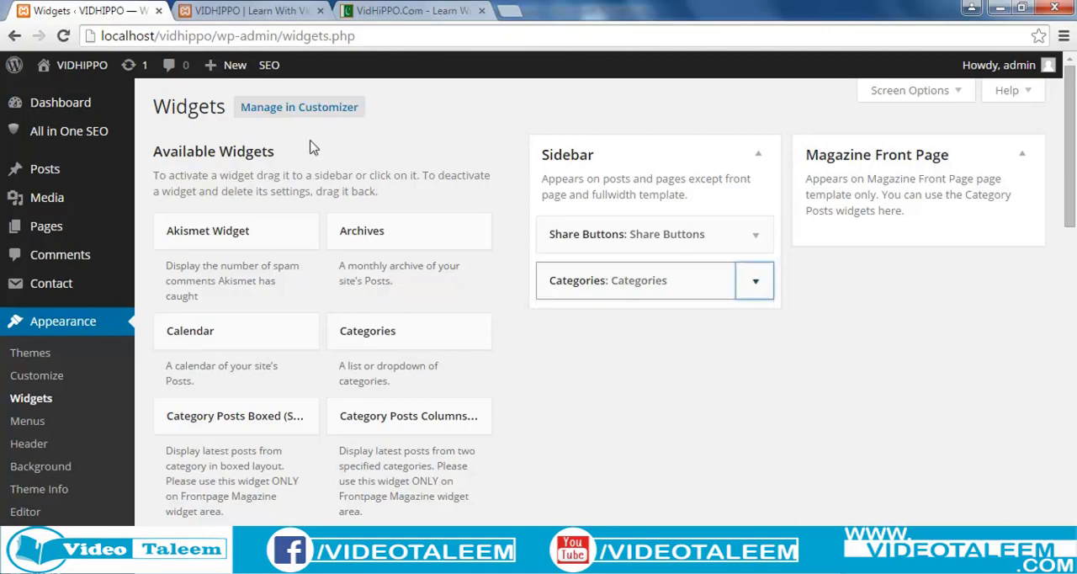
Reload the local VIDHIPPO site and check the category list in its sidebar.
{"action": "left_click", "coordinate": [244, 10]}
{"action": "left_click", "coordinate": [243, 36]}
{"action": "key", "text": "Return"}
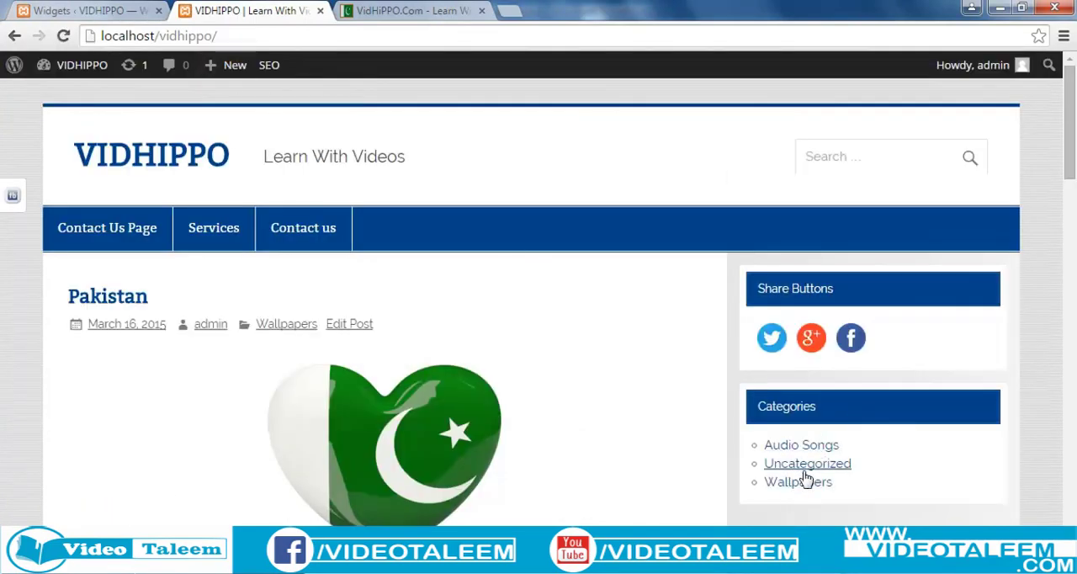
{"action": "scroll", "coordinate": [806, 513], "scroll_direction": "down", "scroll_amount": 1}
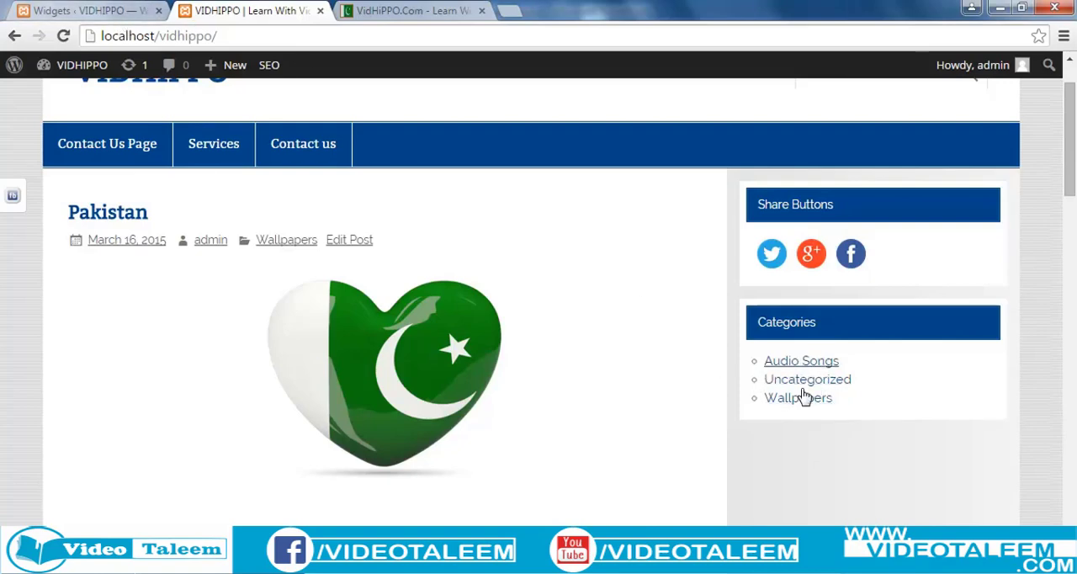
Turn on "Display as dropdown" for the Categories widget on the Widgets page, save it and collapse it.
{"action": "left_click", "coordinate": [98, 12]}
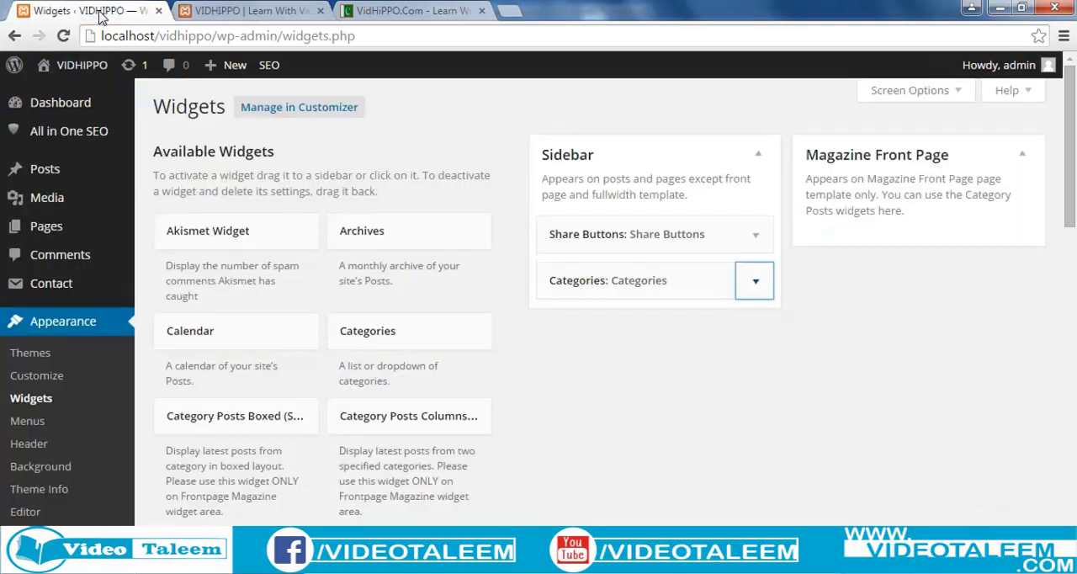
{"action": "left_click", "coordinate": [748, 291]}
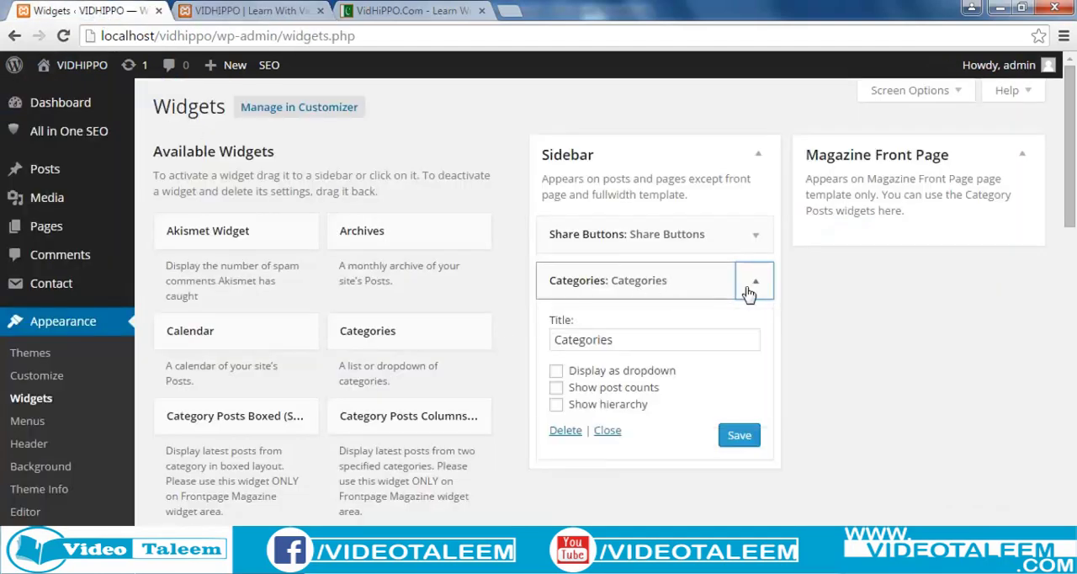
{"action": "left_click", "coordinate": [557, 372]}
{"action": "left_click", "coordinate": [725, 429]}
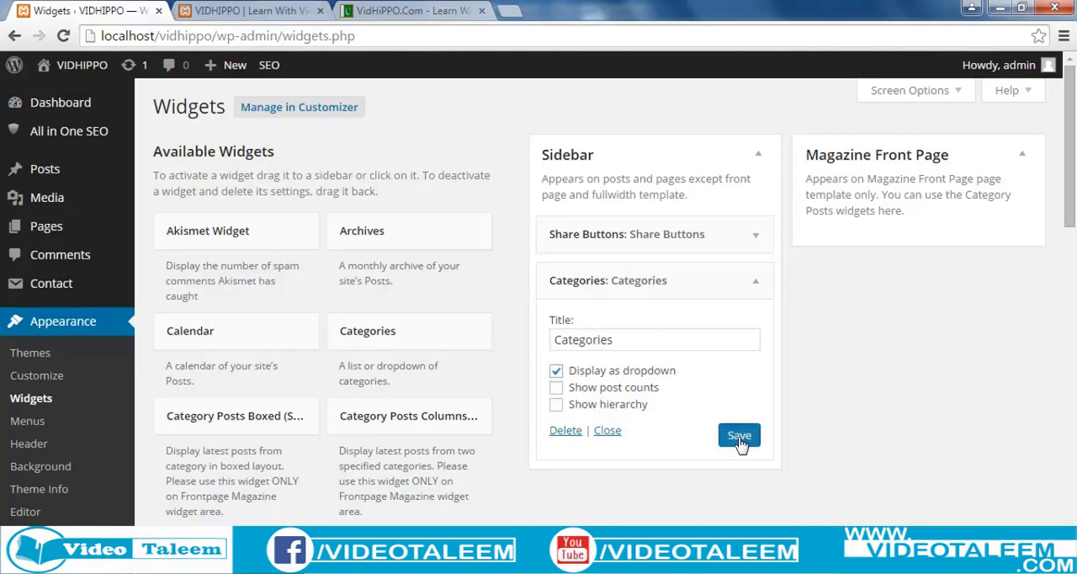
{"action": "left_click", "coordinate": [756, 281]}
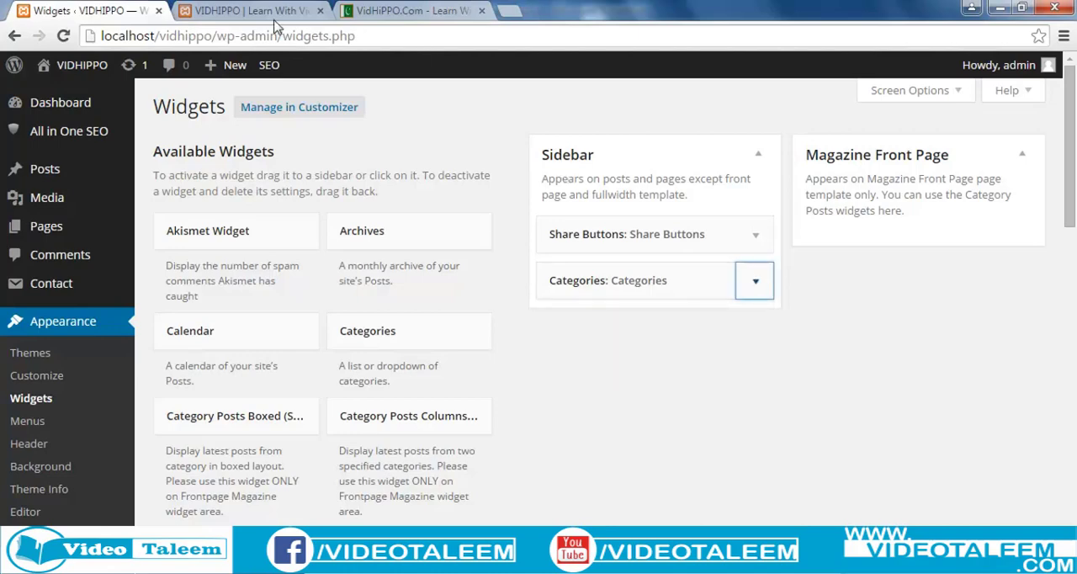
Reload the local VIDHIPPO site and examine the options in the sidebar's Categories dropdown without choosing one.
{"action": "left_click", "coordinate": [286, 37]}
{"action": "left_click", "coordinate": [252, 10]}
{"action": "left_click", "coordinate": [276, 33]}
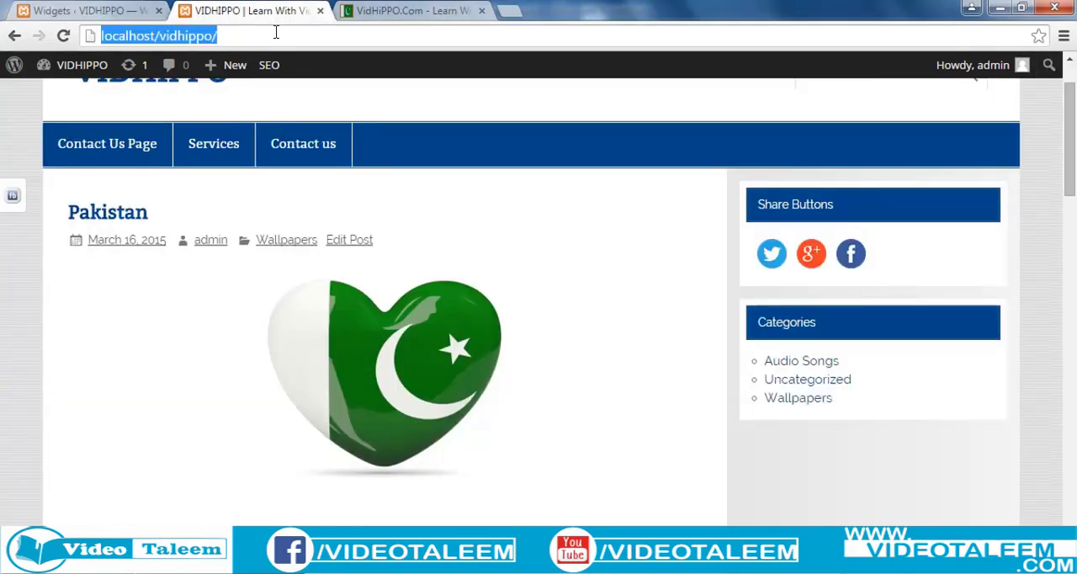
{"action": "key", "text": "Return"}
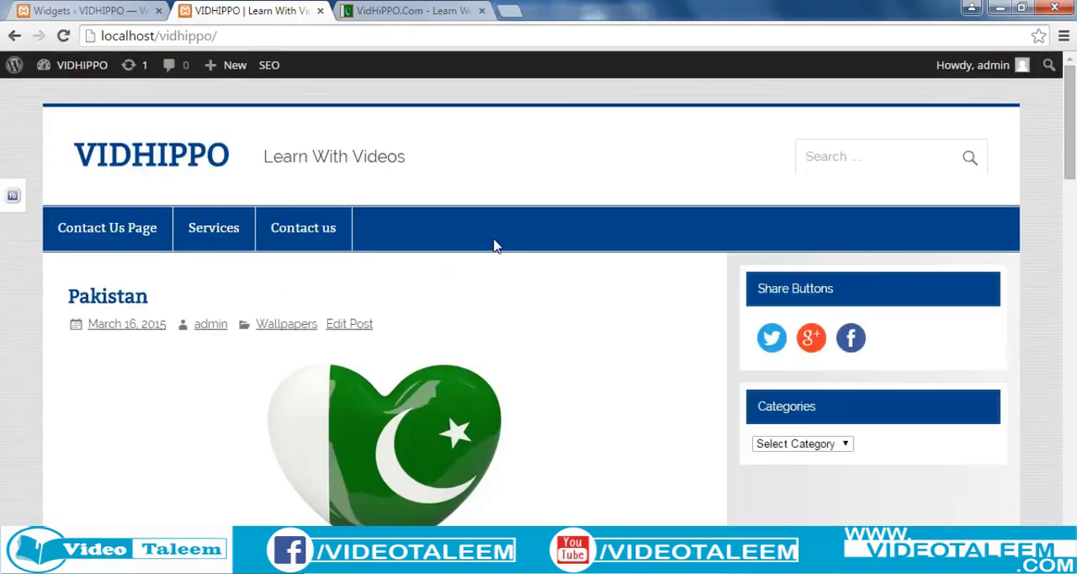
{"action": "left_click", "coordinate": [839, 451]}
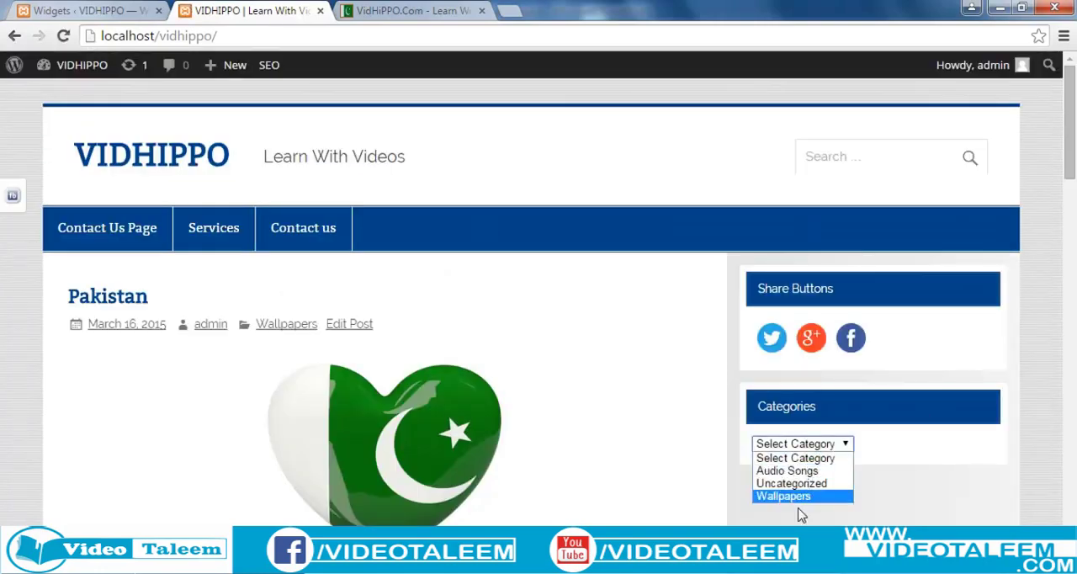
{"action": "left_click", "coordinate": [848, 446]}
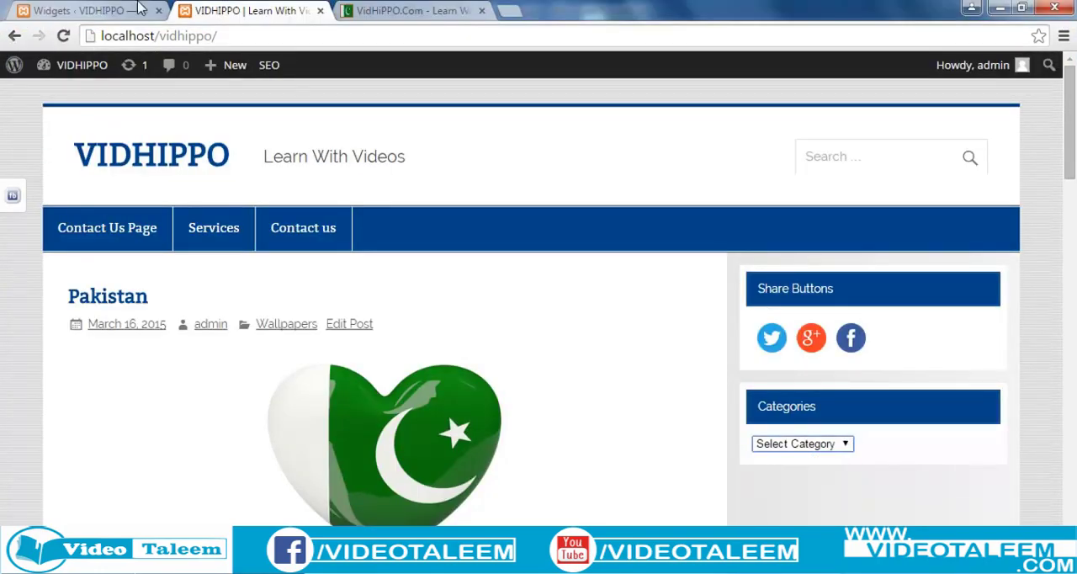
Turn off "Display as dropdown" and turn on "Show post counts" for the Categories widget, then save and collapse it.
{"action": "left_click", "coordinate": [86, 11]}
{"action": "left_click", "coordinate": [637, 286]}
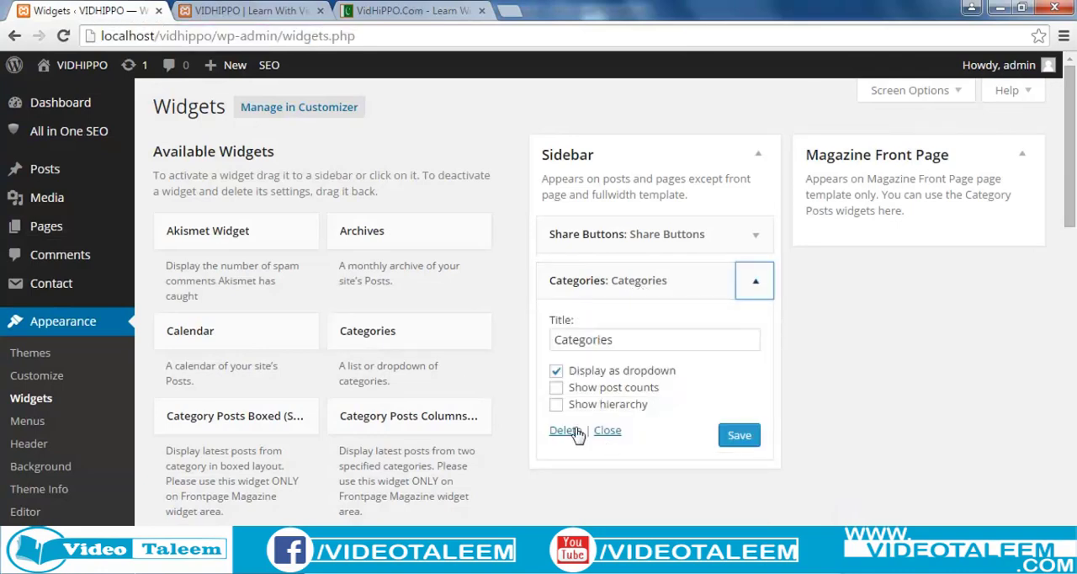
{"action": "left_click", "coordinate": [557, 372]}
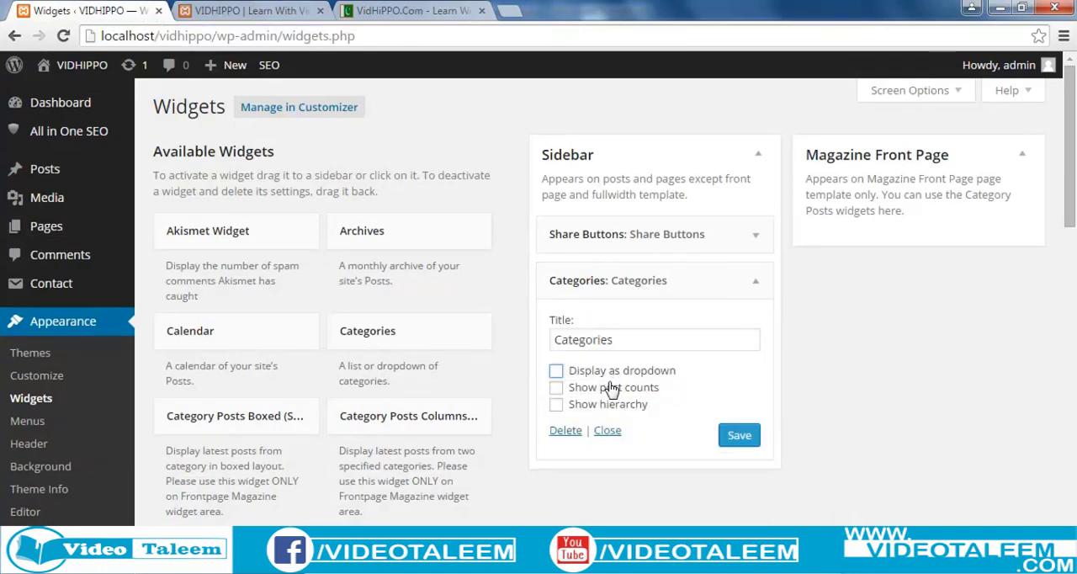
{"action": "left_click", "coordinate": [557, 390]}
{"action": "left_click", "coordinate": [739, 435]}
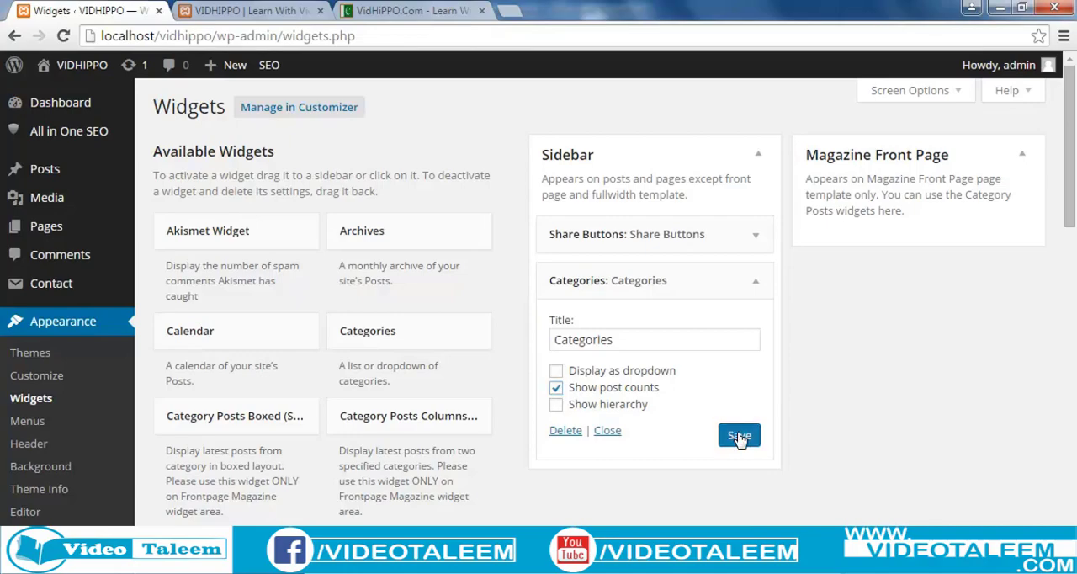
{"action": "left_click", "coordinate": [756, 281]}
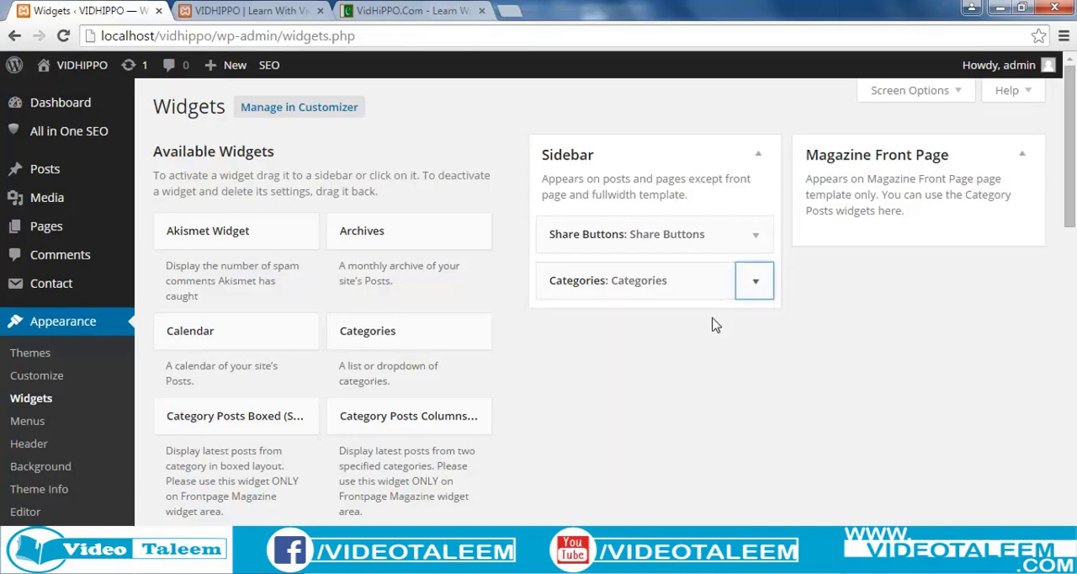
Reload the local VIDHIPPO site and examine the post counts beside the sidebar categories against the posts on the page.
{"action": "left_click", "coordinate": [248, 11]}
{"action": "left_click", "coordinate": [252, 31]}
{"action": "key", "text": "Return"}
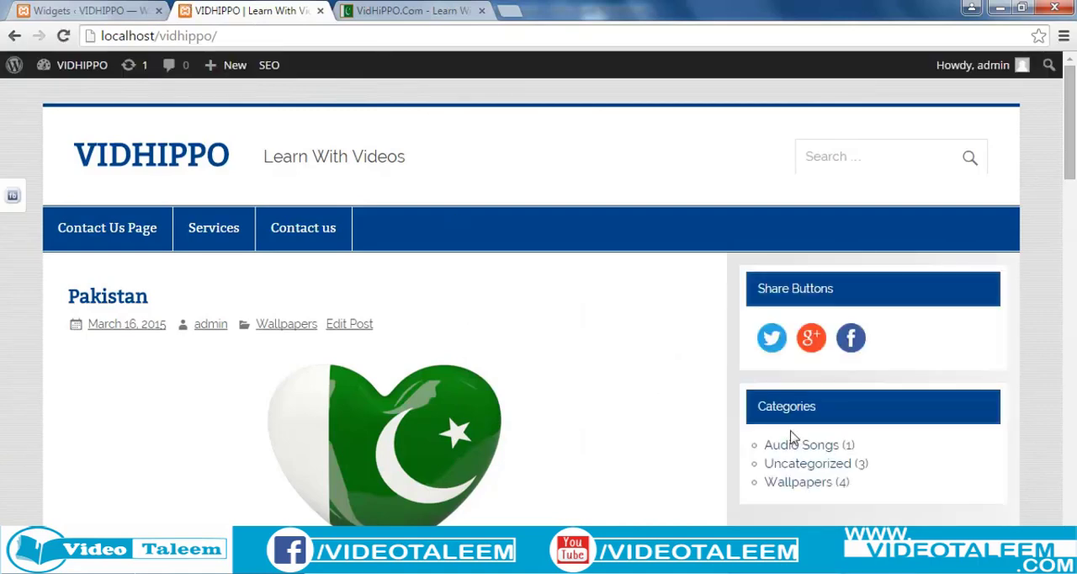
{"action": "left_click_drag", "start_coordinate": [857, 443], "coordinate": [852, 443]}
{"action": "left_click", "coordinate": [855, 448]}
{"action": "left_click_drag", "start_coordinate": [875, 466], "coordinate": [834, 483]}
{"action": "scroll", "coordinate": [431, 488], "scroll_direction": "down", "scroll_amount": 3}
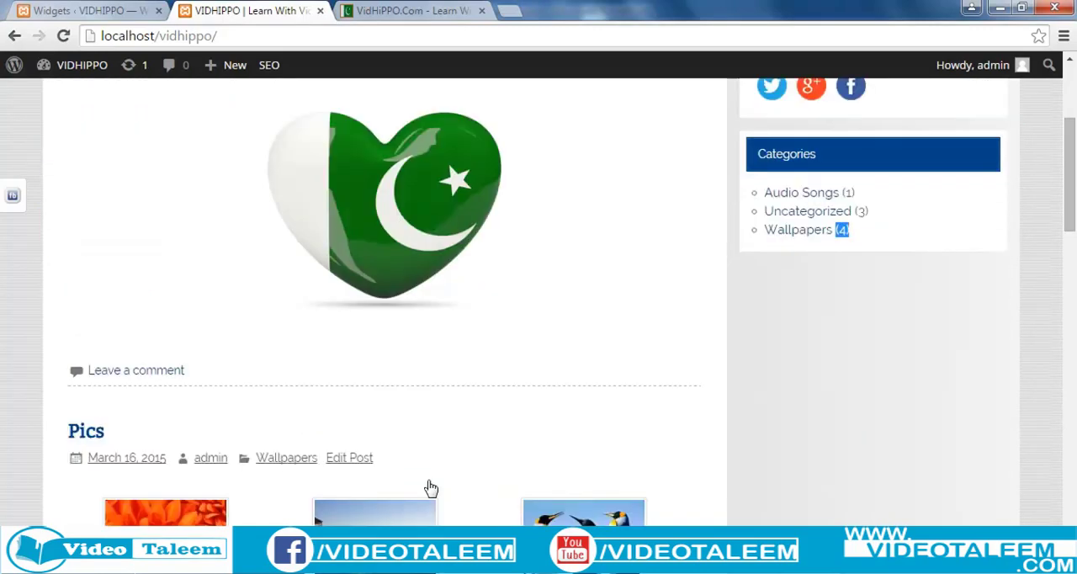
{"action": "scroll", "coordinate": [431, 488], "scroll_direction": "down", "scroll_amount": 1}
{"action": "scroll", "coordinate": [673, 515], "scroll_direction": "up", "scroll_amount": 4}
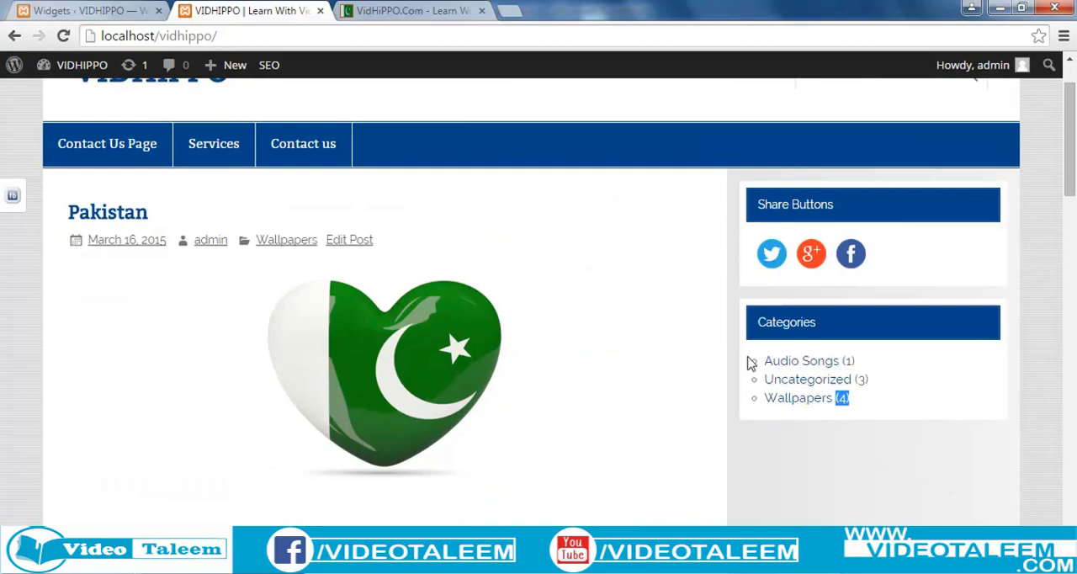
{"action": "scroll", "coordinate": [804, 380], "scroll_direction": "down", "scroll_amount": 4}
{"action": "scroll", "coordinate": [805, 381], "scroll_direction": "up", "scroll_amount": 5}
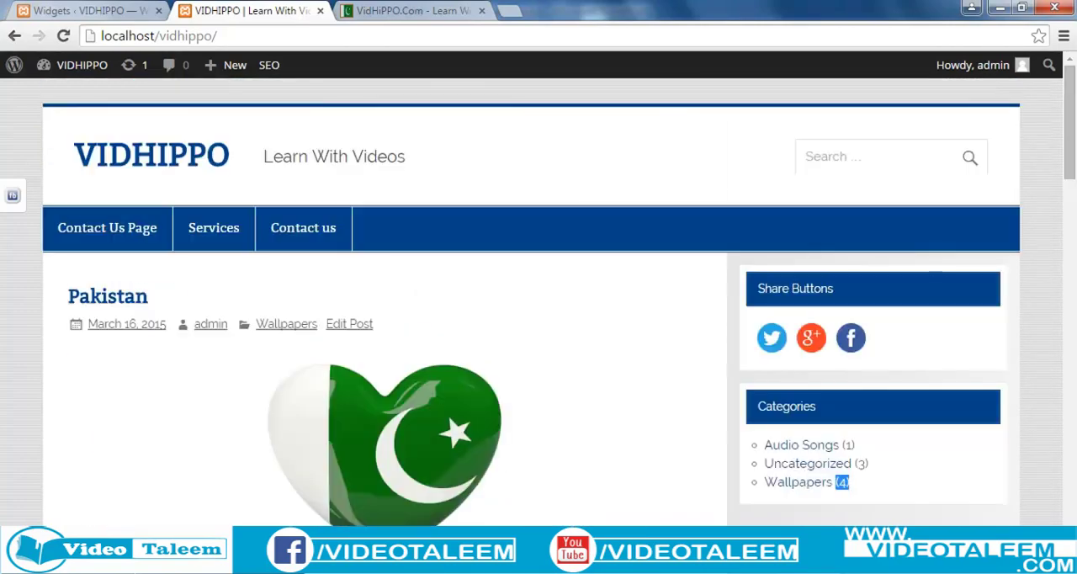
Add the Calendar widget to the Sidebar area on the Widgets page and save it with the title "Calendar".
{"action": "left_click", "coordinate": [88, 11]}
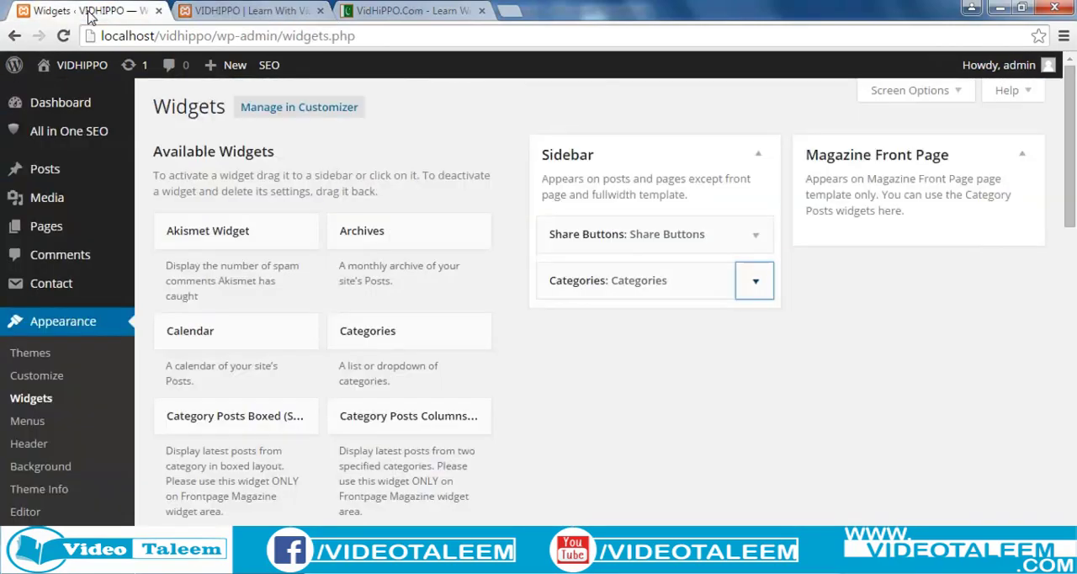
{"action": "scroll", "coordinate": [521, 367], "scroll_direction": "down", "scroll_amount": 1}
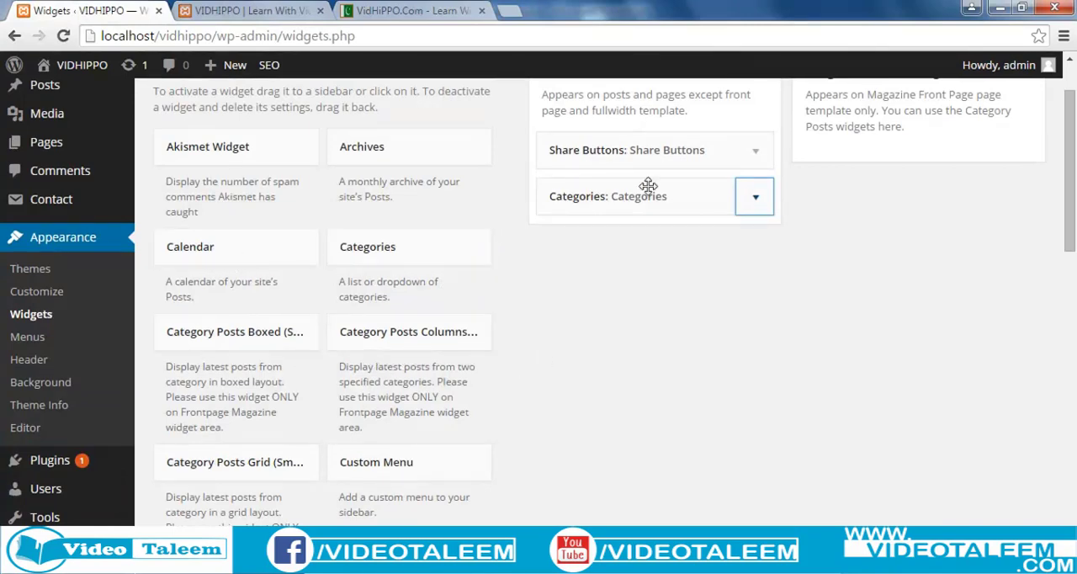
{"action": "left_click", "coordinate": [200, 246]}
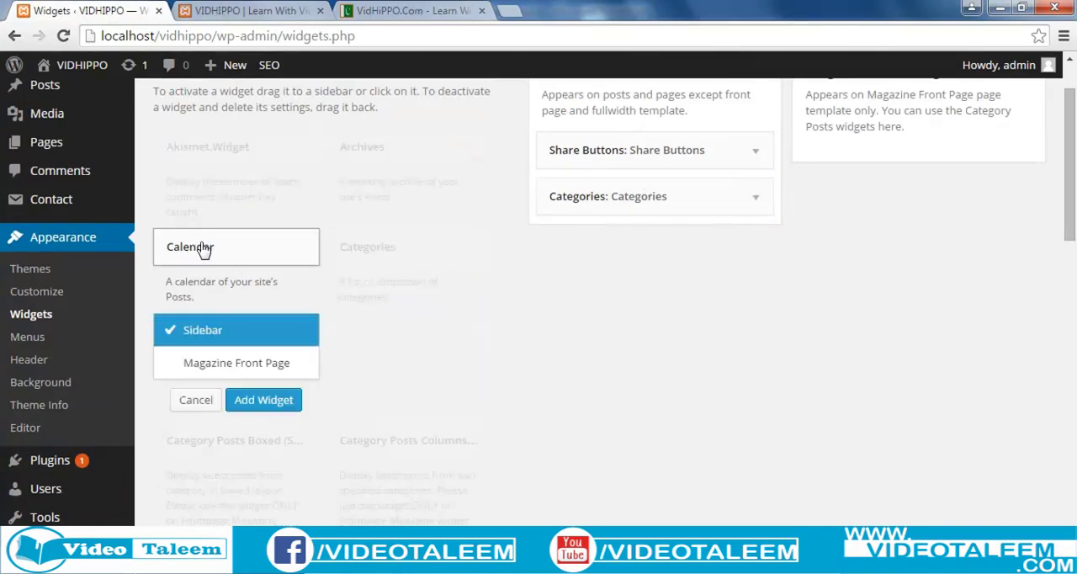
{"action": "left_click", "coordinate": [264, 400]}
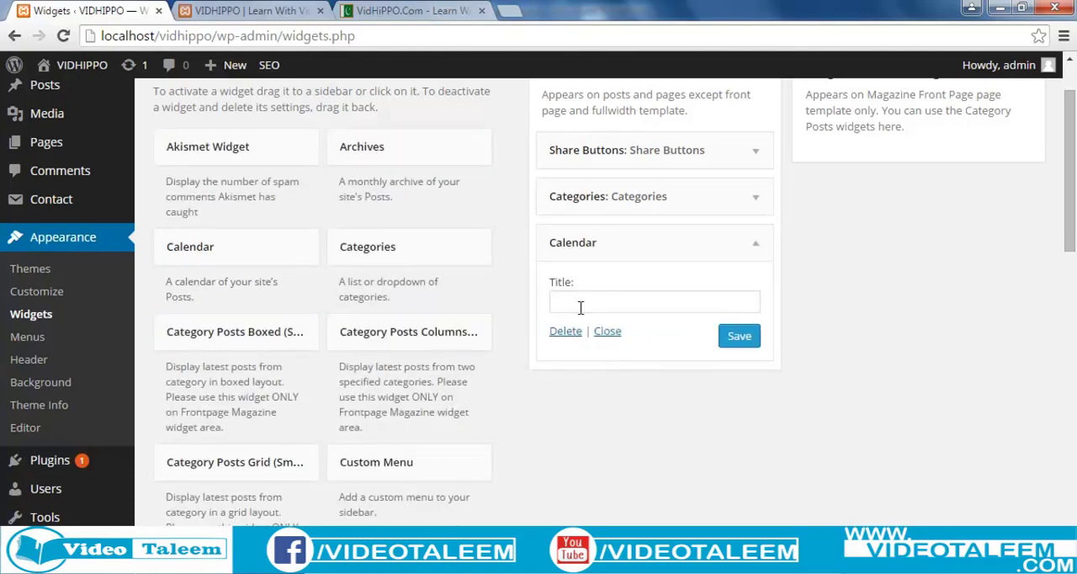
{"action": "left_click", "coordinate": [581, 300]}
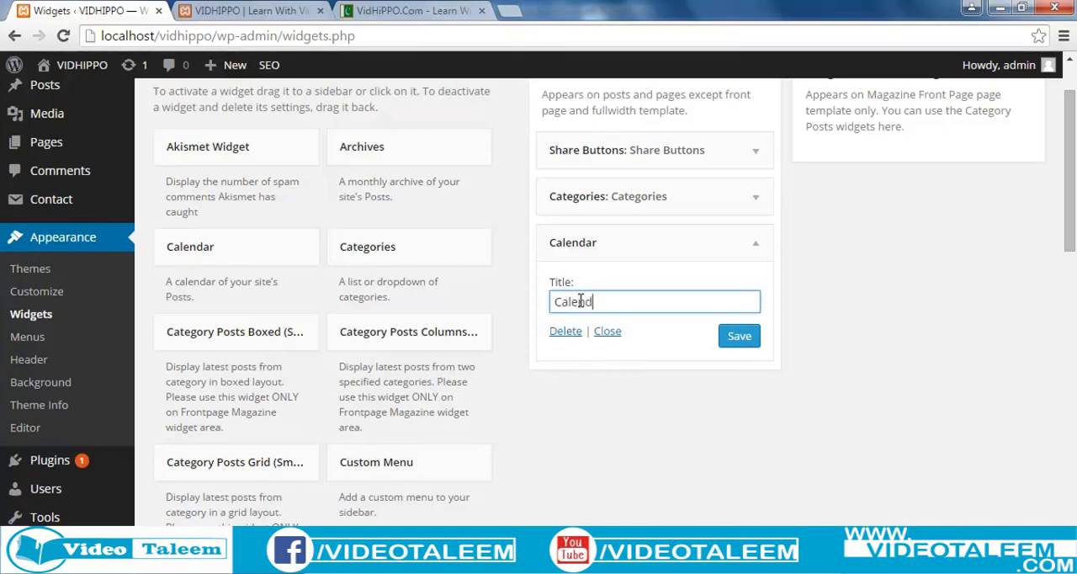
{"action": "left_click", "coordinate": [738, 336]}
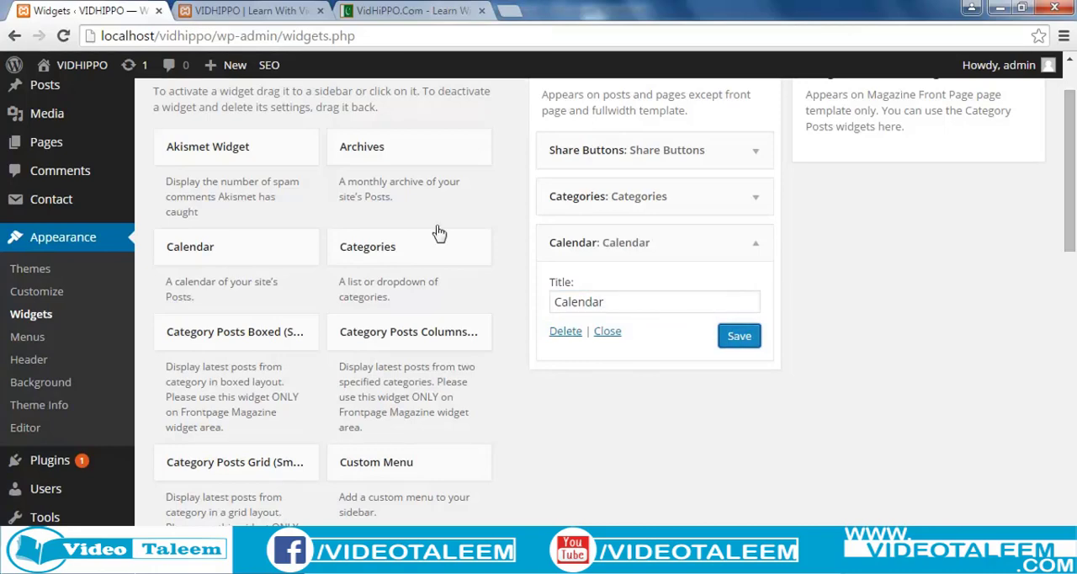
Reload the local VIDHIPPO site and check the Calendar widget in its sidebar.
{"action": "left_click", "coordinate": [244, 11]}
{"action": "left_click", "coordinate": [237, 36]}
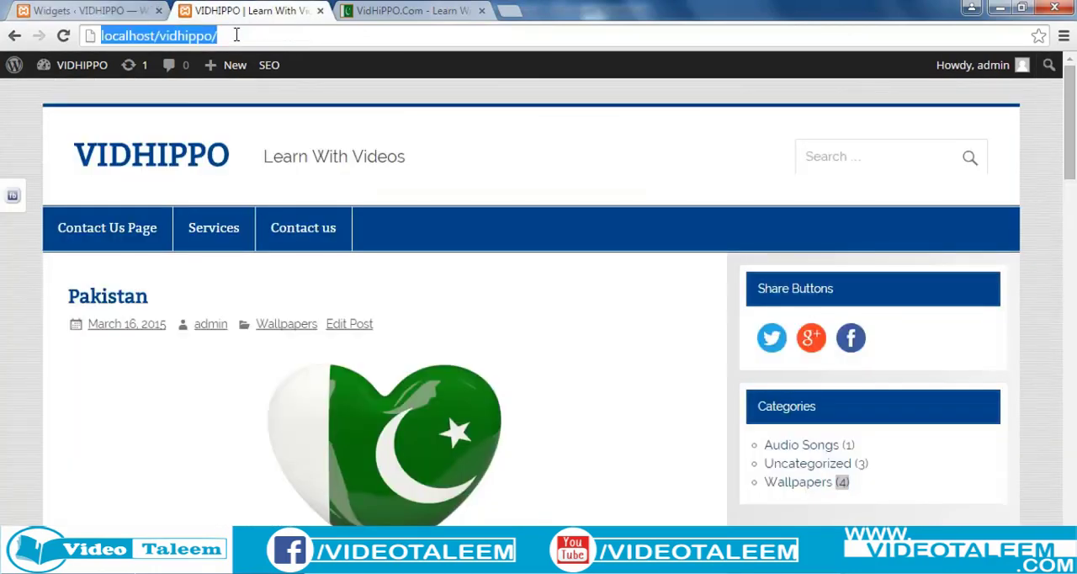
{"action": "key", "text": "Return"}
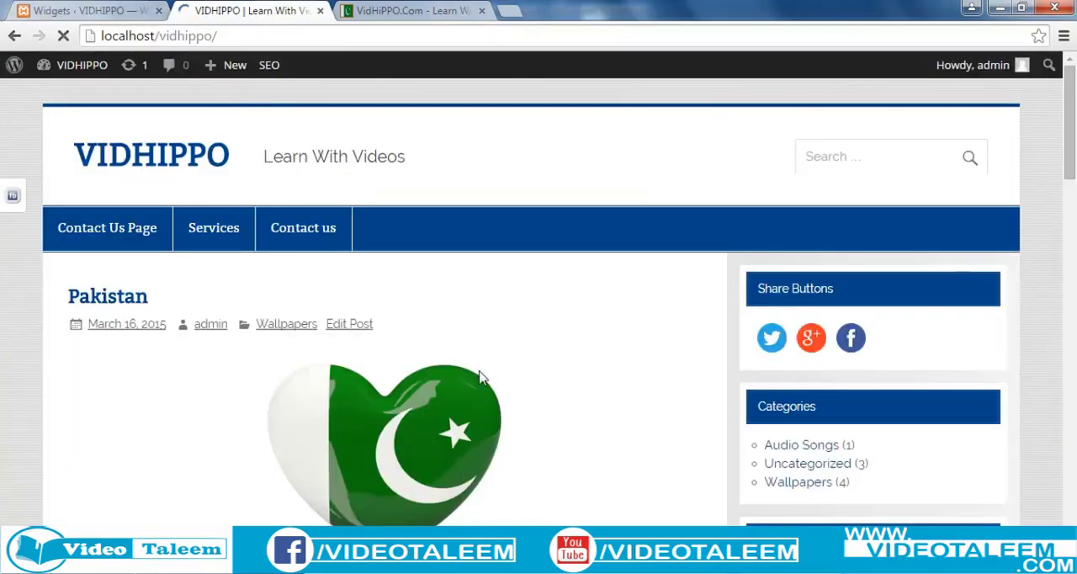
{"action": "scroll", "coordinate": [496, 387], "scroll_direction": "down", "scroll_amount": 4}
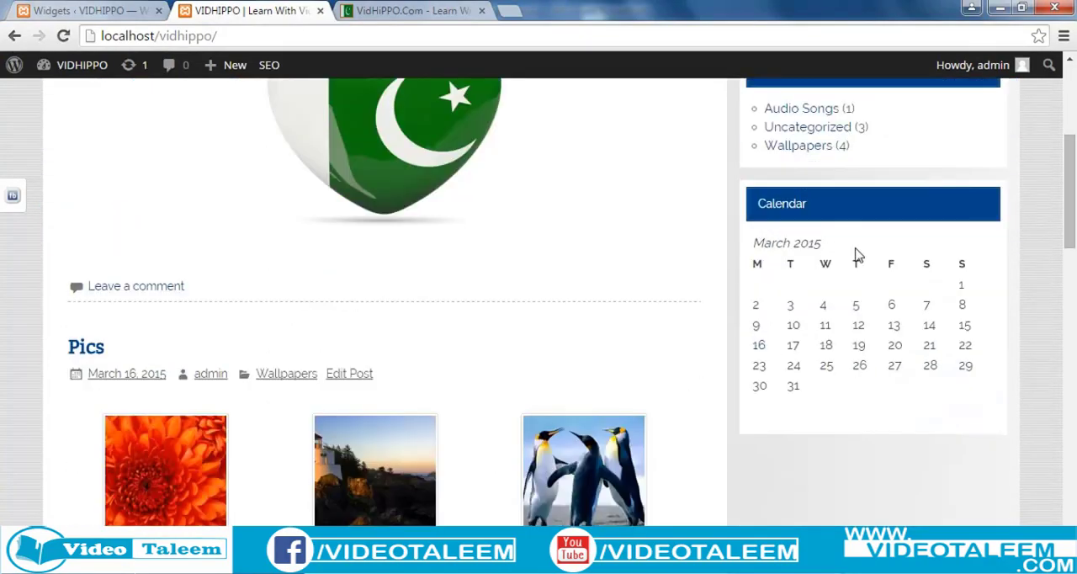
Look over the Share Buttons, Categories and Calendar widgets in the local site's sidebar.
{"action": "mouse_move", "coordinate": [760, 350]}
{"action": "scroll", "coordinate": [878, 470], "scroll_direction": "up", "scroll_amount": 2}
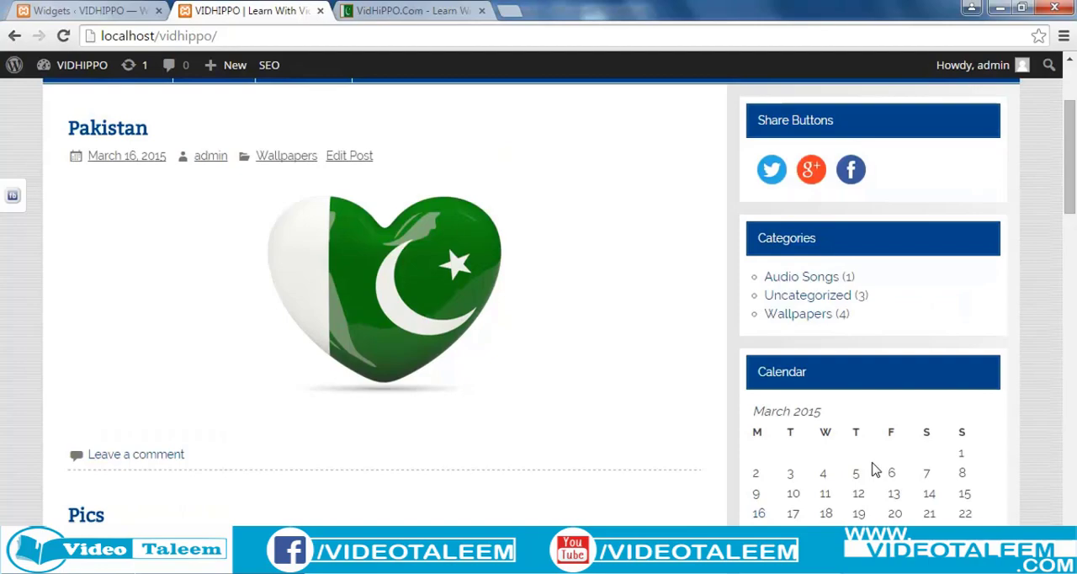
{"action": "scroll", "coordinate": [873, 473], "scroll_direction": "up", "scroll_amount": 1}
{"action": "scroll", "coordinate": [858, 414], "scroll_direction": "down", "scroll_amount": 3}
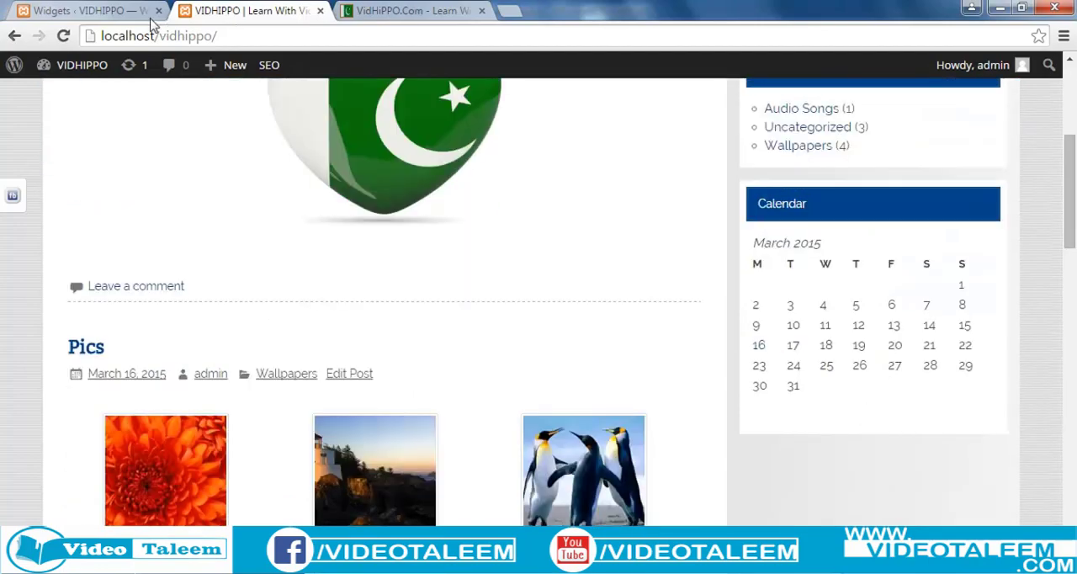
Find WP Facebook Fan Box among the available widgets on the Widgets page and add it to the Sidebar area.
{"action": "left_click", "coordinate": [116, 13]}
{"action": "scroll", "coordinate": [545, 444], "scroll_direction": "down", "scroll_amount": 2}
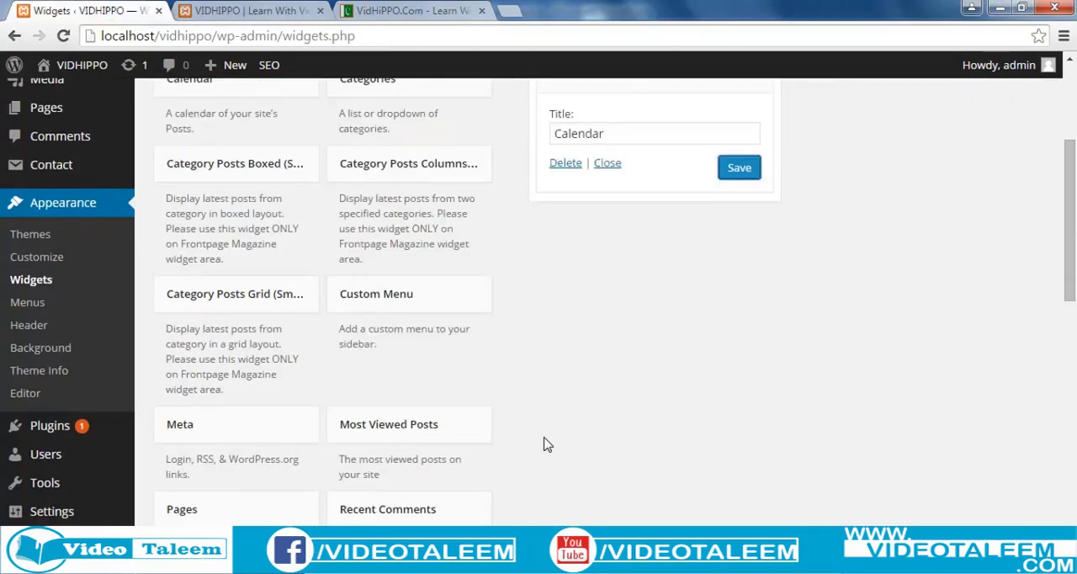
{"action": "scroll", "coordinate": [546, 444], "scroll_direction": "down", "scroll_amount": 1}
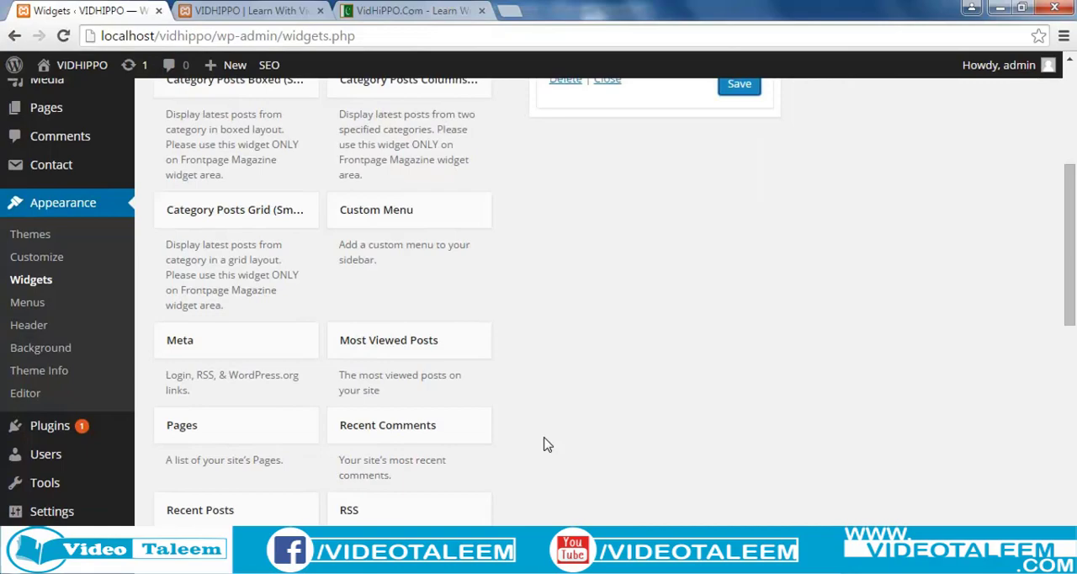
{"action": "scroll", "coordinate": [545, 445], "scroll_direction": "up", "scroll_amount": 1}
{"action": "scroll", "coordinate": [546, 445], "scroll_direction": "down", "scroll_amount": 1}
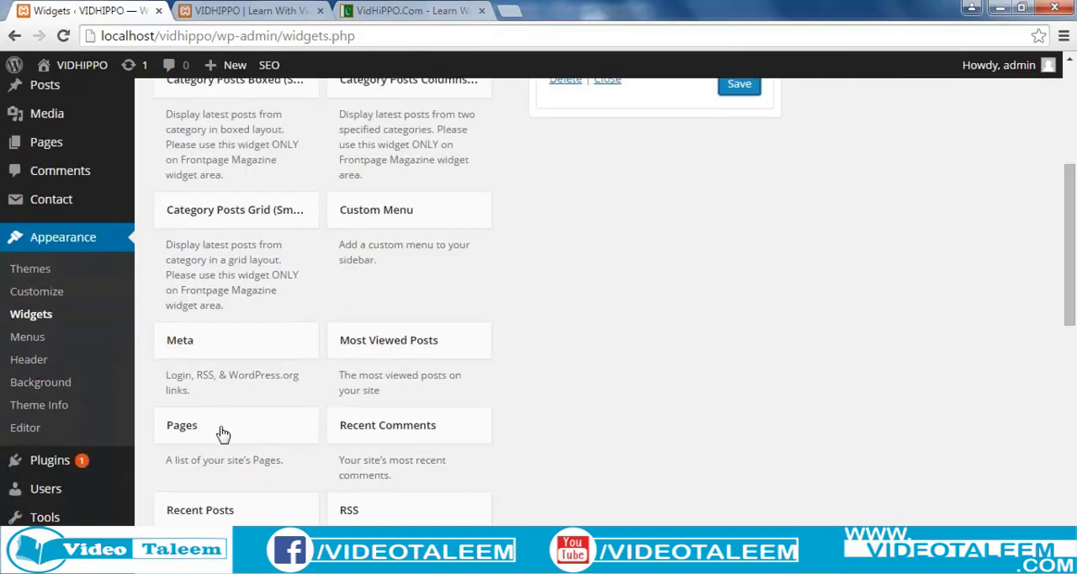
{"action": "scroll", "coordinate": [621, 248], "scroll_direction": "up", "scroll_amount": 2}
{"action": "scroll", "coordinate": [623, 249], "scroll_direction": "down", "scroll_amount": 3}
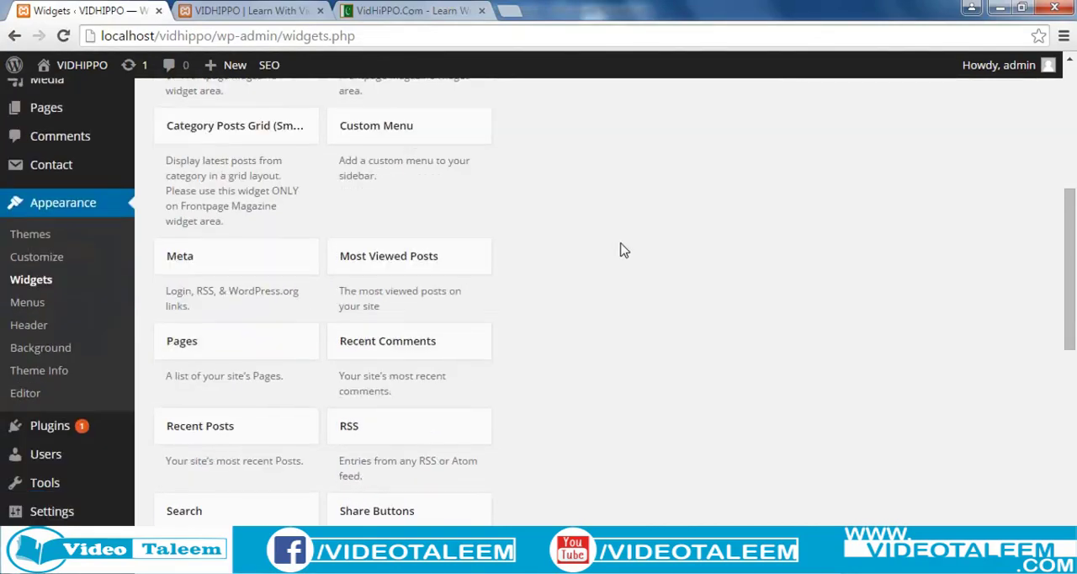
{"action": "scroll", "coordinate": [623, 250], "scroll_direction": "down", "scroll_amount": 1}
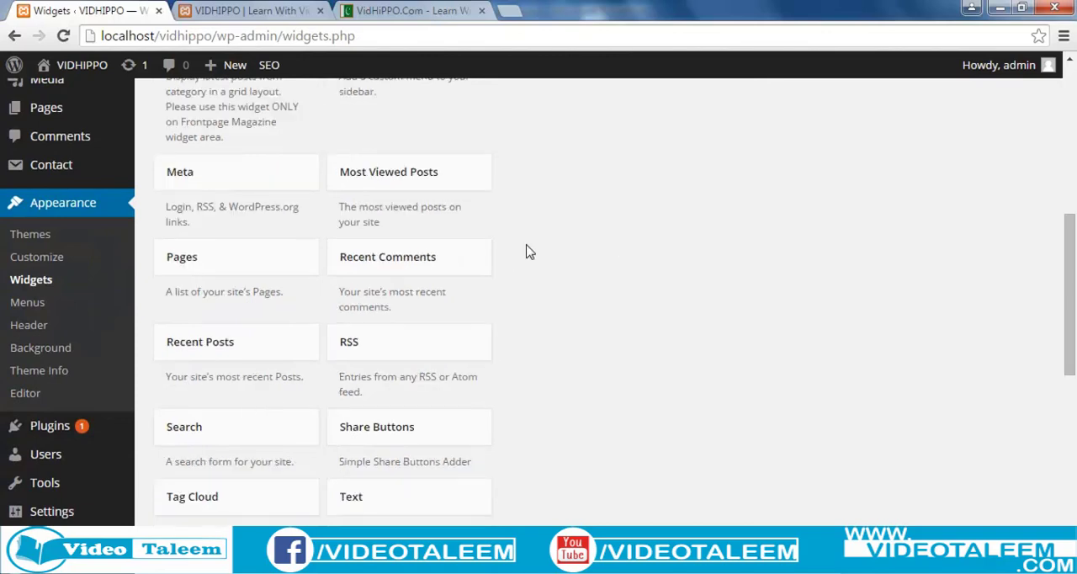
{"action": "scroll", "coordinate": [649, 269], "scroll_direction": "down", "scroll_amount": 1}
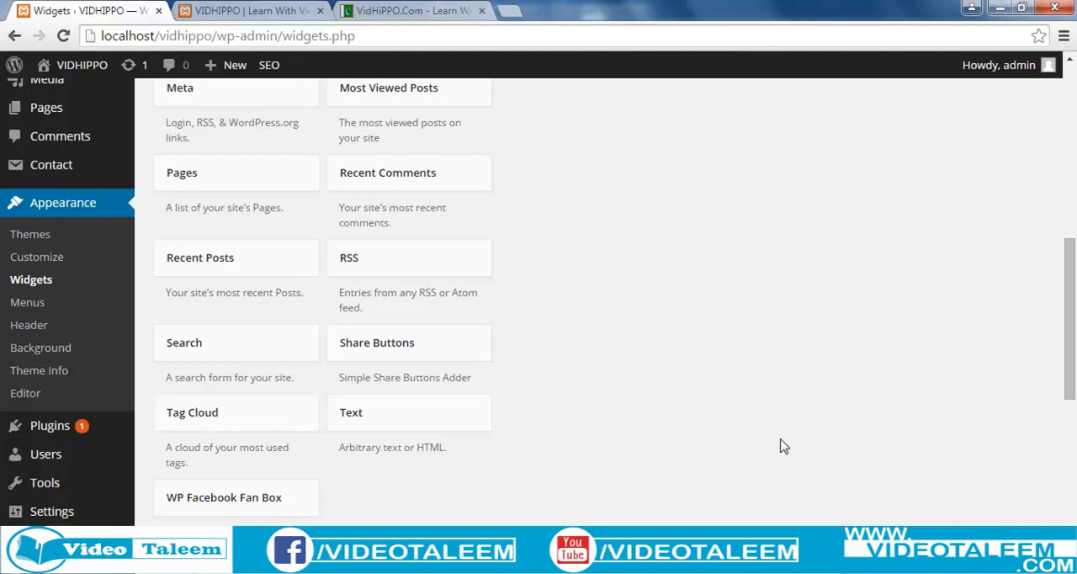
{"action": "scroll", "coordinate": [762, 450], "scroll_direction": "down", "scroll_amount": 2}
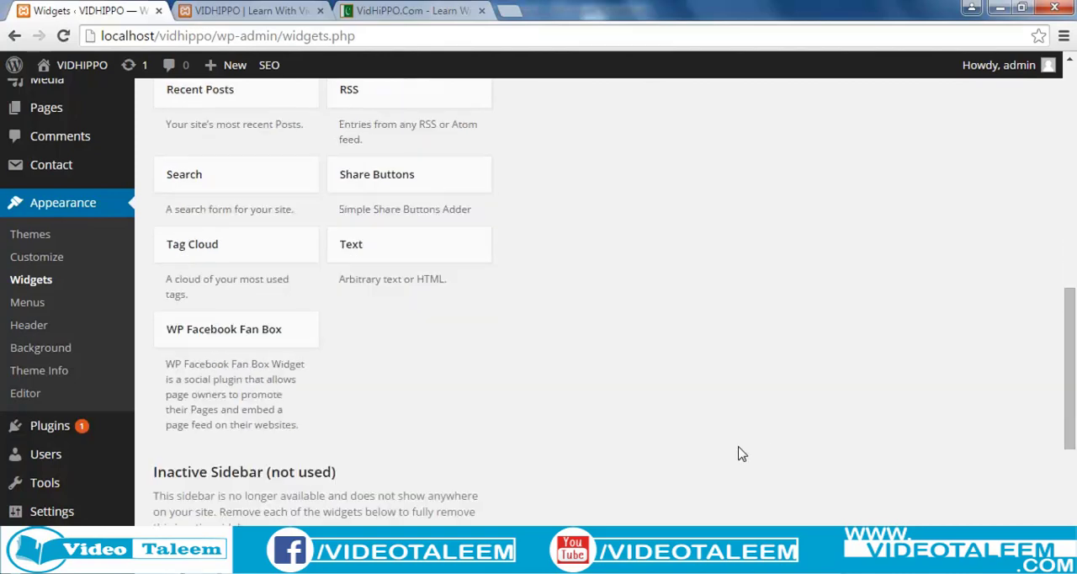
{"action": "left_click", "coordinate": [278, 342]}
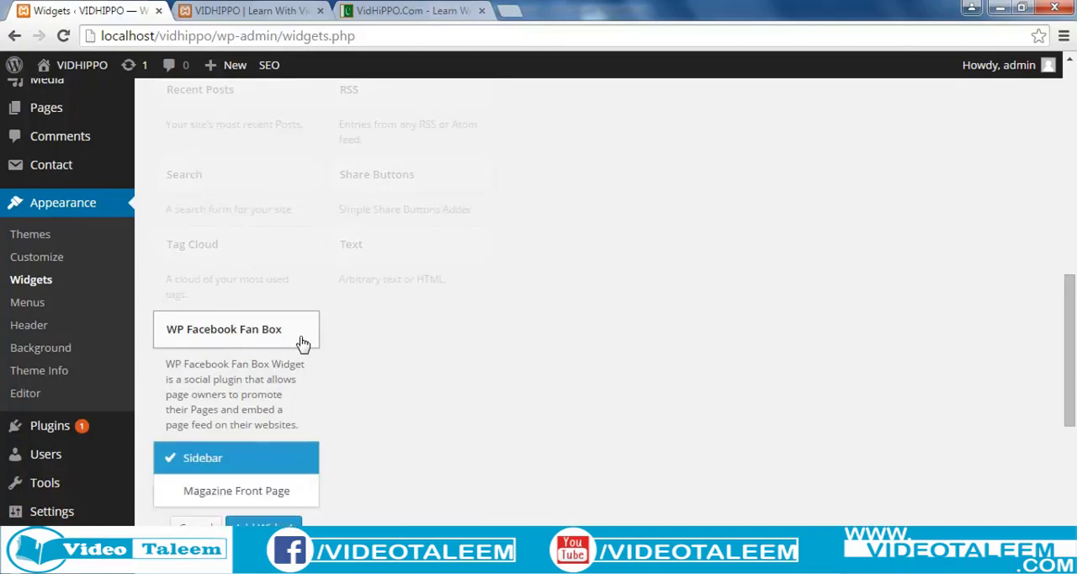
{"action": "left_click", "coordinate": [266, 525]}
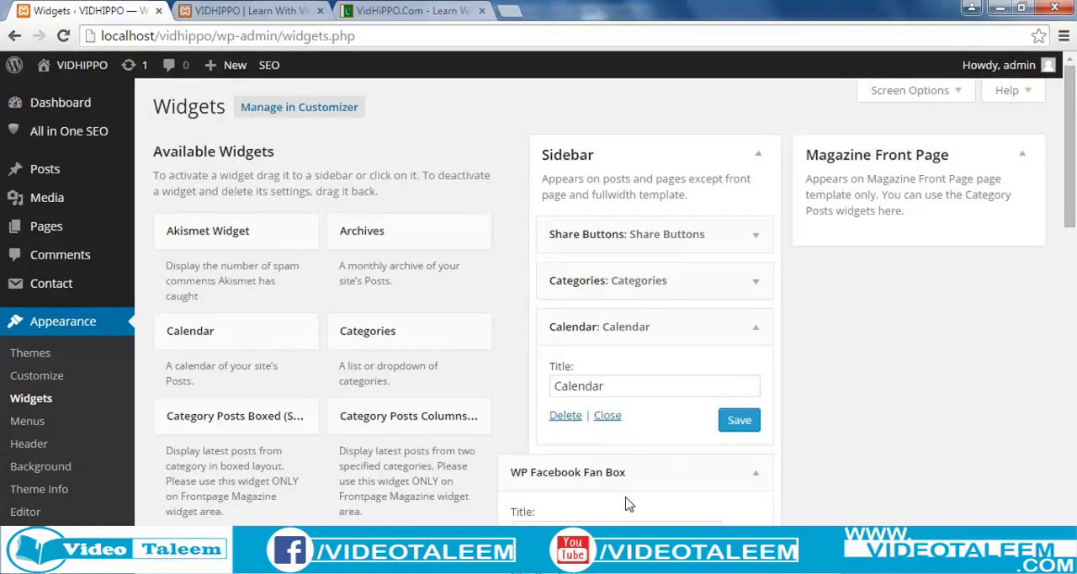
{"action": "scroll", "coordinate": [683, 507], "scroll_direction": "down", "scroll_amount": 1}
{"action": "scroll", "coordinate": [686, 506], "scroll_direction": "down", "scroll_amount": 1}
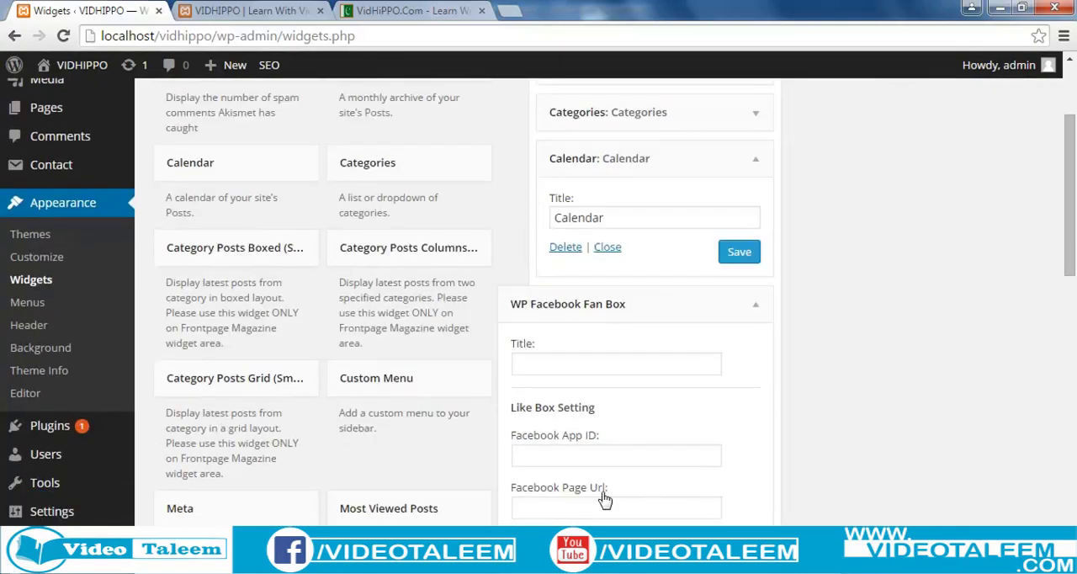
{"action": "left_click", "coordinate": [543, 364]}
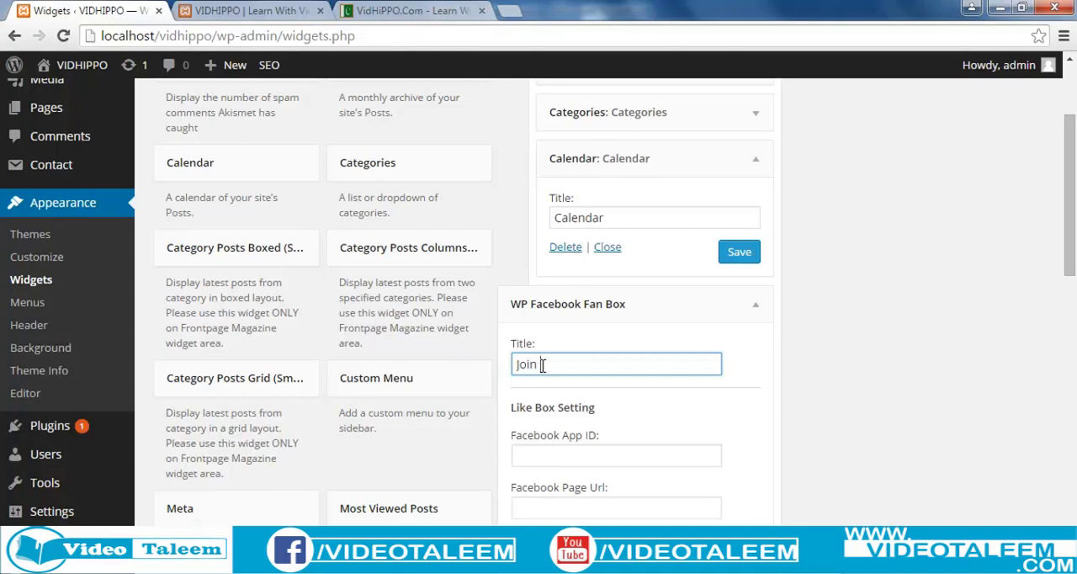
{"action": "type", "text": "Join us on Facebook"}
{"action": "left_click", "coordinate": [564, 460]}
{"action": "left_click", "coordinate": [543, 515]}
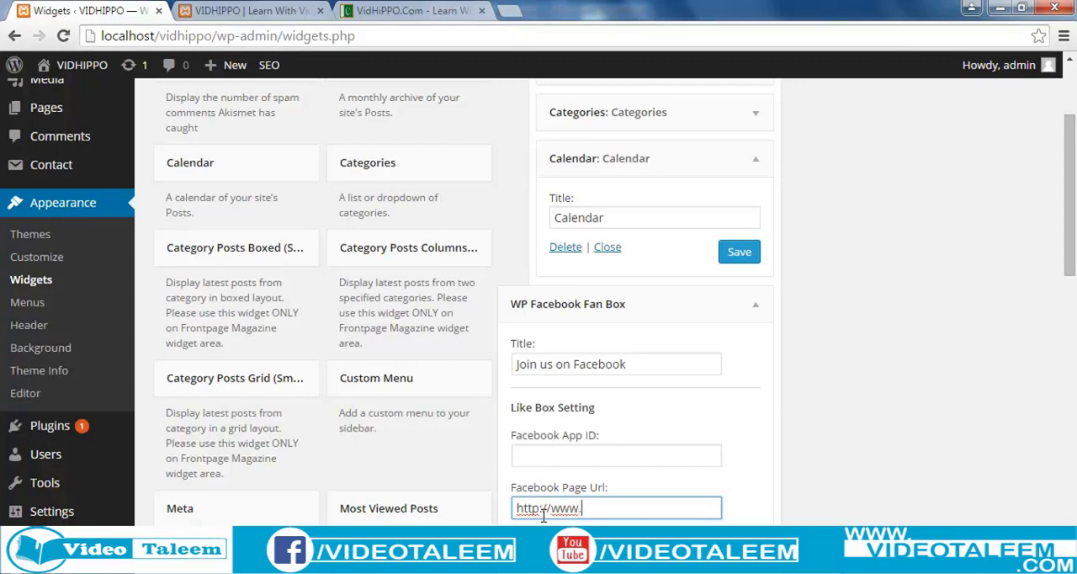
{"action": "type", "text": "facebook.v"}
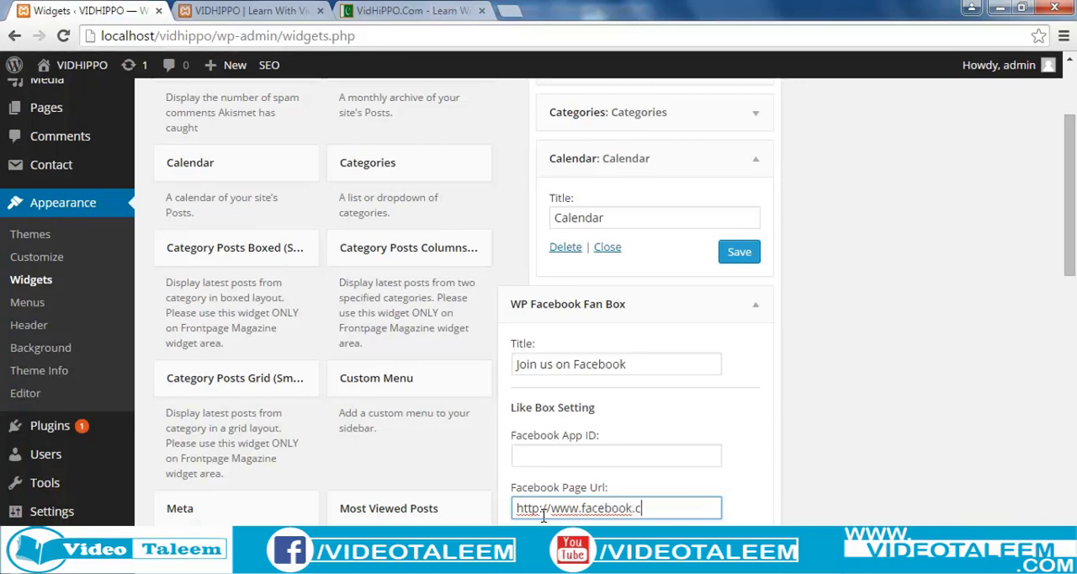
{"action": "type", "text": "om/vidhippo"}
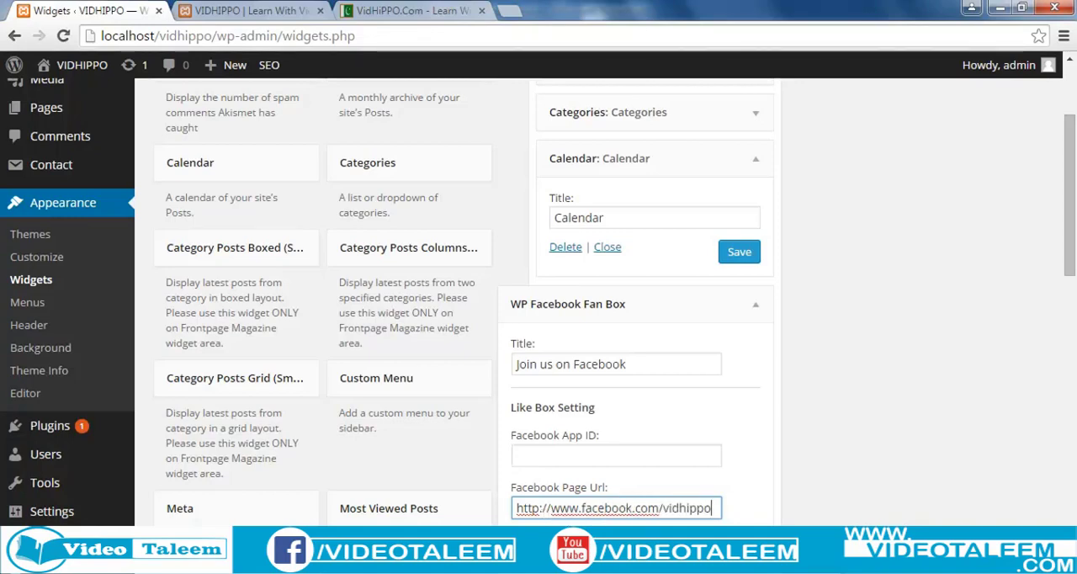
Set the Facebook Fan Box widget's border color to white, then save and collapse the widget.
{"action": "scroll", "coordinate": [615, 371], "scroll_direction": "down", "scroll_amount": 3}
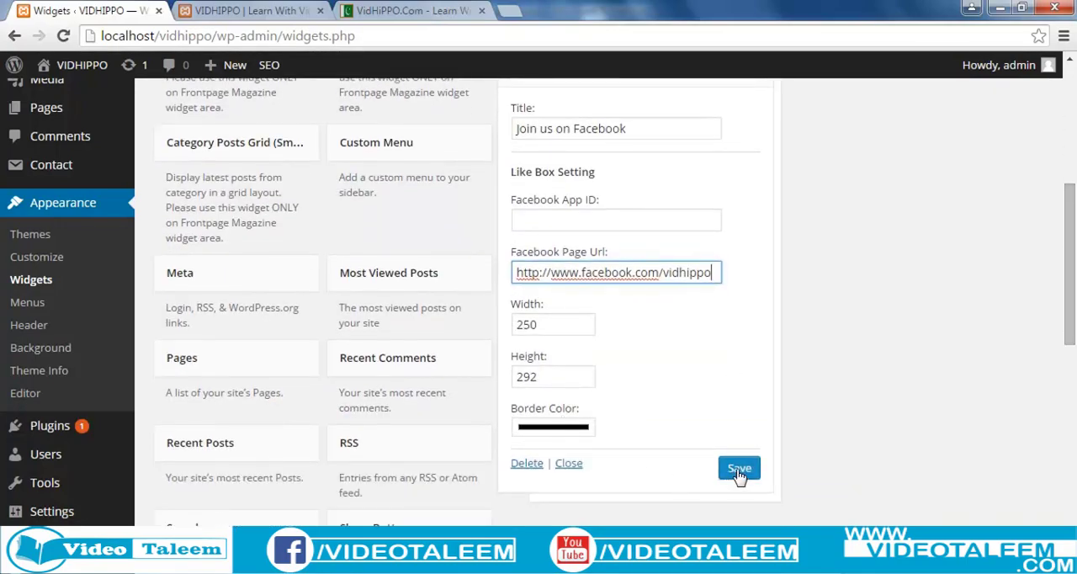
{"action": "left_click", "coordinate": [556, 431]}
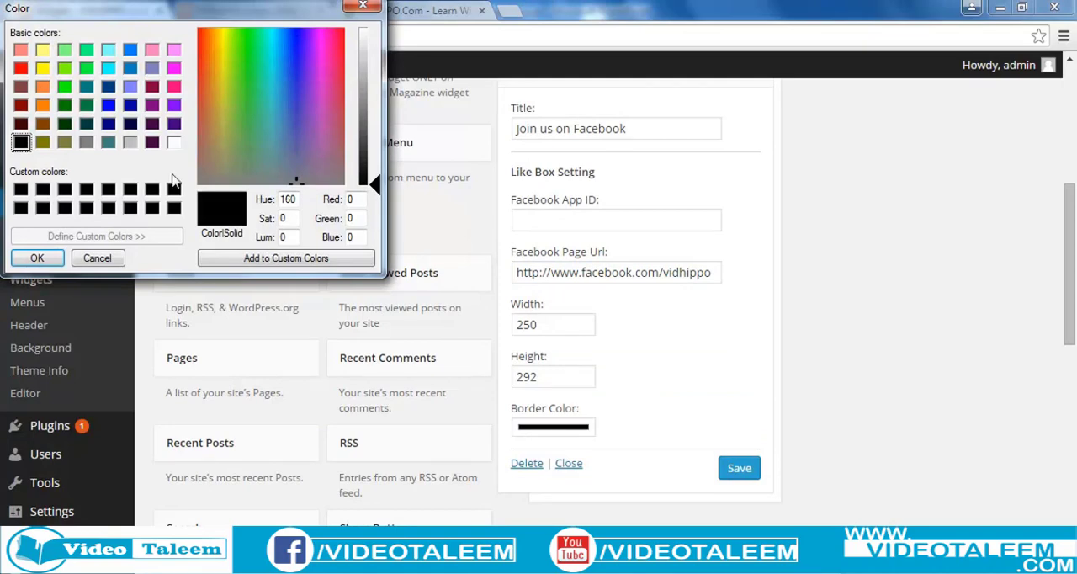
{"action": "left_click", "coordinate": [174, 143]}
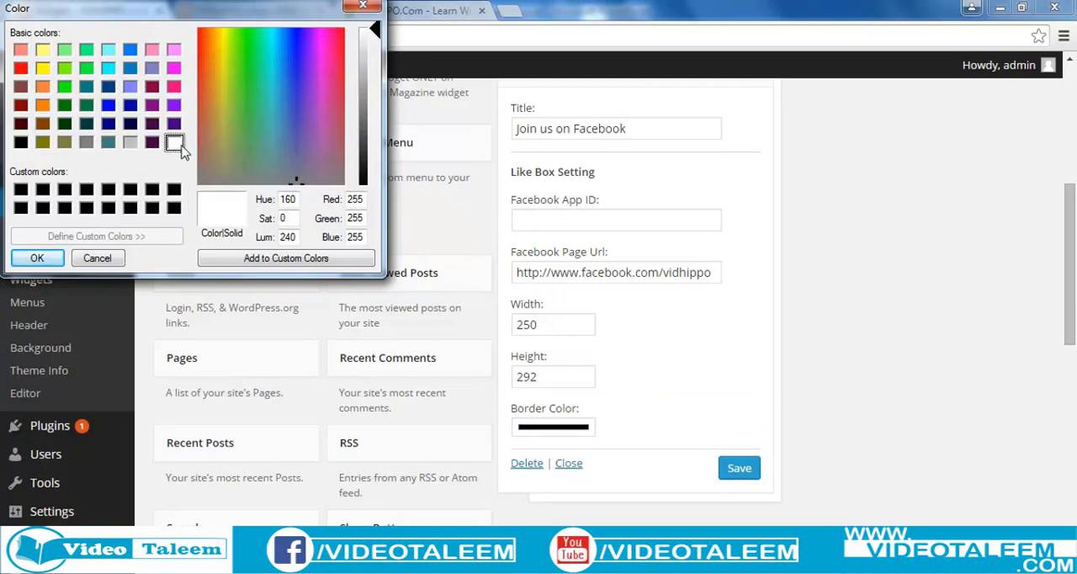
{"action": "left_click", "coordinate": [57, 252]}
{"action": "left_click", "coordinate": [740, 473]}
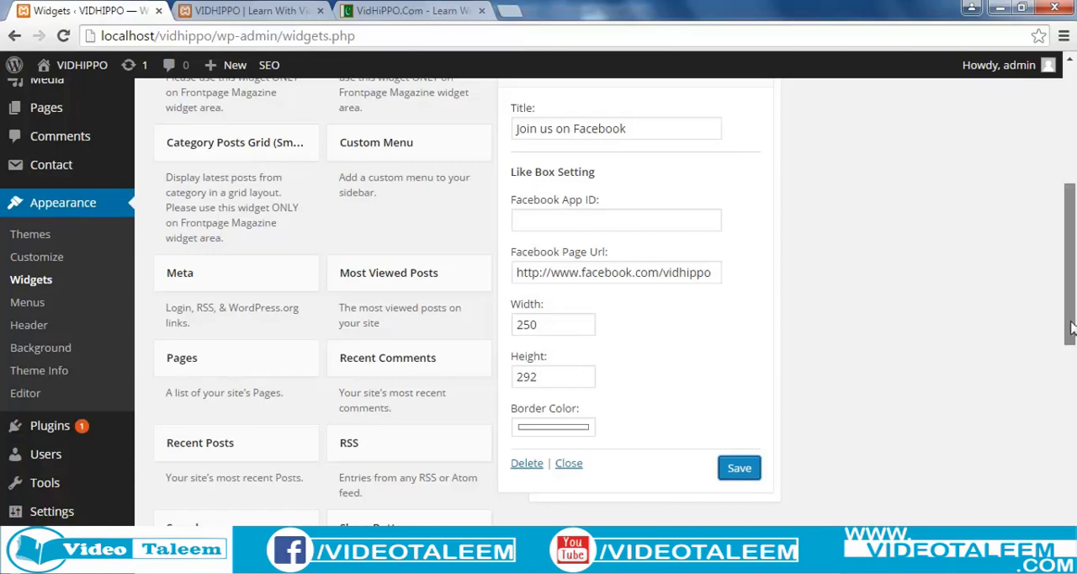
{"action": "scroll", "coordinate": [1070, 253], "scroll_direction": "up", "scroll_amount": 2}
{"action": "left_click", "coordinate": [753, 241]}
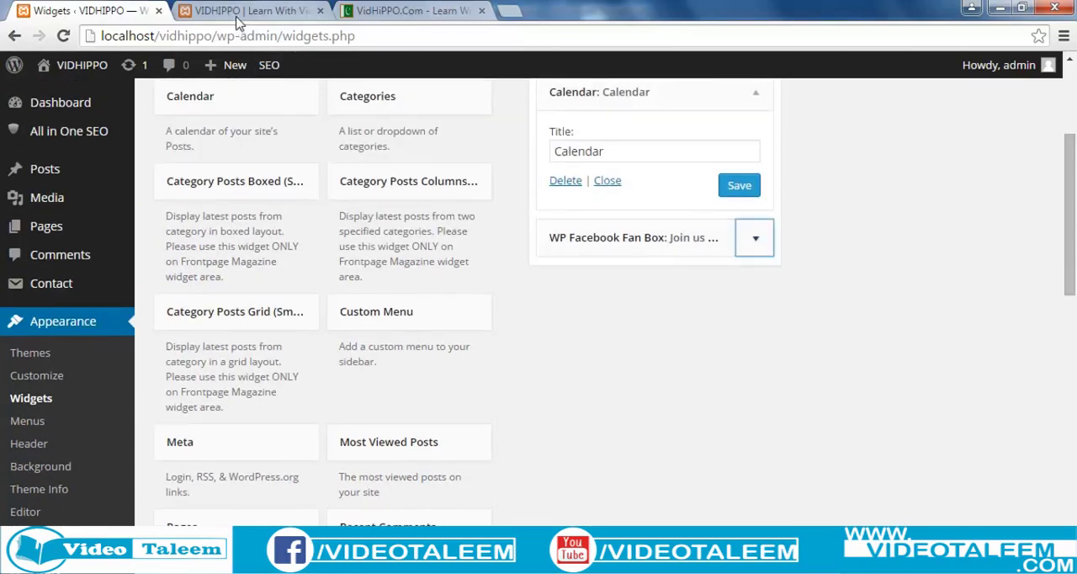
Reload the local VIDHIPPO site and examine the posts and friends' faces in the sidebar's Facebook box.
{"action": "left_click", "coordinate": [243, 12]}
{"action": "left_click", "coordinate": [244, 35]}
{"action": "key", "text": "Return"}
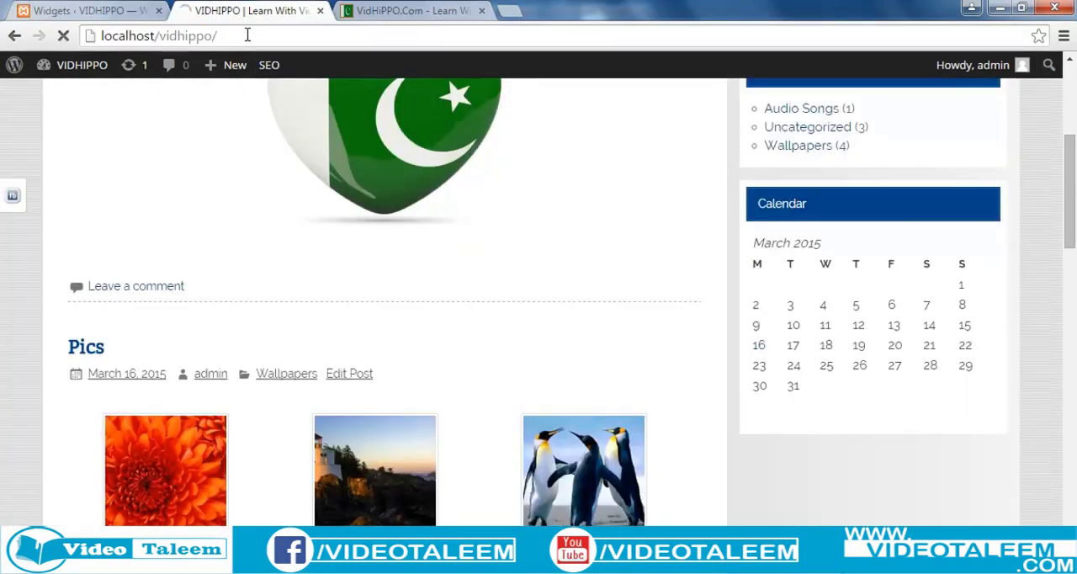
{"action": "scroll", "coordinate": [599, 348], "scroll_direction": "down", "scroll_amount": 9}
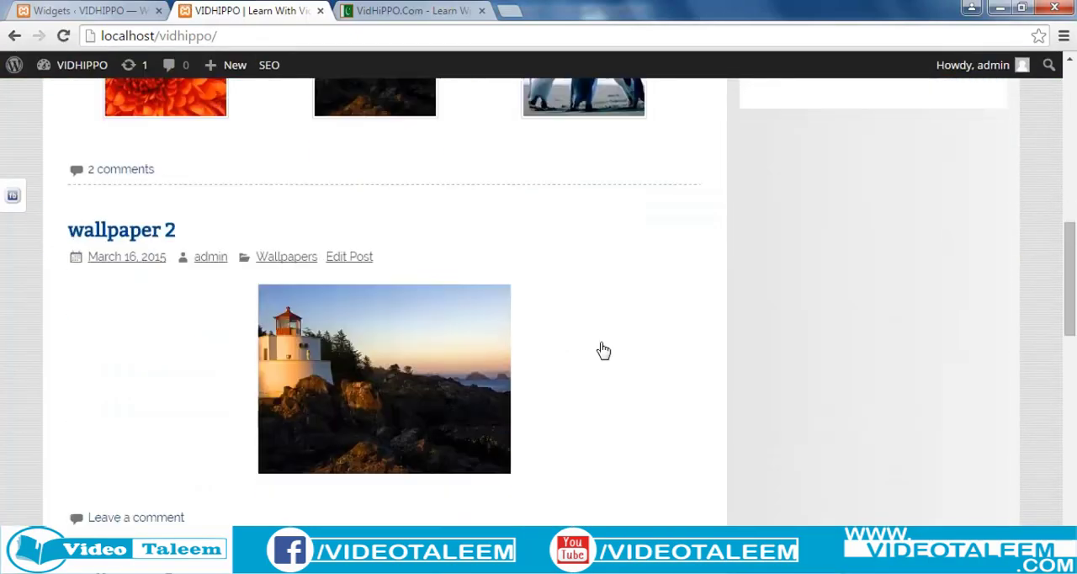
{"action": "scroll", "coordinate": [605, 377], "scroll_direction": "up", "scroll_amount": 2}
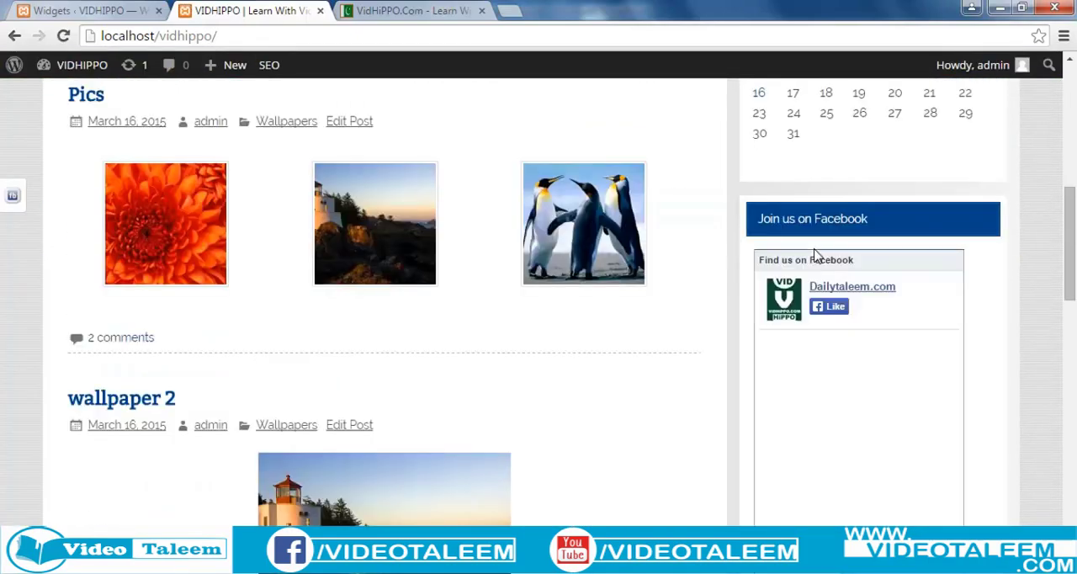
{"action": "mouse_move", "coordinate": [1067, 261]}
{"action": "left_mouse_down"}
{"action": "mouse_move", "coordinate": [1069, 331]}
{"action": "mouse_move", "coordinate": [1069, 281]}
{"action": "left_mouse_up"}
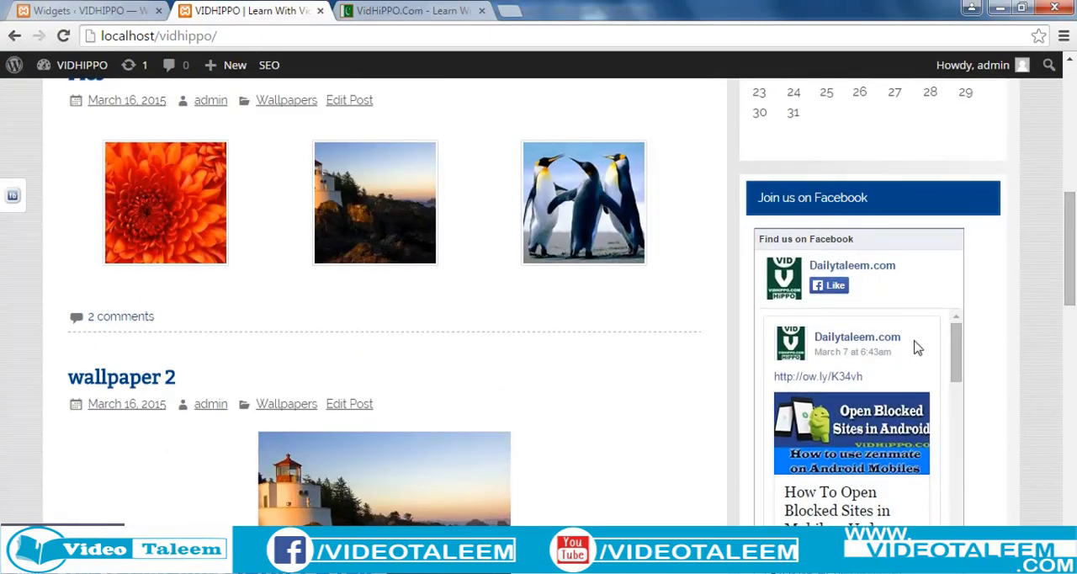
{"action": "left_click_drag", "start_coordinate": [962, 369], "coordinate": [957, 335]}
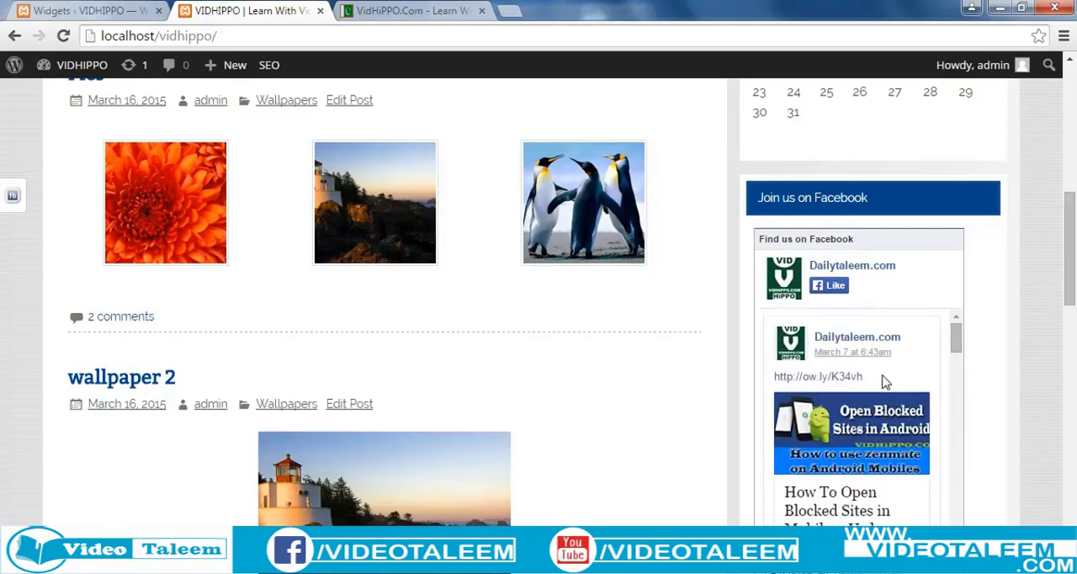
{"action": "left_click_drag", "start_coordinate": [1071, 292], "coordinate": [1068, 327]}
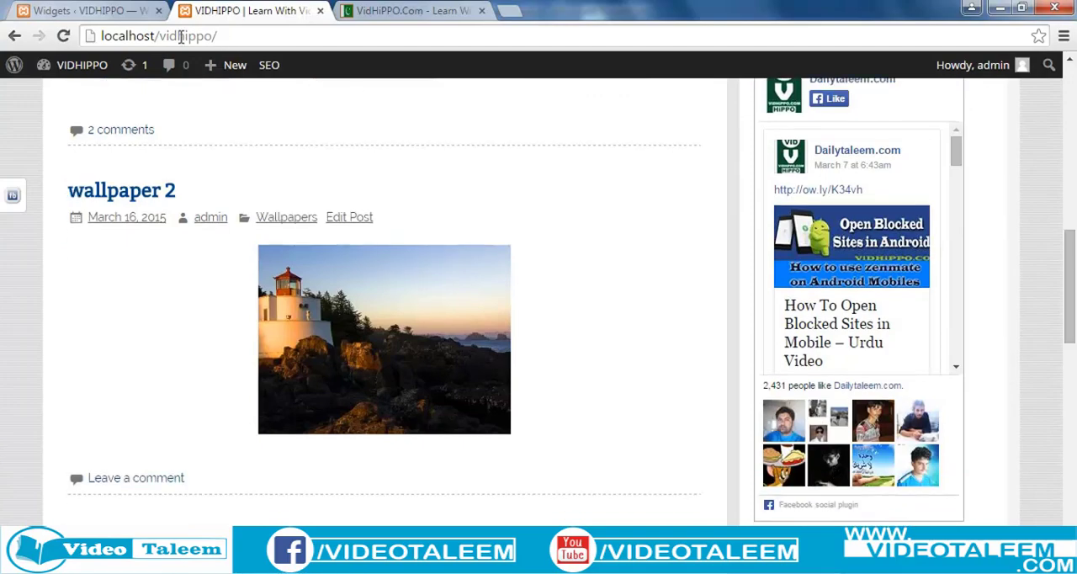
Open the VIVA Plugins Facebook FanBox settings, set Show Posts to No and save the changes.
{"action": "left_click", "coordinate": [96, 11]}
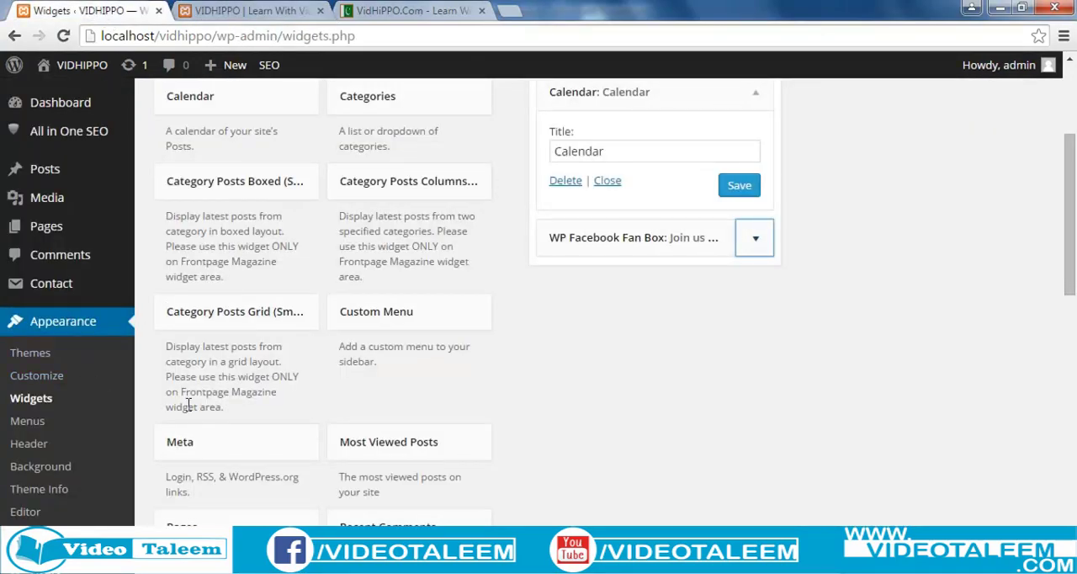
{"action": "scroll", "coordinate": [189, 405], "scroll_direction": "down", "scroll_amount": 2}
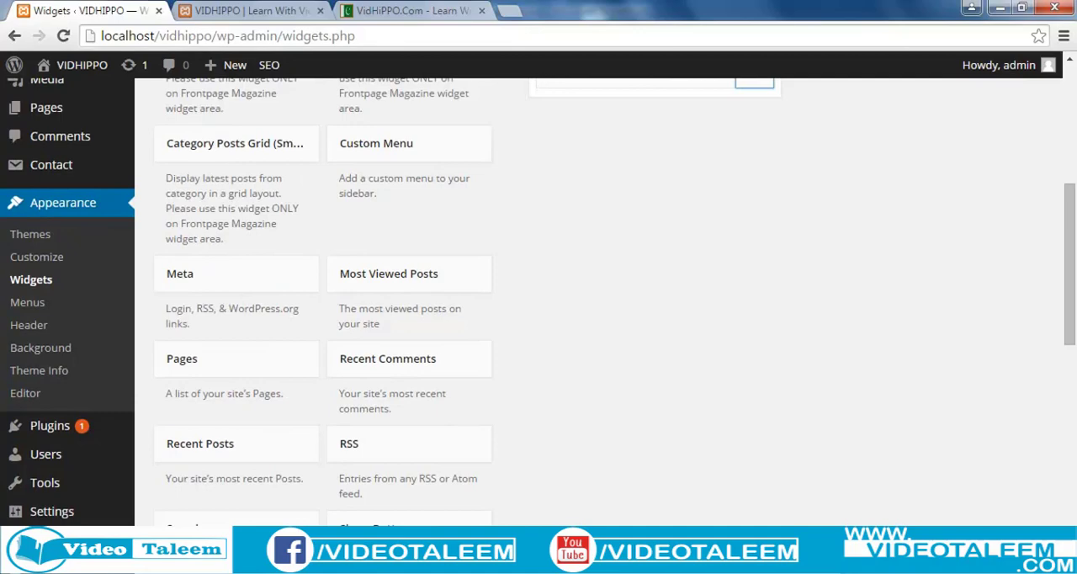
{"action": "key", "text": "F5"}
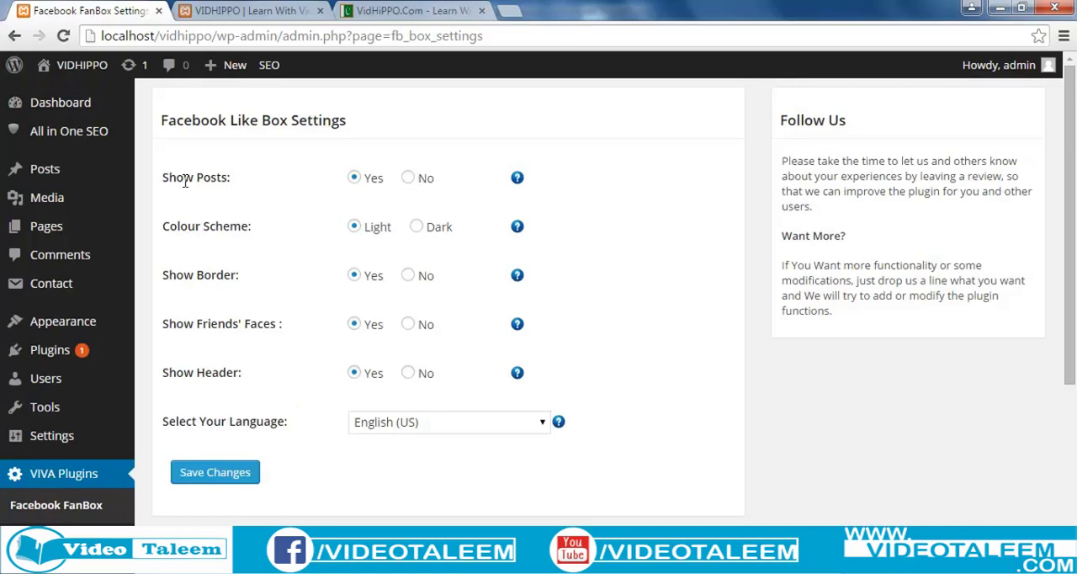
{"action": "left_click", "coordinate": [407, 178]}
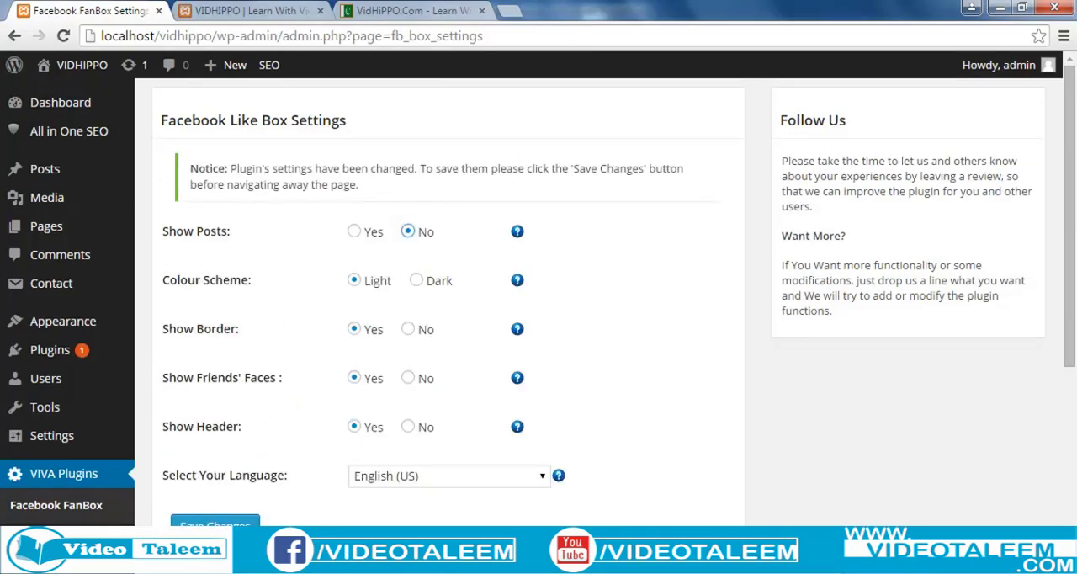
{"action": "left_click", "coordinate": [214, 521]}
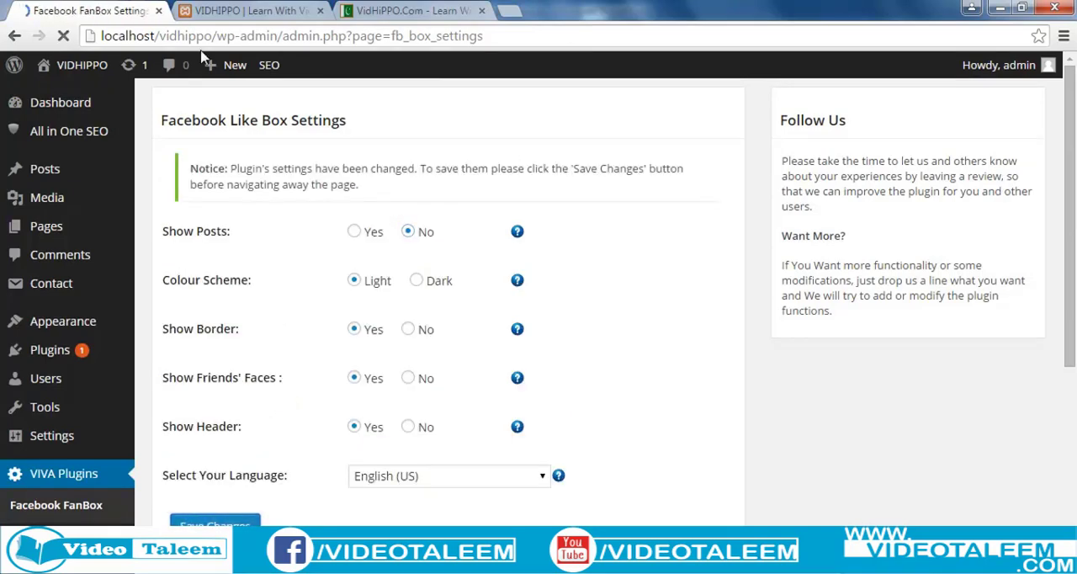
Reload the local VIDHIPPO site and check how the "Join us on Facebook" box displays without posts.
{"action": "left_click", "coordinate": [239, 10]}
{"action": "left_click", "coordinate": [234, 36]}
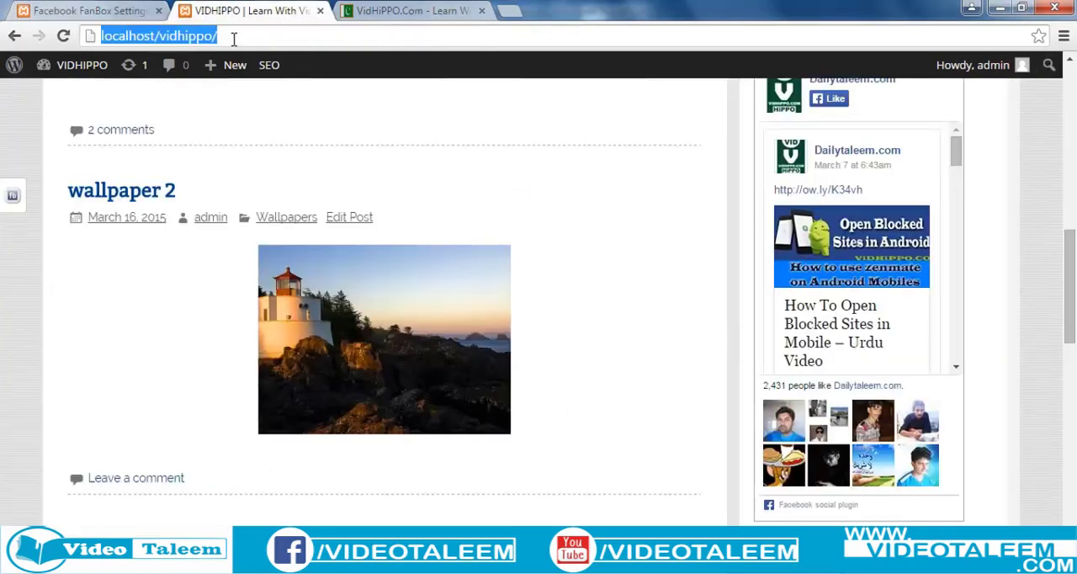
{"action": "key", "text": "Return"}
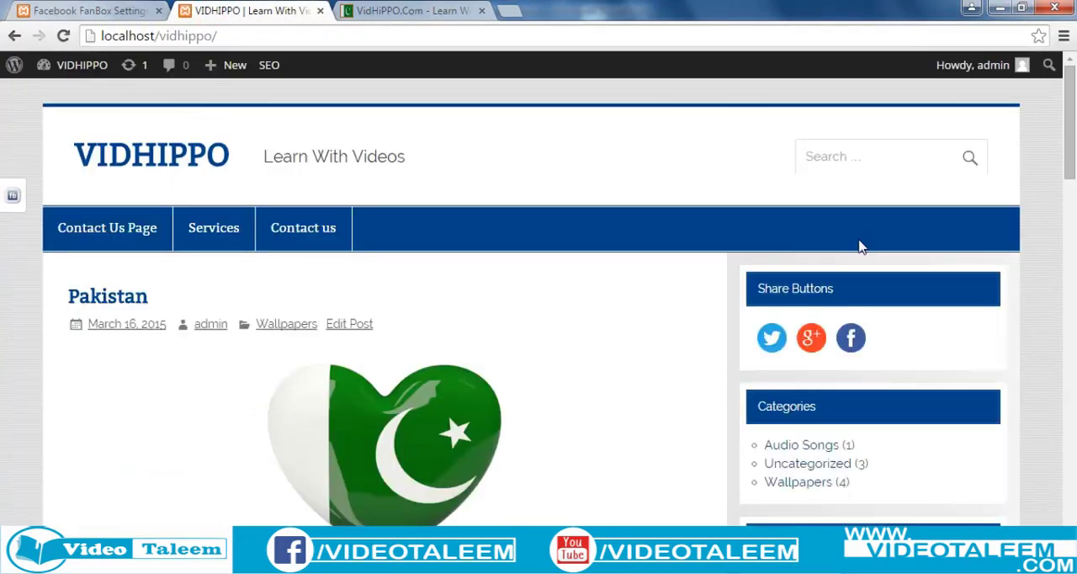
{"action": "scroll", "coordinate": [859, 244], "scroll_direction": "down", "scroll_amount": 12}
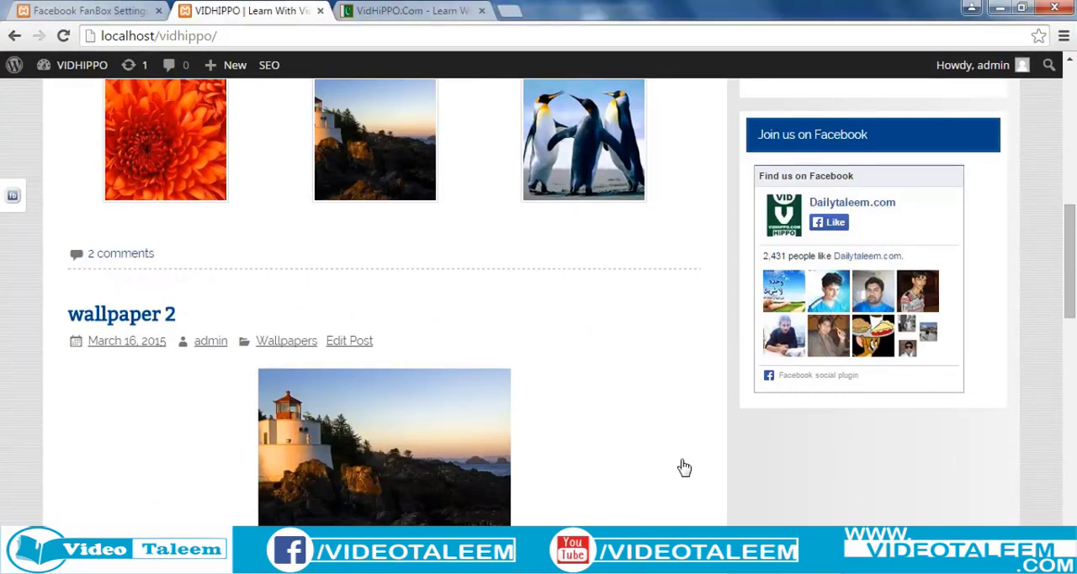
Look over the local VIDHIPPO home page from the header to the posts and the widgets in the sidebar.
{"action": "scroll", "coordinate": [452, 473], "scroll_direction": "up", "scroll_amount": 3}
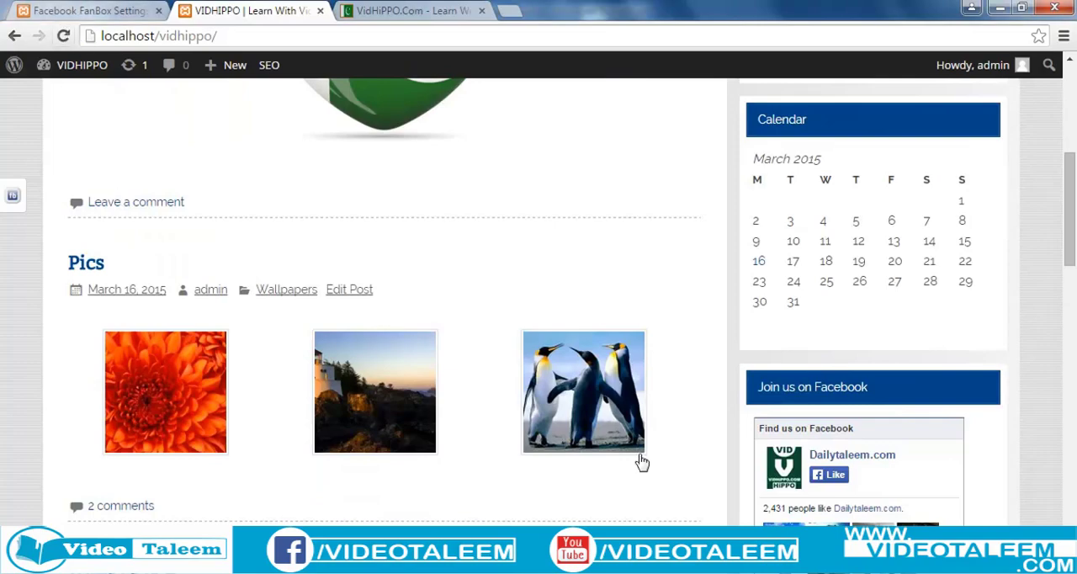
{"action": "scroll", "coordinate": [829, 252], "scroll_direction": "up", "scroll_amount": 3}
{"action": "scroll", "coordinate": [823, 505], "scroll_direction": "up", "scroll_amount": 1}
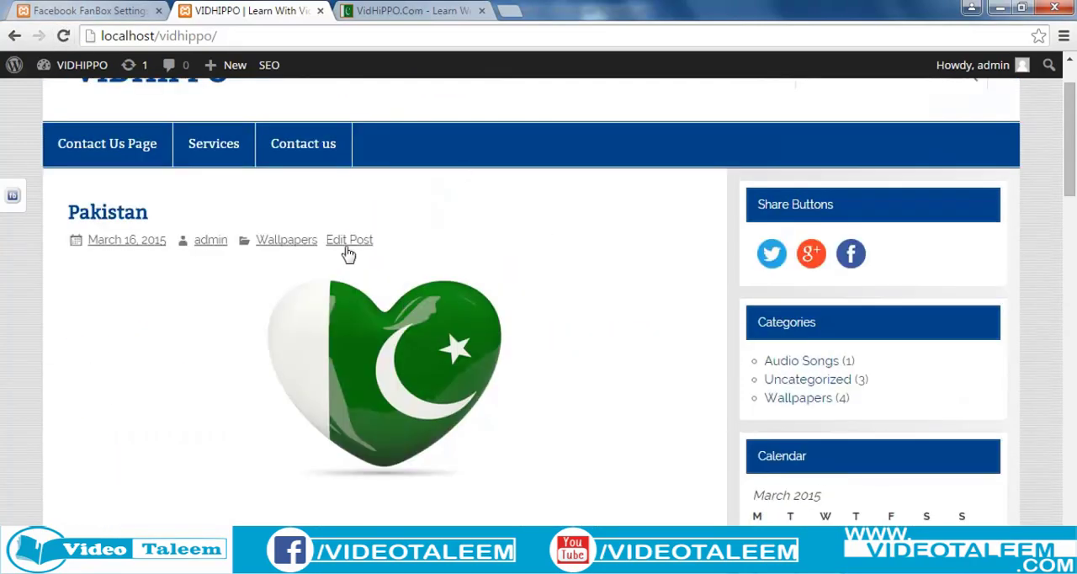
{"action": "scroll", "coordinate": [573, 339], "scroll_direction": "up", "scroll_amount": 1}
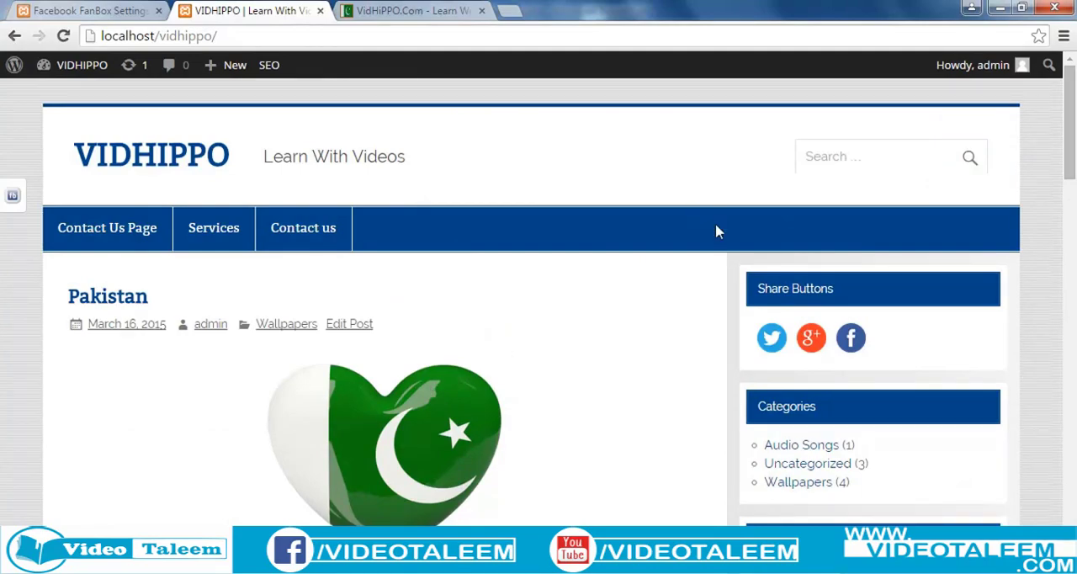
{"action": "scroll", "coordinate": [717, 231], "scroll_direction": "down", "scroll_amount": 9}
{"action": "scroll", "coordinate": [716, 231], "scroll_direction": "up", "scroll_amount": 9}
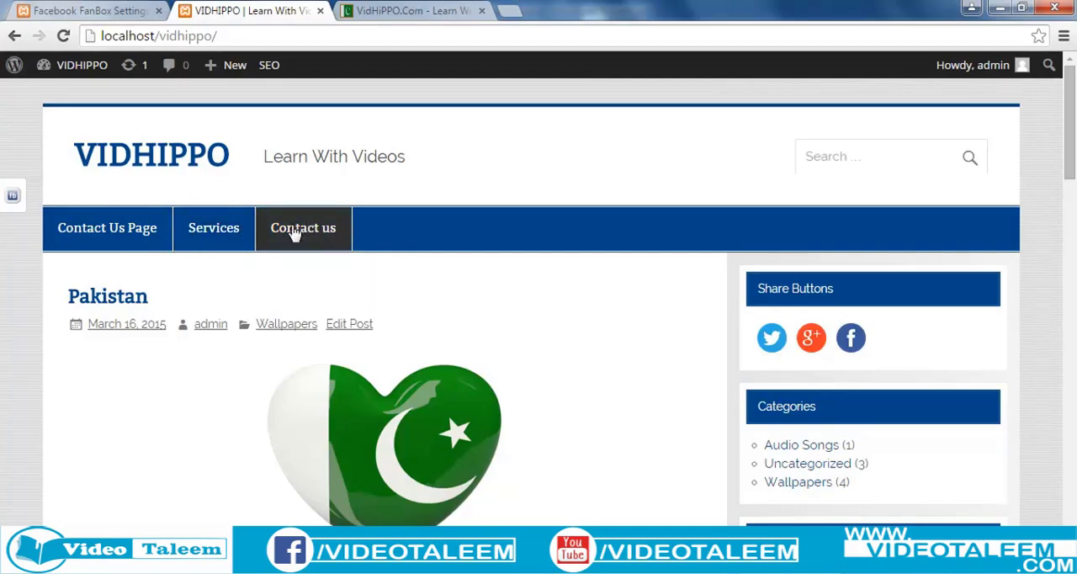
{"action": "mouse_move", "coordinate": [196, 240]}
{"action": "scroll", "coordinate": [463, 363], "scroll_direction": "down", "scroll_amount": 6}
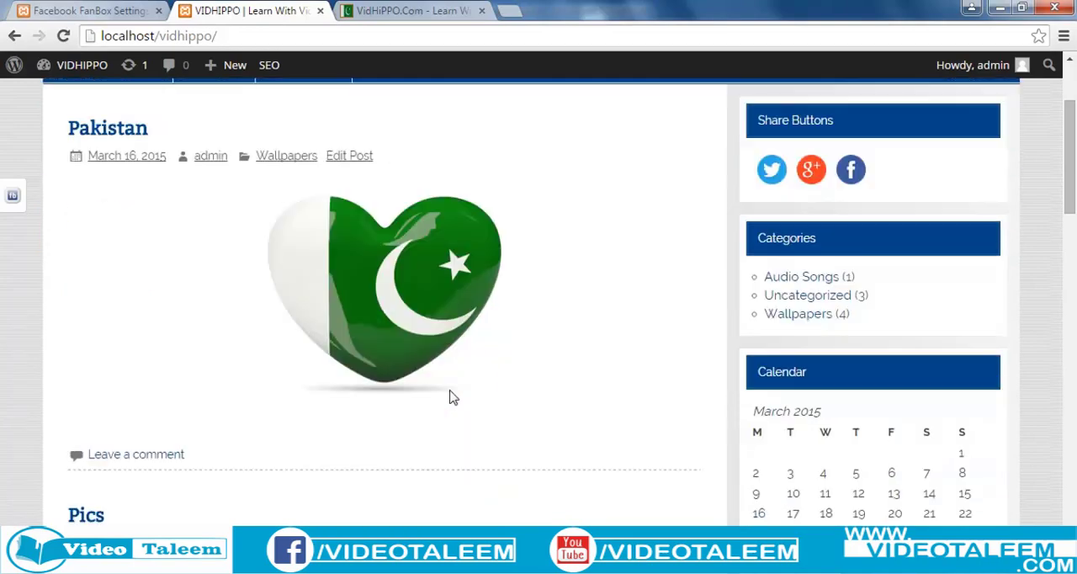
{"action": "scroll", "coordinate": [453, 397], "scroll_direction": "down", "scroll_amount": 3}
{"action": "scroll", "coordinate": [453, 397], "scroll_direction": "up", "scroll_amount": 4}
{"action": "scroll", "coordinate": [452, 397], "scroll_direction": "down", "scroll_amount": 7}
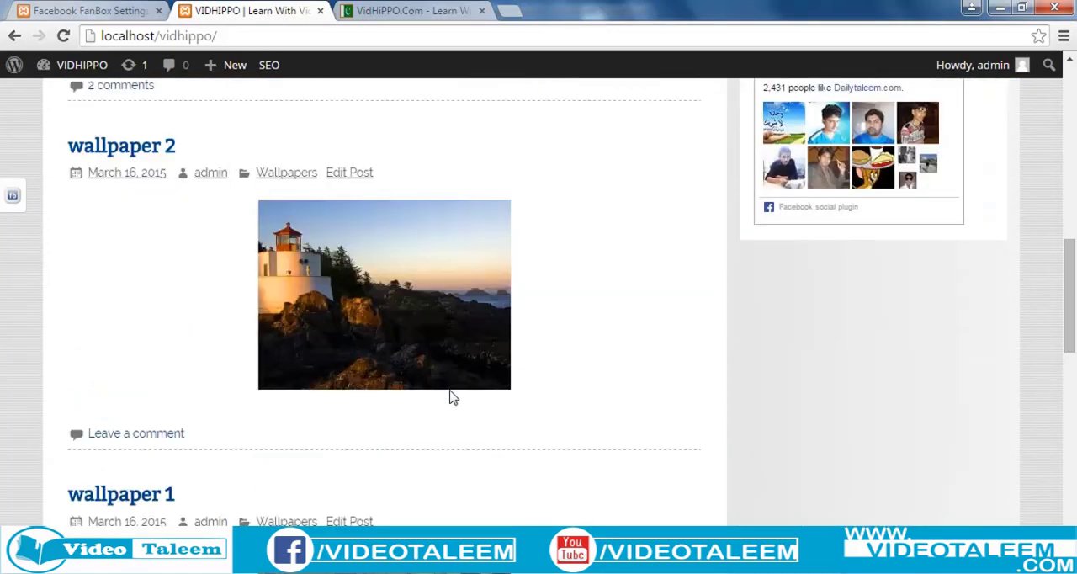
{"action": "scroll", "coordinate": [453, 397], "scroll_direction": "up", "scroll_amount": 5}
Open the site's Widgets management page and add the Category Posts Grid (Smartline) widget to the Sidebar.
{"action": "left_click", "coordinate": [105, 13]}
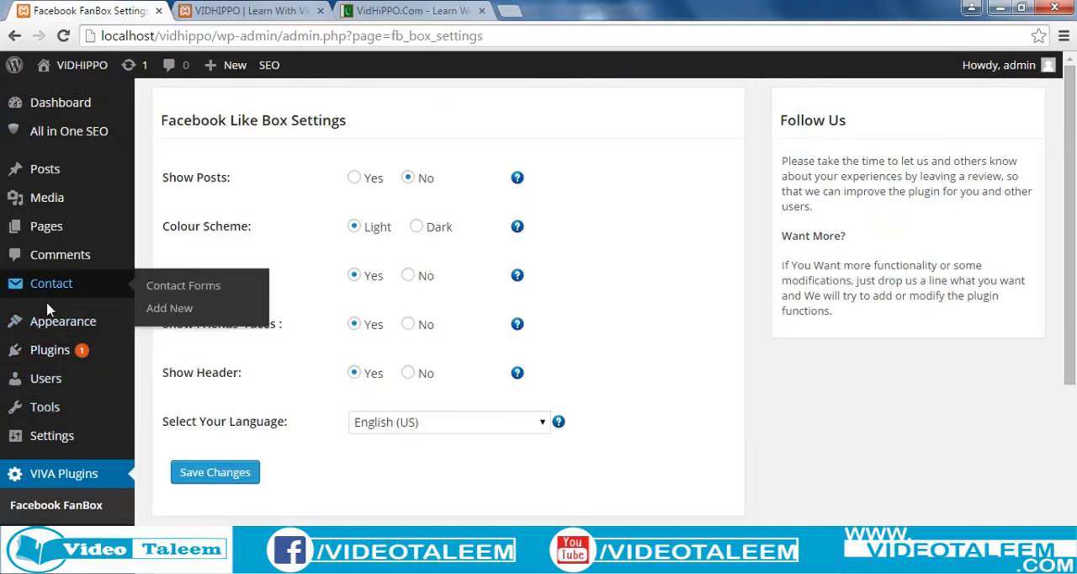
{"action": "mouse_move", "coordinate": [46, 327]}
{"action": "left_click", "coordinate": [175, 370]}
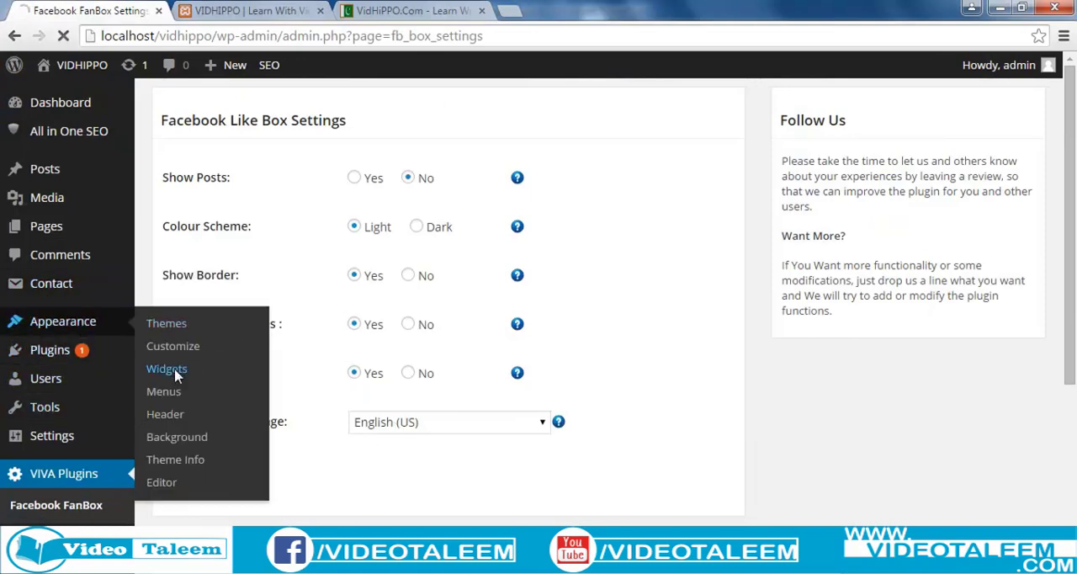
{"action": "scroll", "coordinate": [346, 386], "scroll_direction": "down", "scroll_amount": 2}
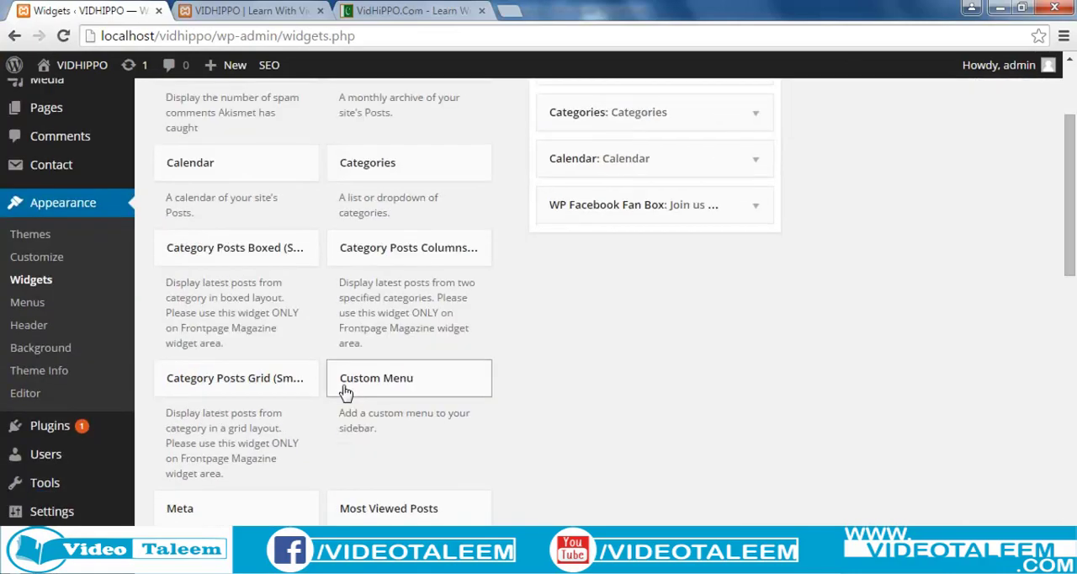
{"action": "scroll", "coordinate": [345, 392], "scroll_direction": "down", "scroll_amount": 6}
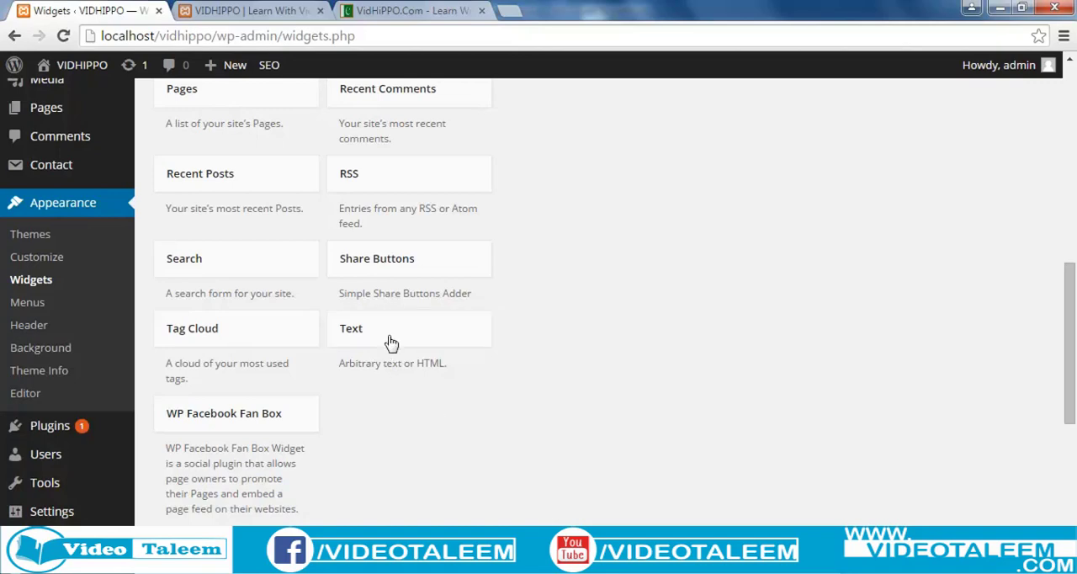
{"action": "scroll", "coordinate": [379, 338], "scroll_direction": "up", "scroll_amount": 2}
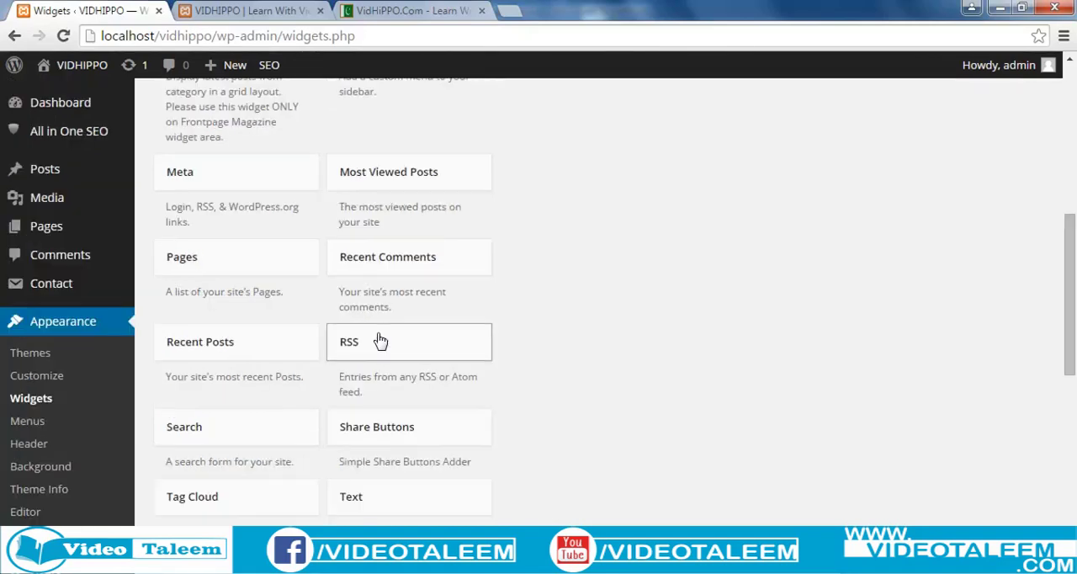
{"action": "scroll", "coordinate": [476, 440], "scroll_direction": "up", "scroll_amount": 1}
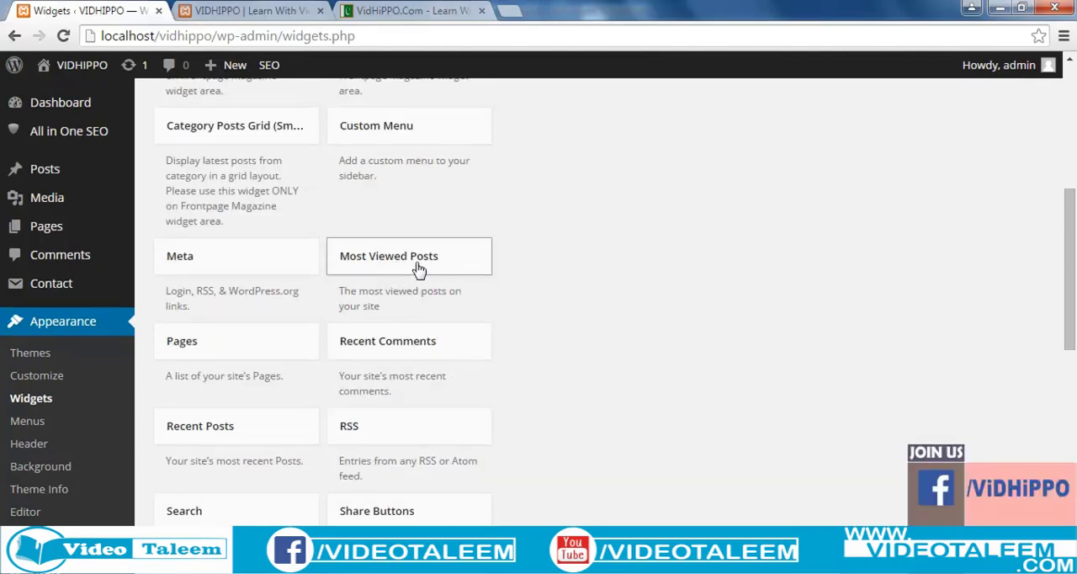
{"action": "scroll", "coordinate": [429, 303], "scroll_direction": "up", "scroll_amount": 1}
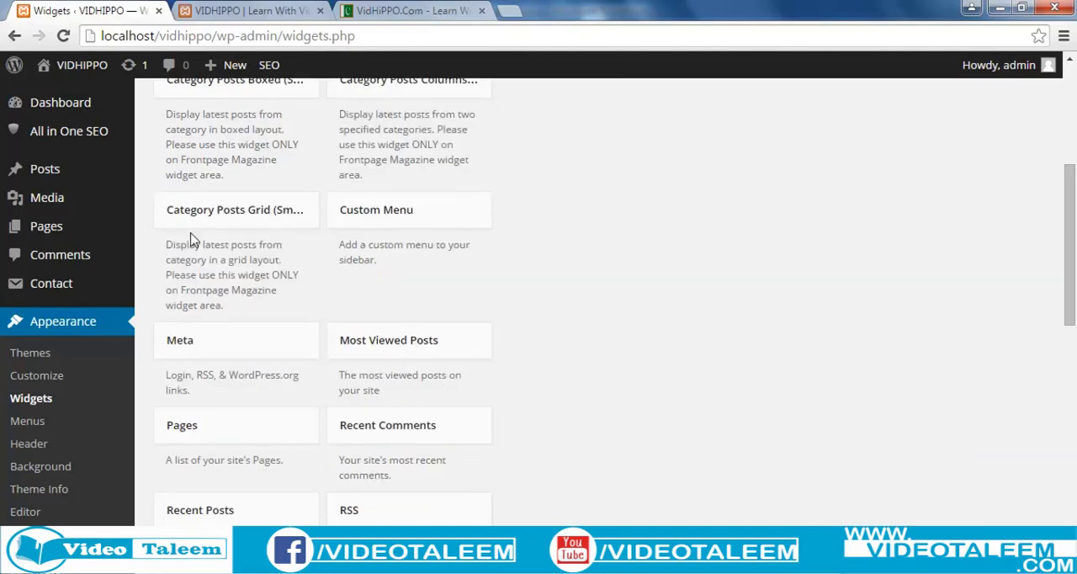
{"action": "left_click", "coordinate": [233, 221]}
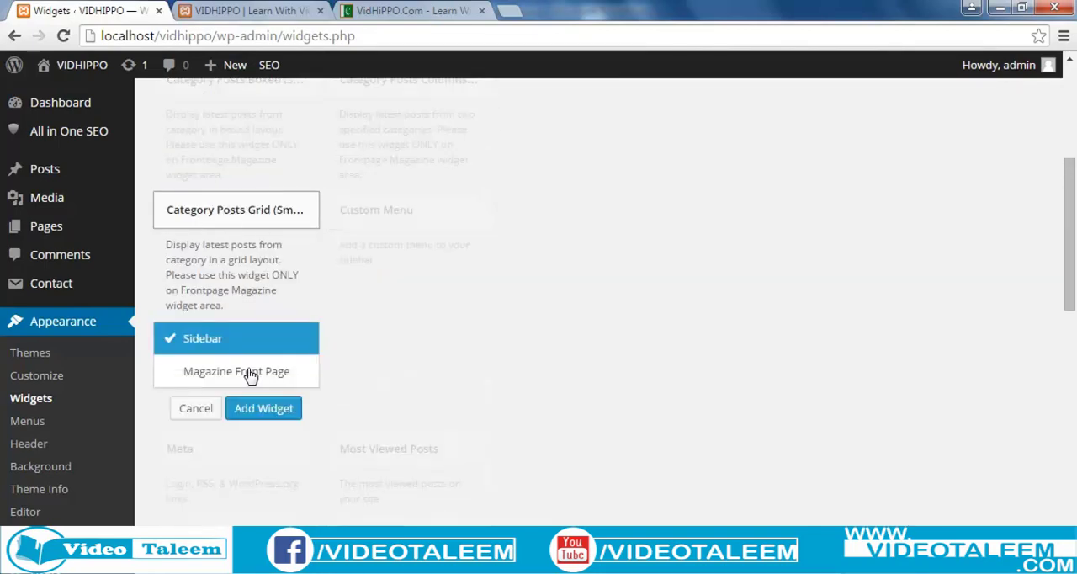
{"action": "left_click", "coordinate": [266, 414]}
{"action": "scroll", "coordinate": [648, 371], "scroll_direction": "up", "scroll_amount": 1}
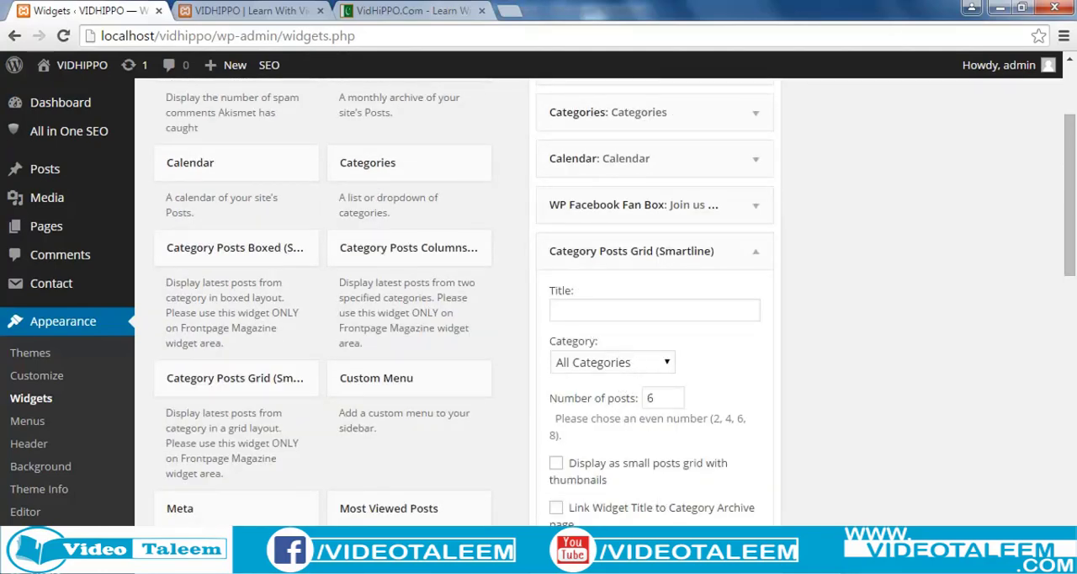
Reload the local VIDHIPPO site and examine the category posts grid below the Facebook box in the sidebar.
{"action": "left_click", "coordinate": [253, 12]}
{"action": "left_click", "coordinate": [245, 35]}
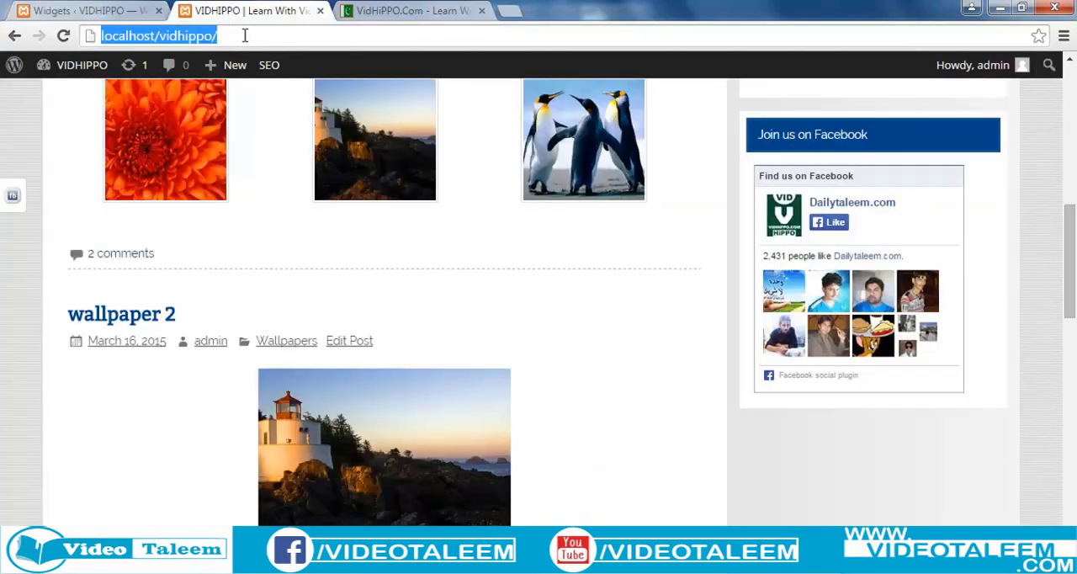
{"action": "key", "text": "Return"}
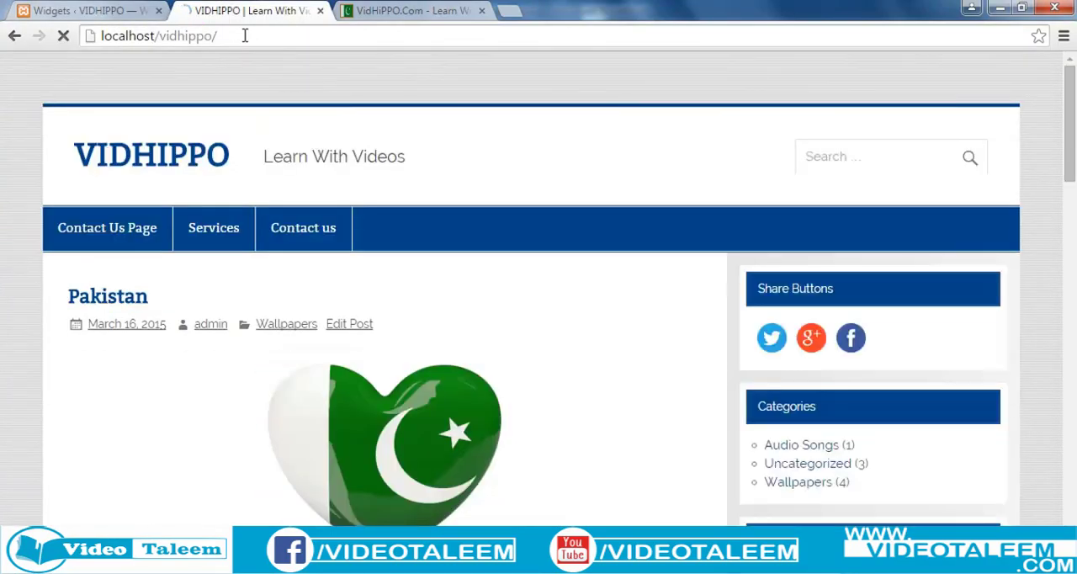
{"action": "scroll", "coordinate": [514, 289], "scroll_direction": "down", "scroll_amount": 3}
{"action": "scroll", "coordinate": [518, 288], "scroll_direction": "down", "scroll_amount": 8}
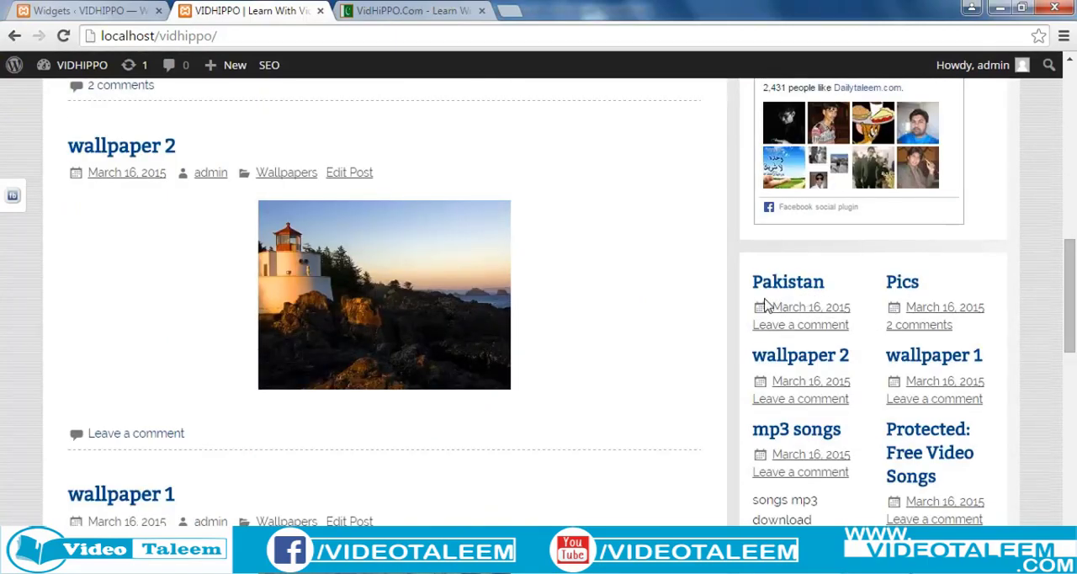
{"action": "scroll", "coordinate": [838, 433], "scroll_direction": "down", "scroll_amount": 1}
{"action": "scroll", "coordinate": [838, 432], "scroll_direction": "down", "scroll_amount": 1}
{"action": "scroll", "coordinate": [838, 433], "scroll_direction": "up", "scroll_amount": 1}
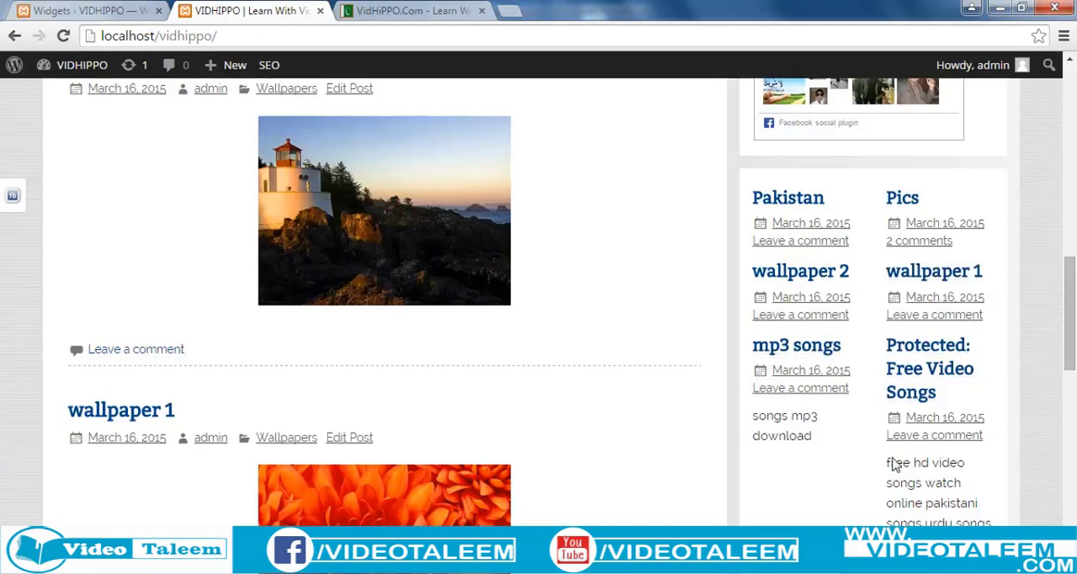
{"action": "scroll", "coordinate": [384, 303], "scroll_direction": "up", "scroll_amount": 10}
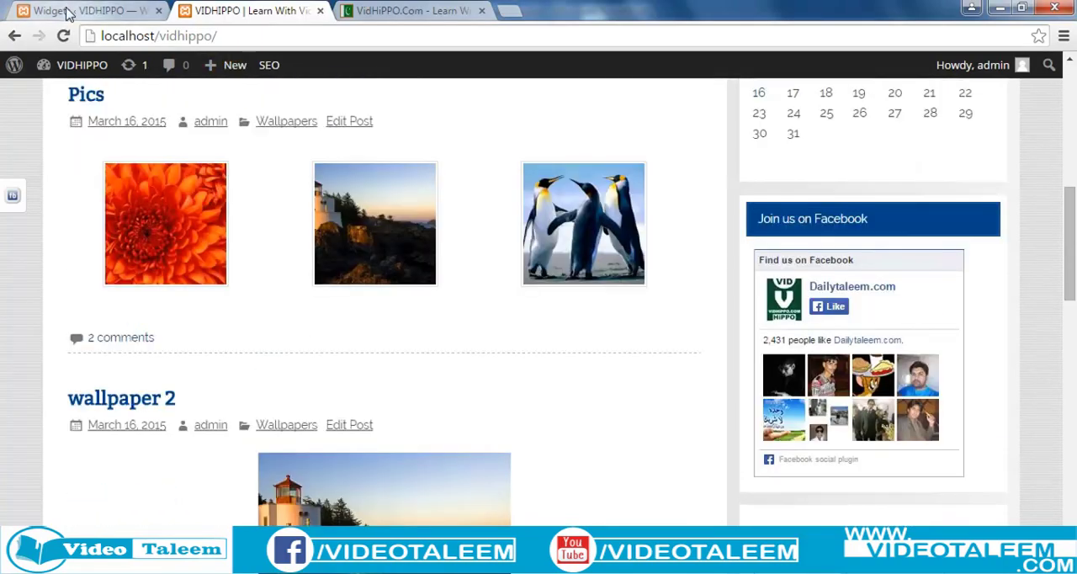
Return to the Widgets page and add the Recent Posts widget to the Sidebar.
{"action": "left_click", "coordinate": [67, 10]}
{"action": "scroll", "coordinate": [421, 413], "scroll_direction": "down", "scroll_amount": 2}
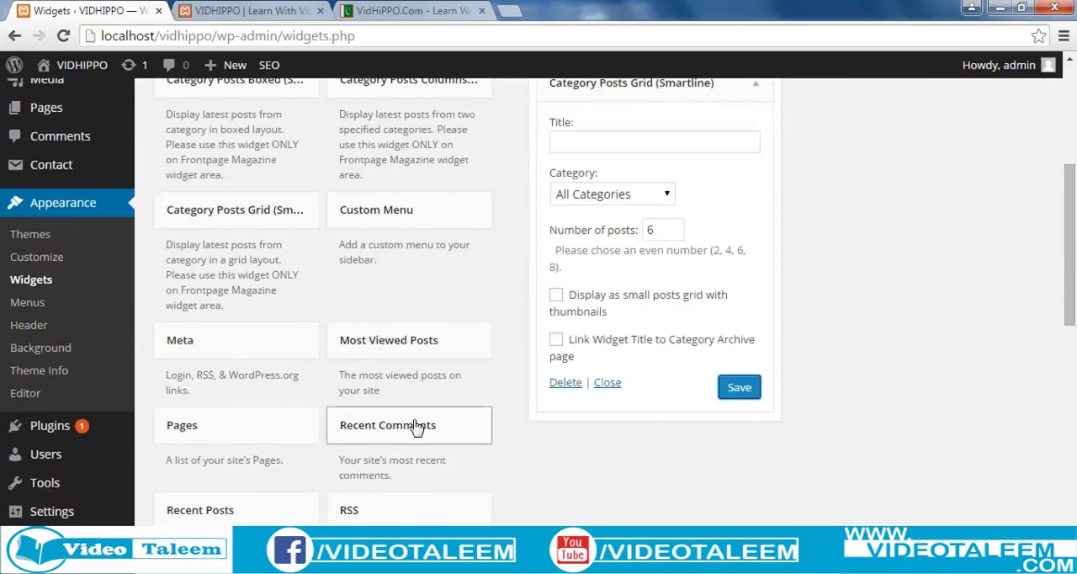
{"action": "scroll", "coordinate": [336, 438], "scroll_direction": "down", "scroll_amount": 1}
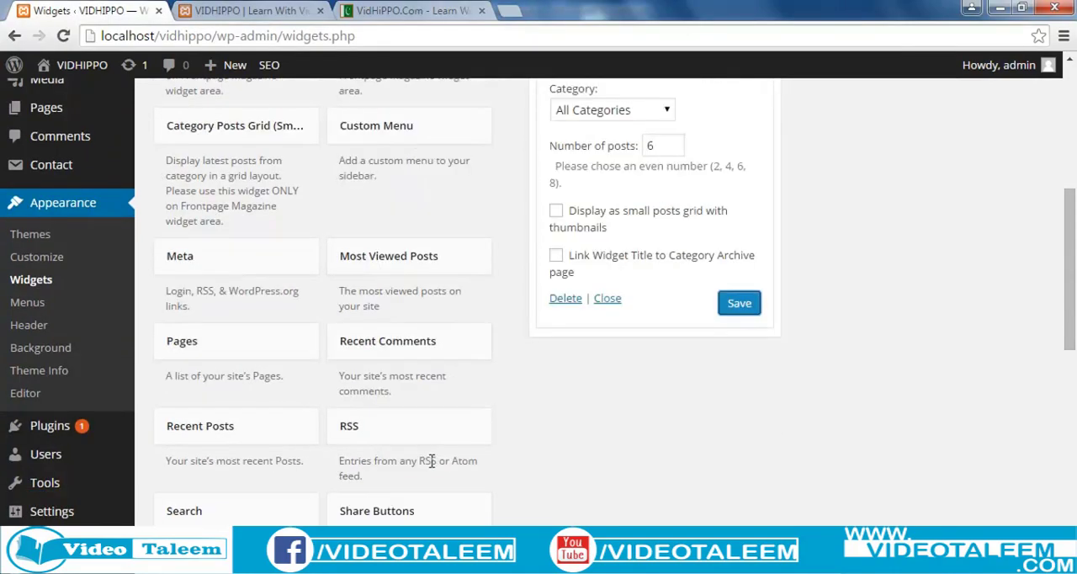
{"action": "left_click", "coordinate": [235, 434]}
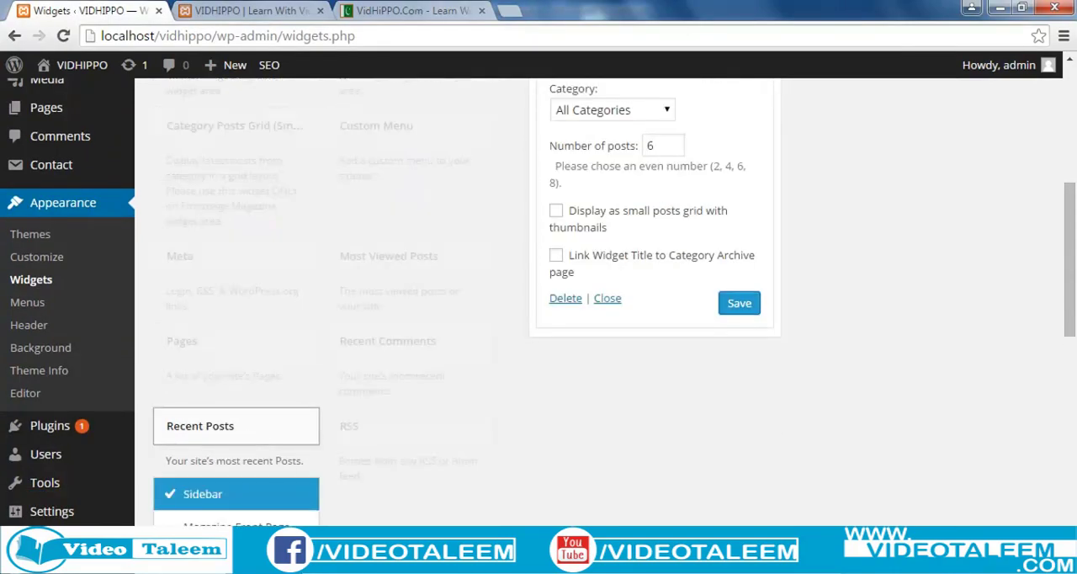
{"action": "left_click", "coordinate": [282, 561]}
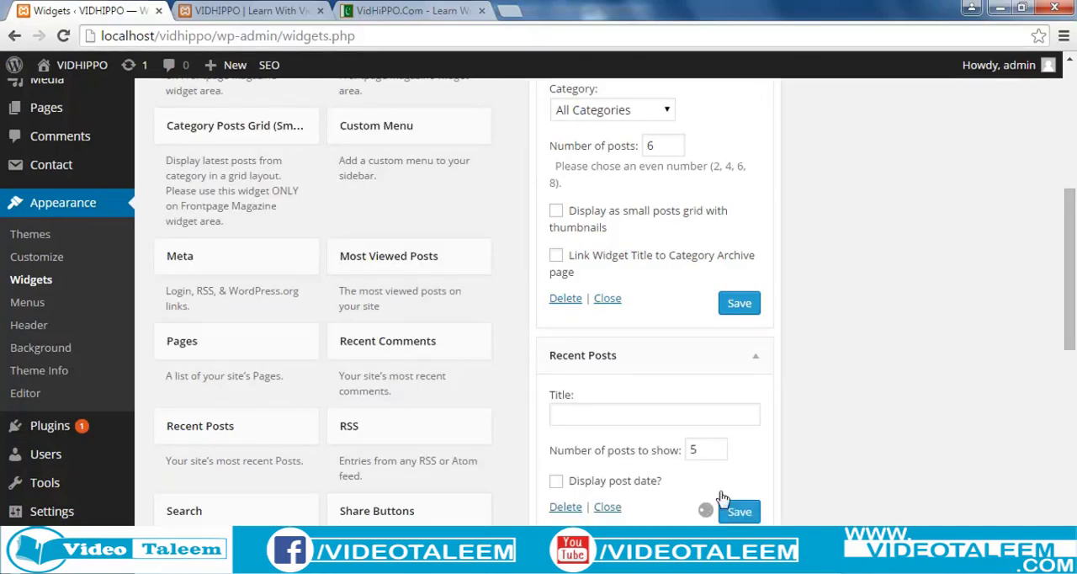
Title the Recent Posts widget "Recent Posts" and save it.
{"action": "left_click", "coordinate": [598, 420]}
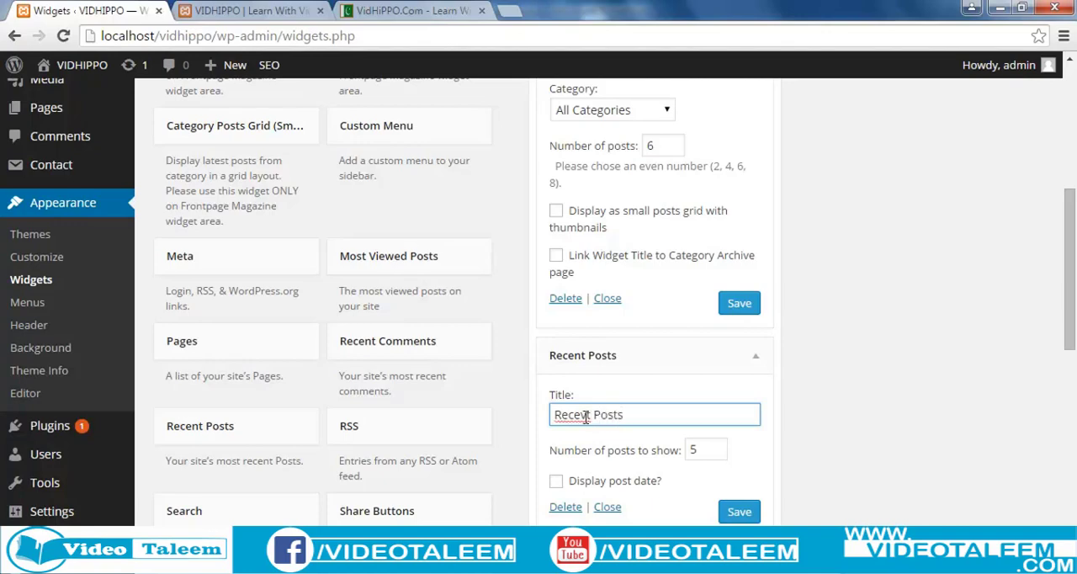
{"action": "left_click", "coordinate": [586, 415]}
{"action": "type", "text": "n"}
{"action": "left_click", "coordinate": [739, 511]}
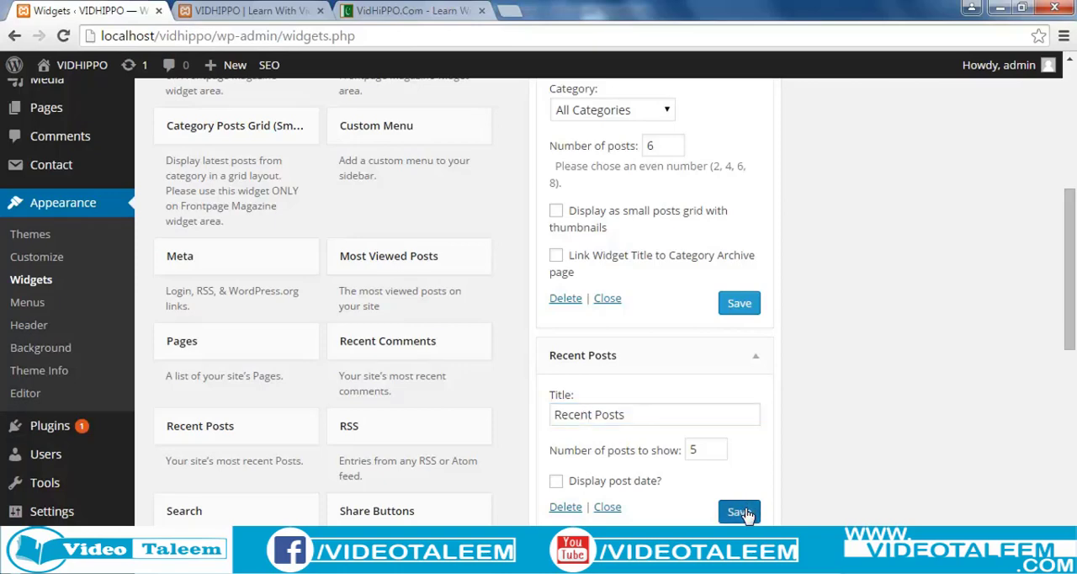
{"action": "left_click_drag", "start_coordinate": [704, 451], "coordinate": [686, 451]}
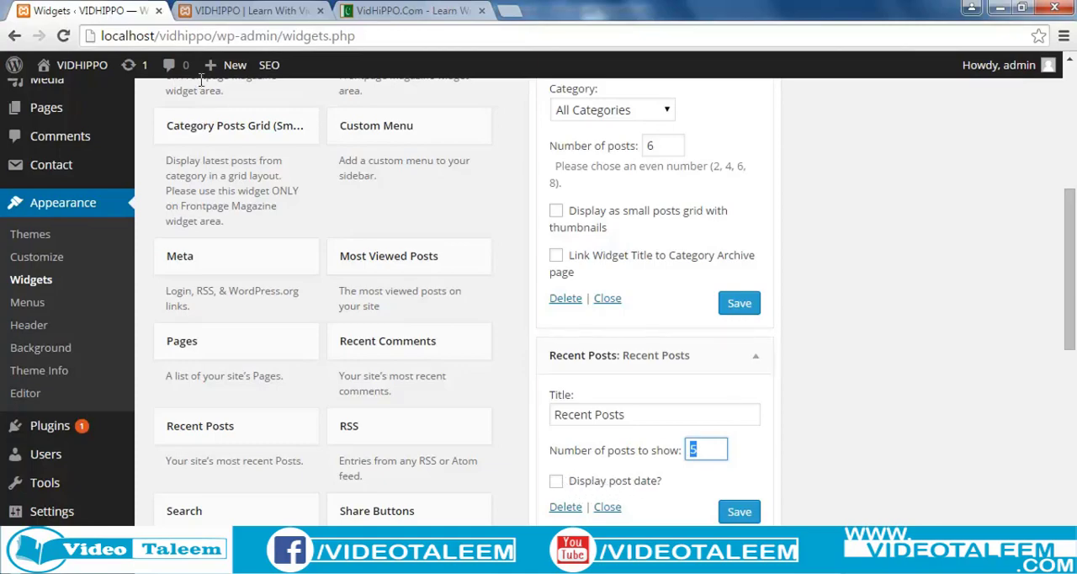
Reload the local VIDHIPPO site and check the Recent Posts list along with the other sidebar widgets.
{"action": "left_click", "coordinate": [236, 12]}
{"action": "left_click", "coordinate": [229, 35]}
{"action": "key", "text": "Return"}
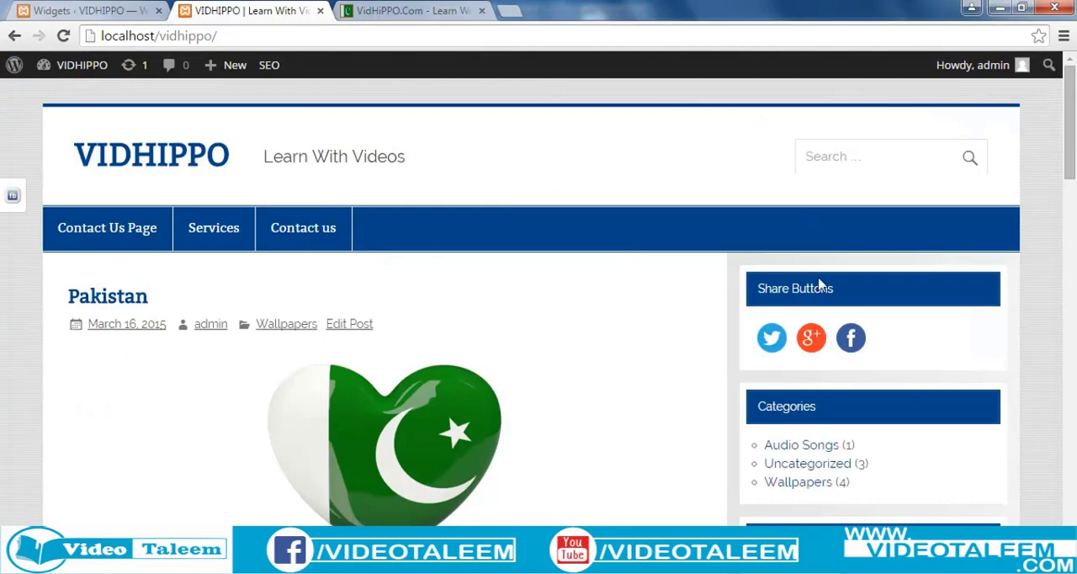
{"action": "scroll", "coordinate": [829, 317], "scroll_direction": "down", "scroll_amount": 12}
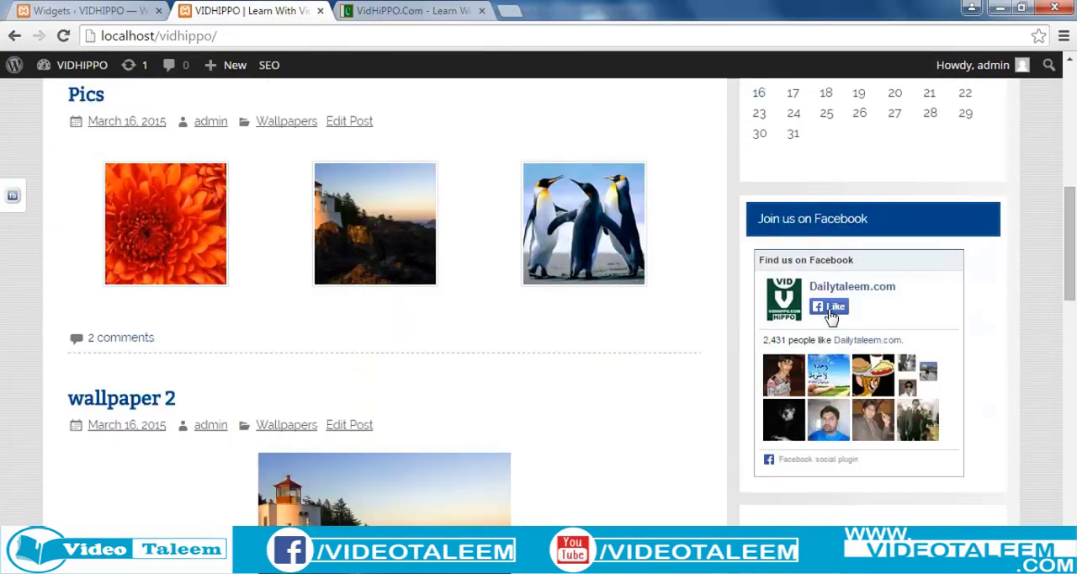
{"action": "scroll", "coordinate": [829, 317], "scroll_direction": "down", "scroll_amount": 5}
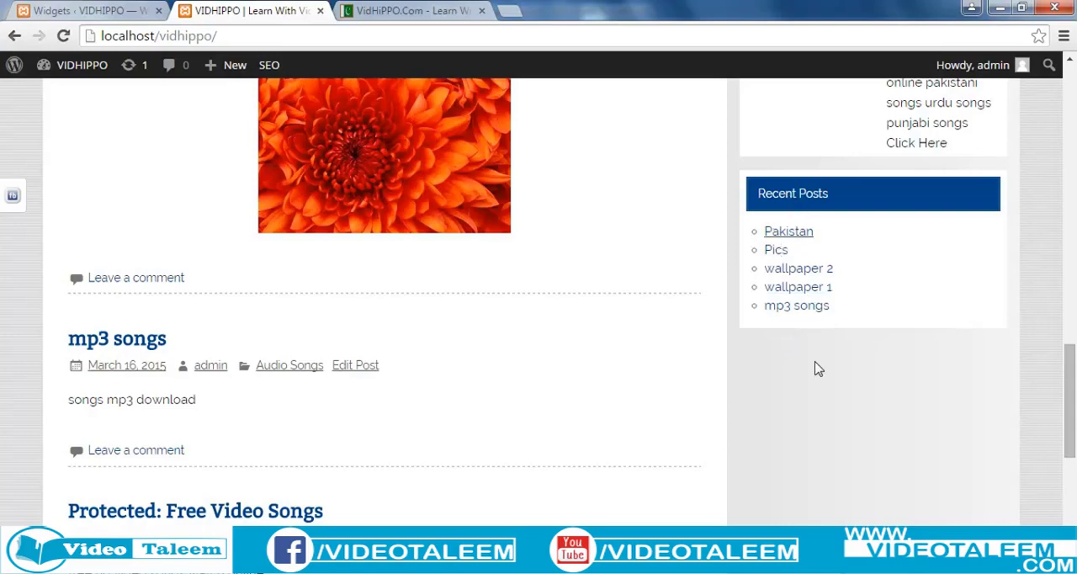
{"action": "scroll", "coordinate": [816, 371], "scroll_direction": "up", "scroll_amount": 3}
{"action": "scroll", "coordinate": [820, 374], "scroll_direction": "up", "scroll_amount": 10}
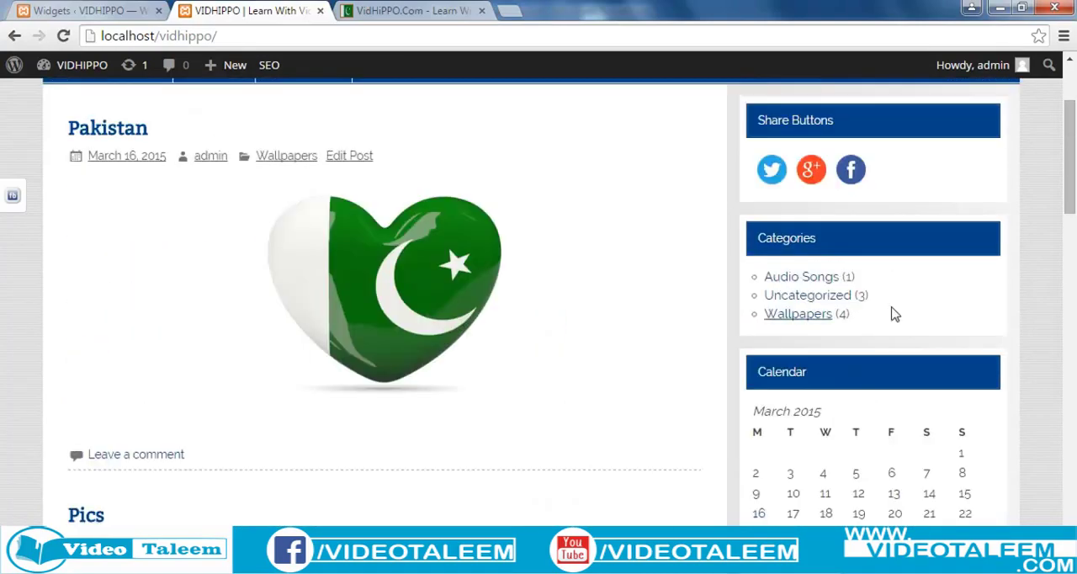
{"action": "scroll", "coordinate": [873, 399], "scroll_direction": "down", "scroll_amount": 1}
{"action": "scroll", "coordinate": [860, 420], "scroll_direction": "down", "scroll_amount": 3}
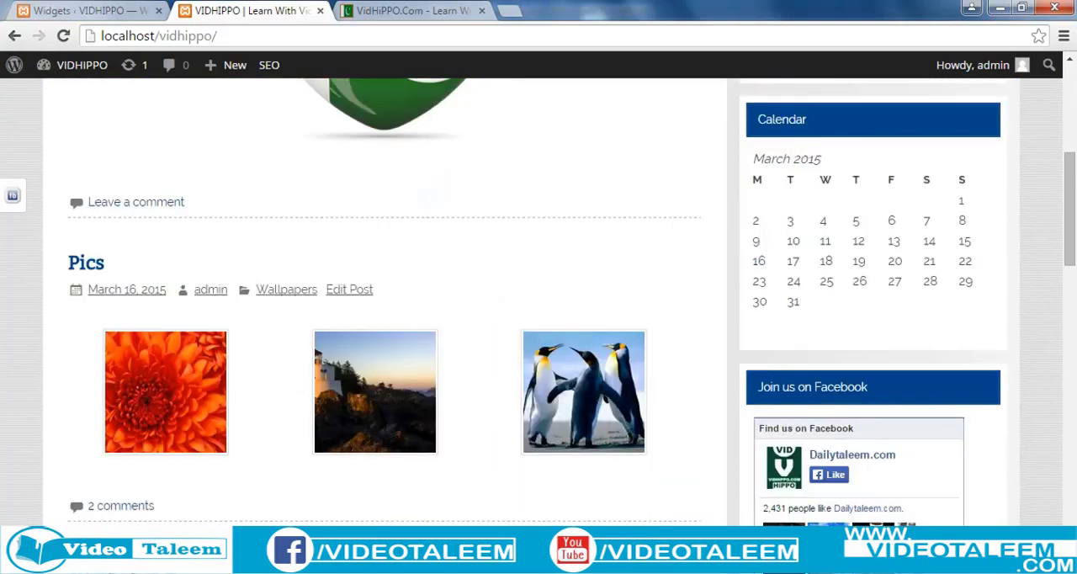
{"action": "scroll", "coordinate": [538, 303], "scroll_direction": "down", "scroll_amount": 4}
Return to the Widgets page and collapse the Category Posts Grid and Recent Posts widgets in the Sidebar.
{"action": "left_click", "coordinate": [116, 14]}
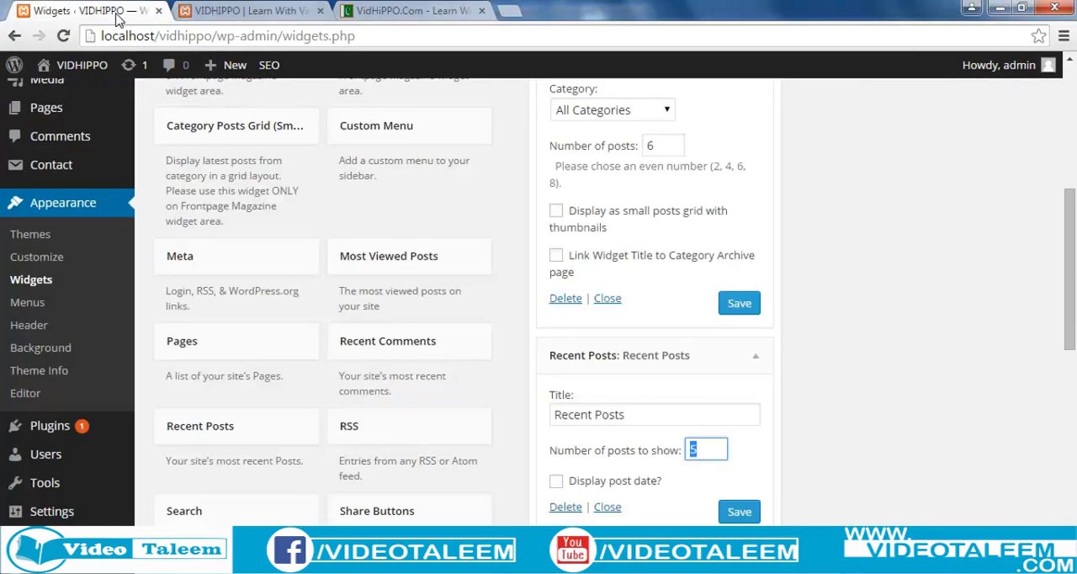
{"action": "scroll", "coordinate": [670, 479], "scroll_direction": "up", "scroll_amount": 3}
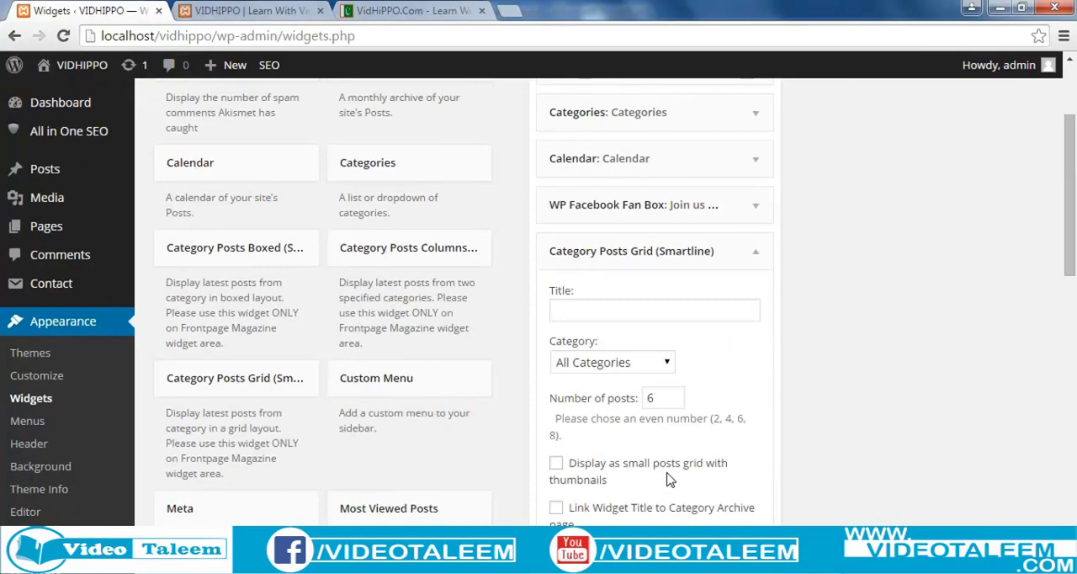
{"action": "left_click", "coordinate": [755, 253]}
{"action": "left_click", "coordinate": [756, 297]}
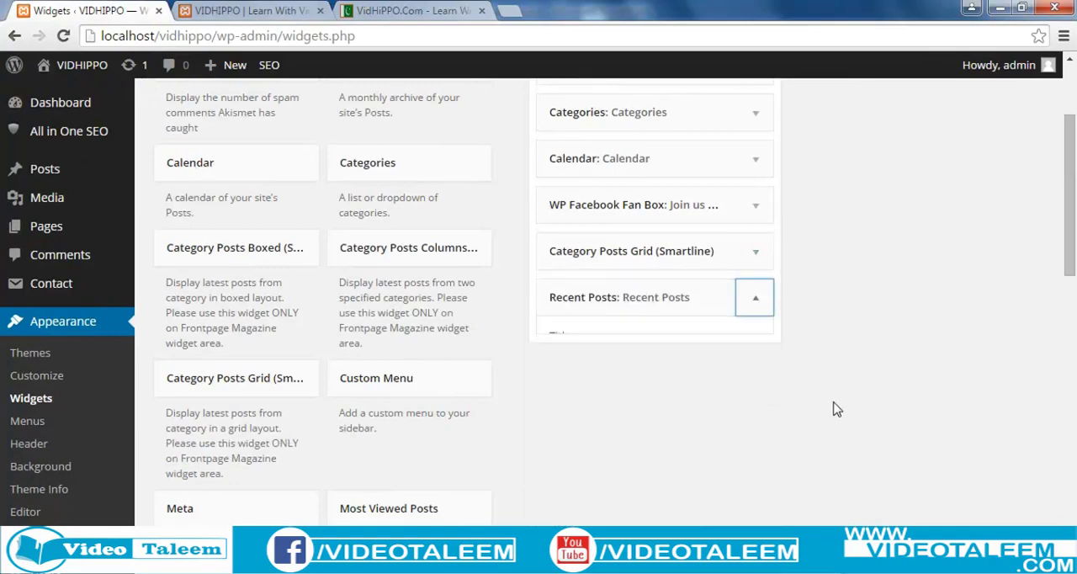
{"action": "scroll", "coordinate": [834, 409], "scroll_direction": "up", "scroll_amount": 2}
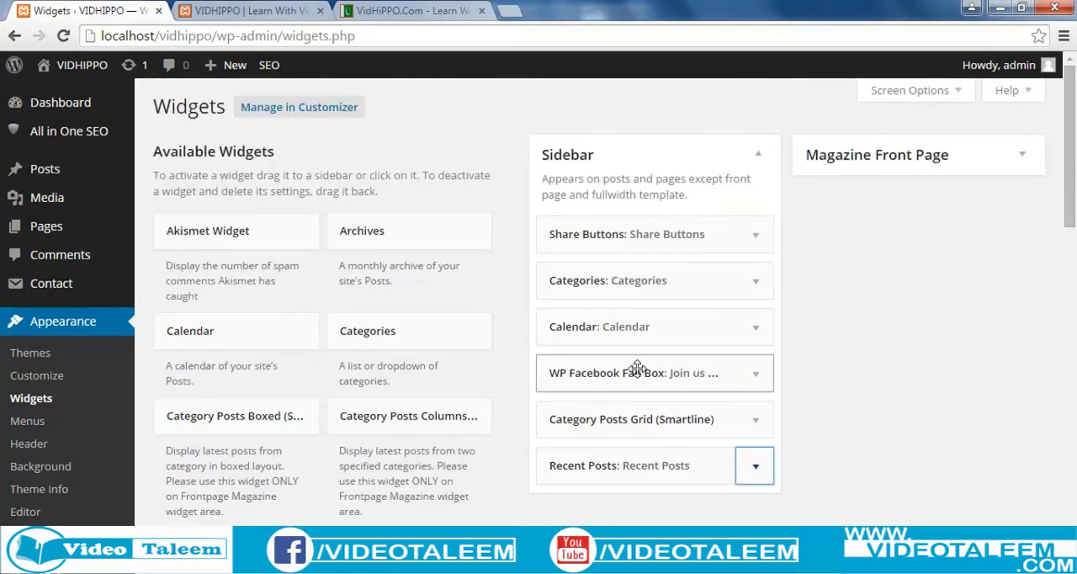
Move the WP Facebook Fan Box widget directly below Share Buttons in the Sidebar and delete the Calendar widget.
{"action": "left_click_drag", "start_coordinate": [649, 373], "coordinate": [642, 283]}
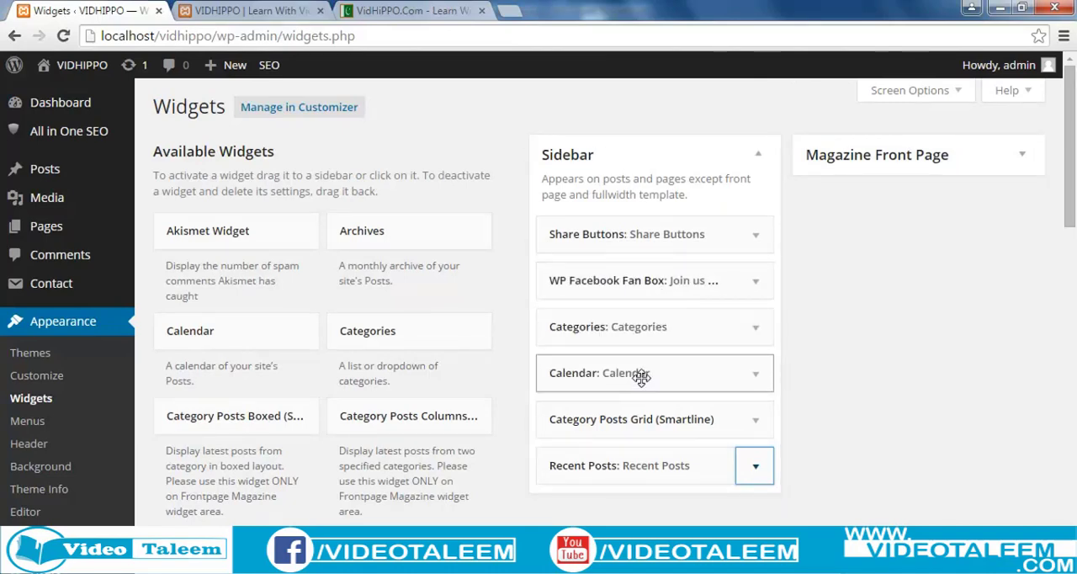
{"action": "left_click", "coordinate": [757, 378]}
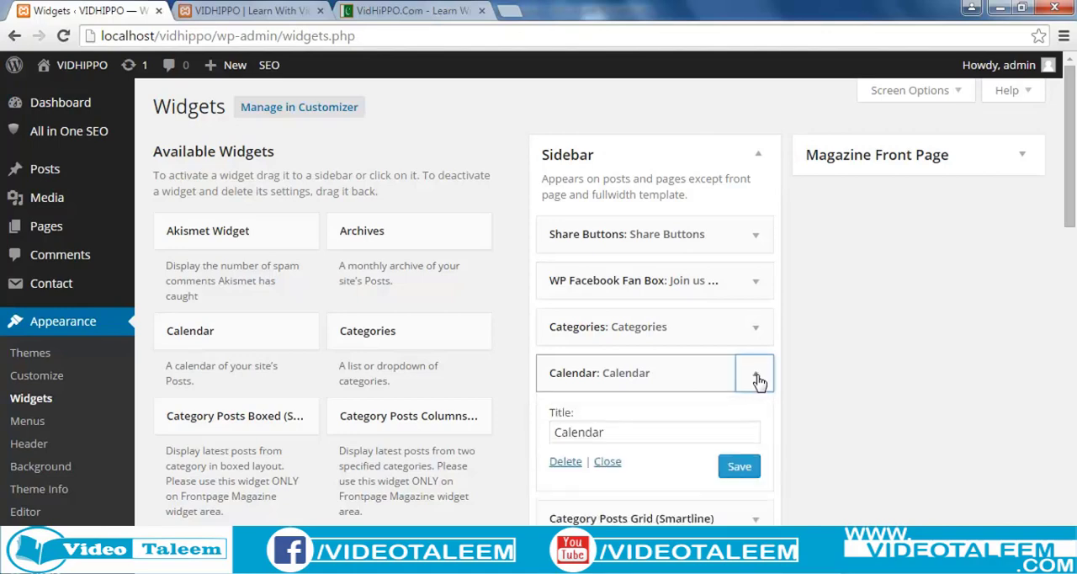
{"action": "left_click", "coordinate": [566, 462]}
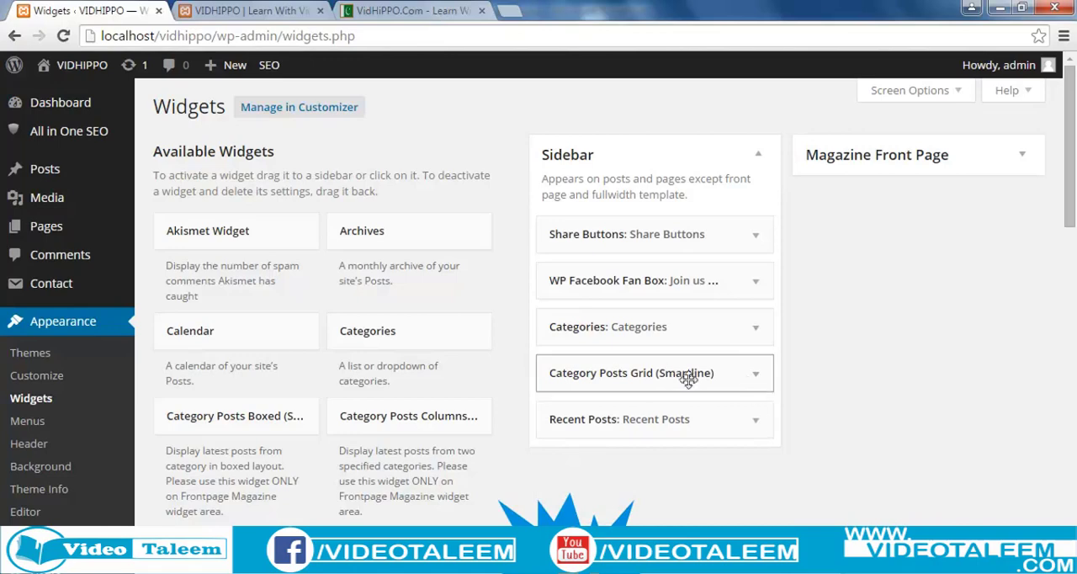
Delete the Category Posts Grid (Smartline) widget from the Sidebar.
{"action": "left_click", "coordinate": [757, 375]}
{"action": "scroll", "coordinate": [697, 505], "scroll_direction": "down", "scroll_amount": 1}
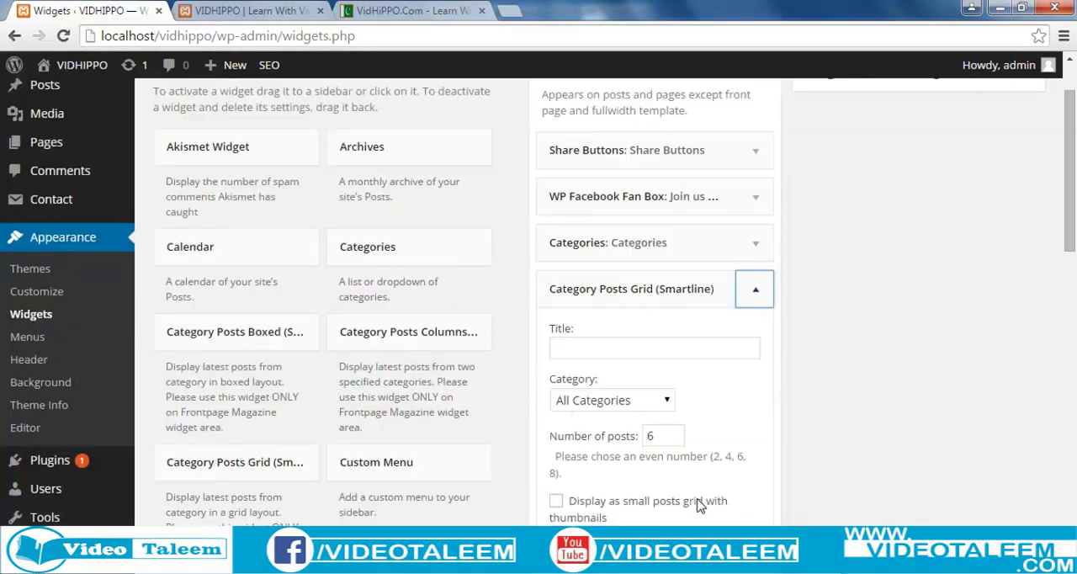
{"action": "left_click", "coordinate": [612, 400]}
{"action": "left_click", "coordinate": [755, 289]}
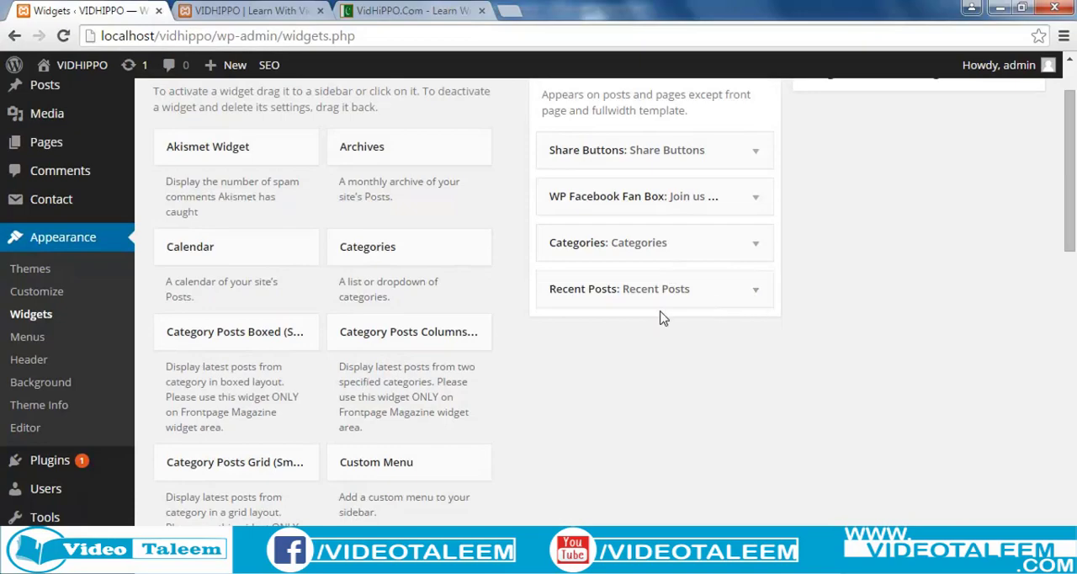
Add the Recent Comments widget to the Sidebar, save it with an empty title and collapse it.
{"action": "scroll", "coordinate": [645, 385], "scroll_direction": "down", "scroll_amount": 3}
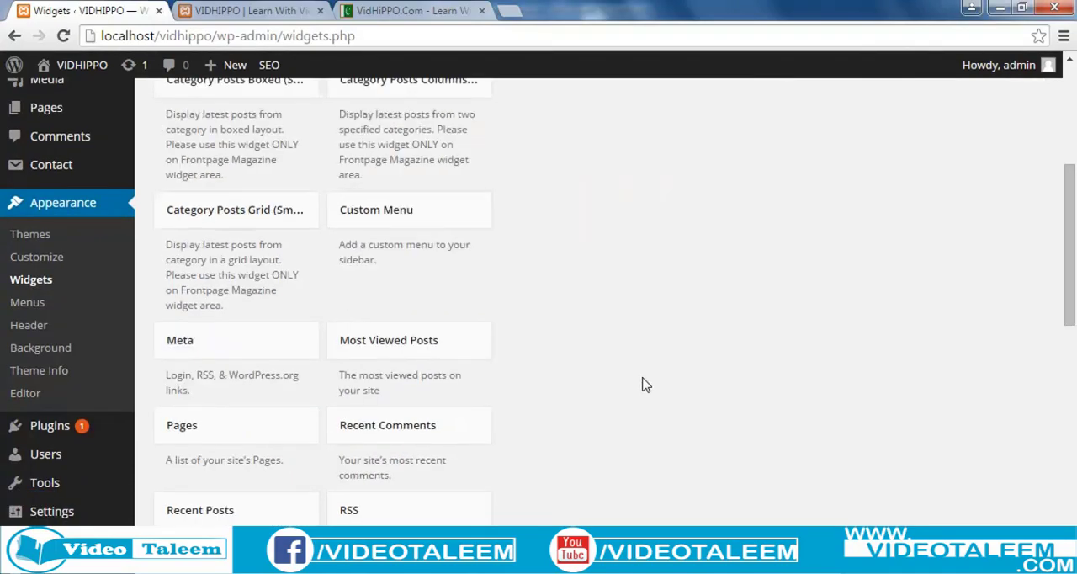
{"action": "scroll", "coordinate": [646, 385], "scroll_direction": "down", "scroll_amount": 1}
{"action": "left_click", "coordinate": [437, 344]}
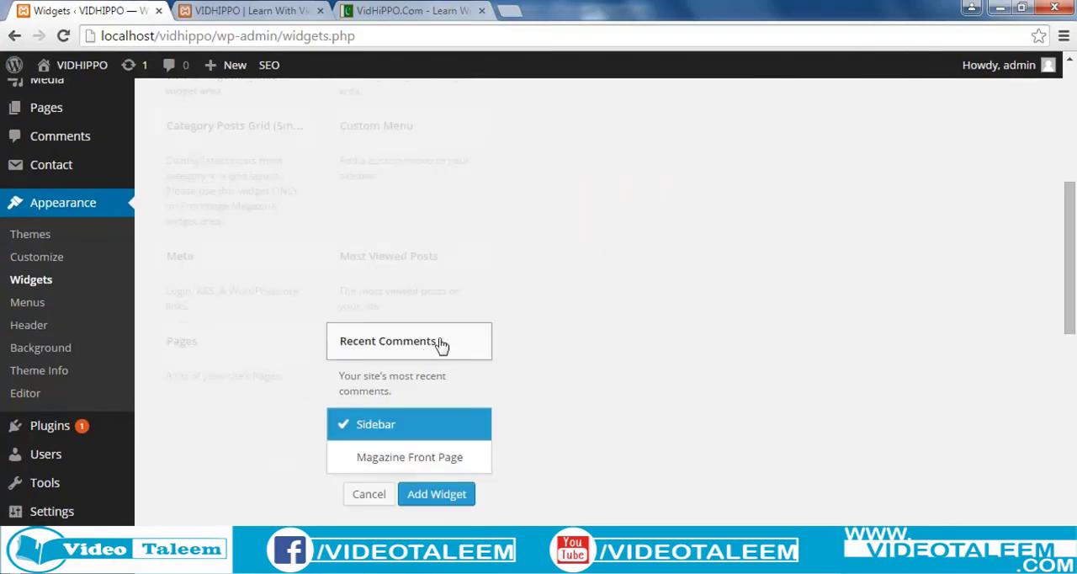
{"action": "left_click", "coordinate": [430, 497]}
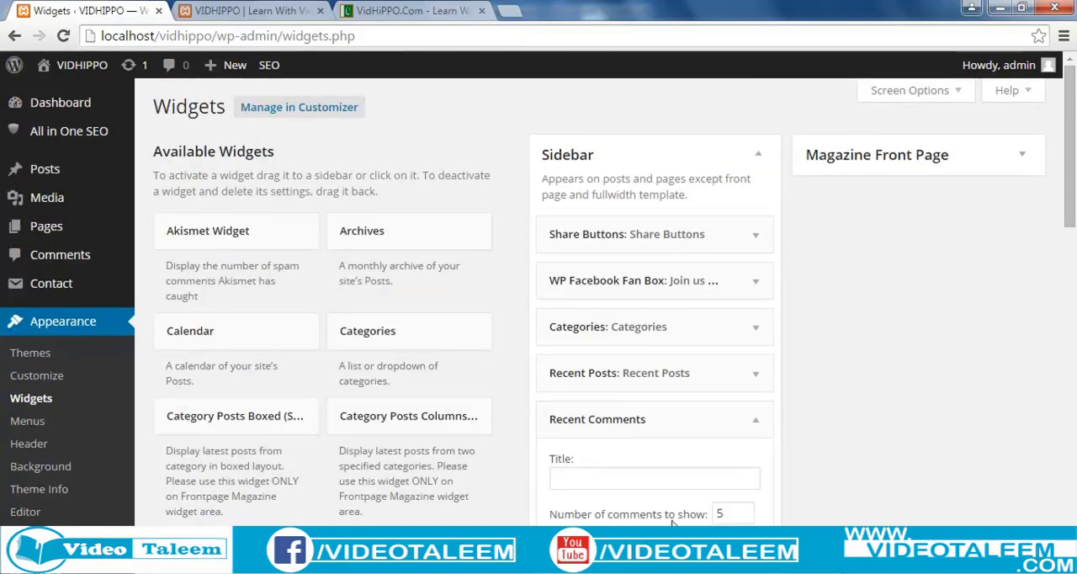
{"action": "left_click", "coordinate": [589, 480]}
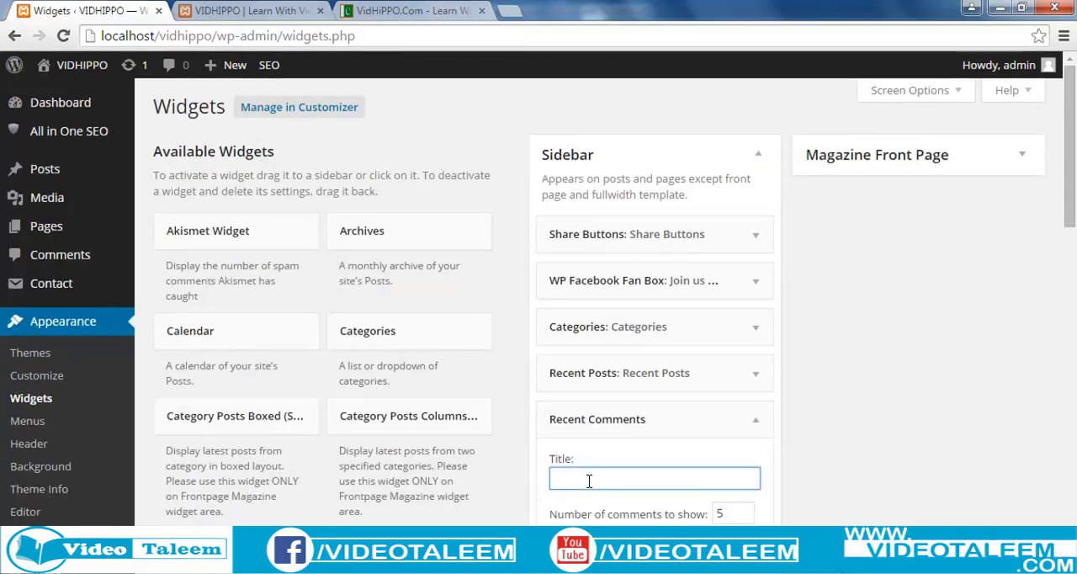
{"action": "left_click", "coordinate": [743, 547]}
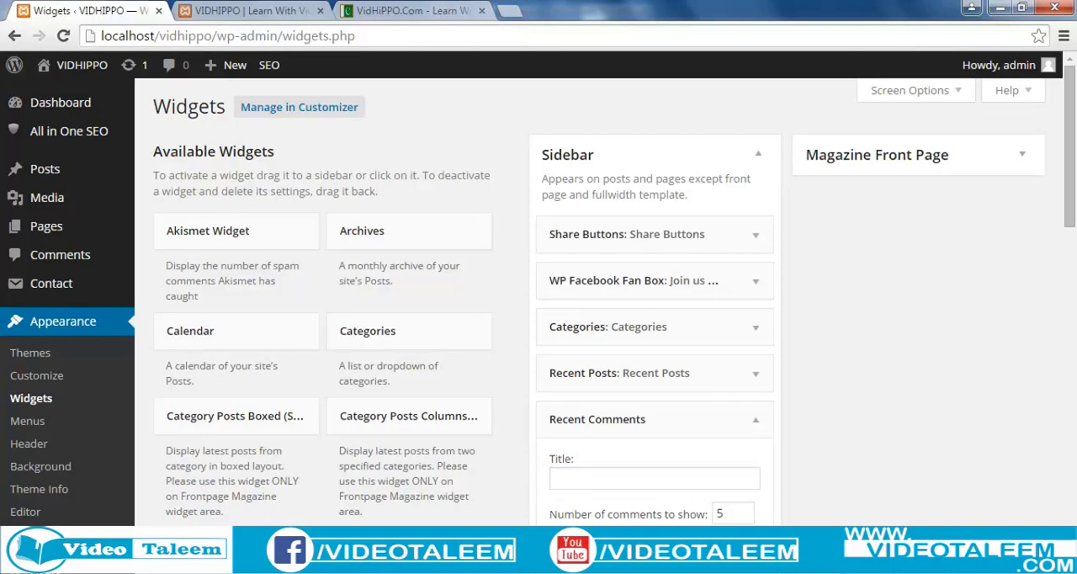
{"action": "left_click", "coordinate": [756, 419]}
Reload the local VIDHIPPO site and check the new sidebar order down to the Recent Comments list.
{"action": "left_click", "coordinate": [244, 11]}
{"action": "left_click", "coordinate": [235, 36]}
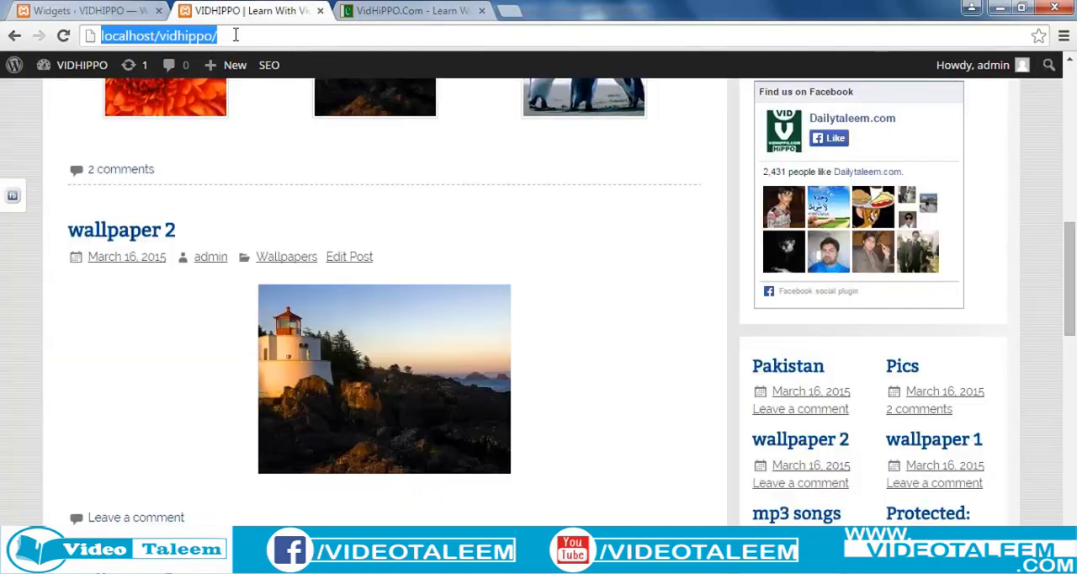
{"action": "key", "text": "Return"}
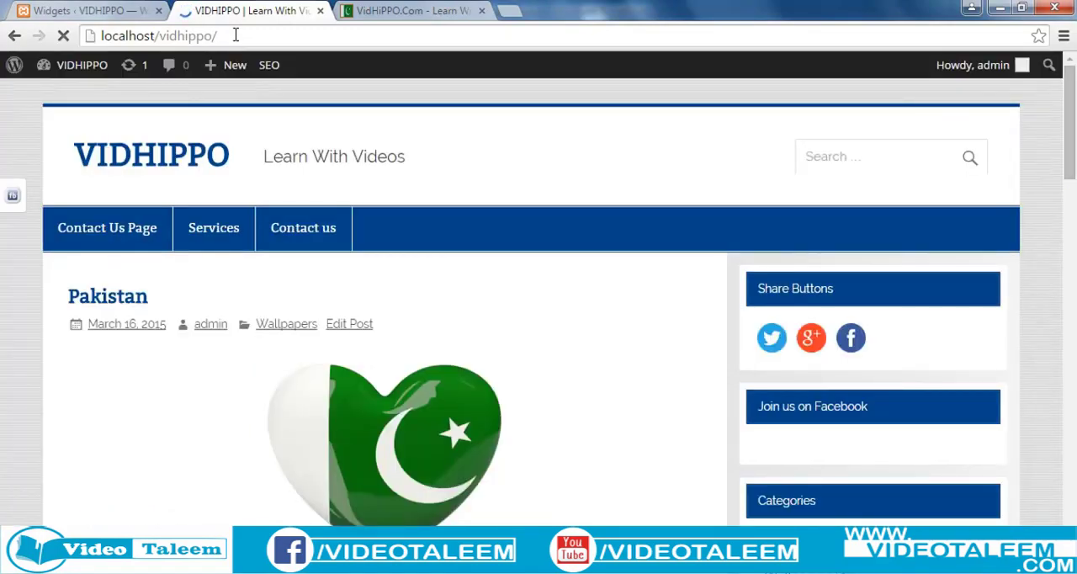
{"action": "scroll", "coordinate": [574, 430], "scroll_direction": "down", "scroll_amount": 1}
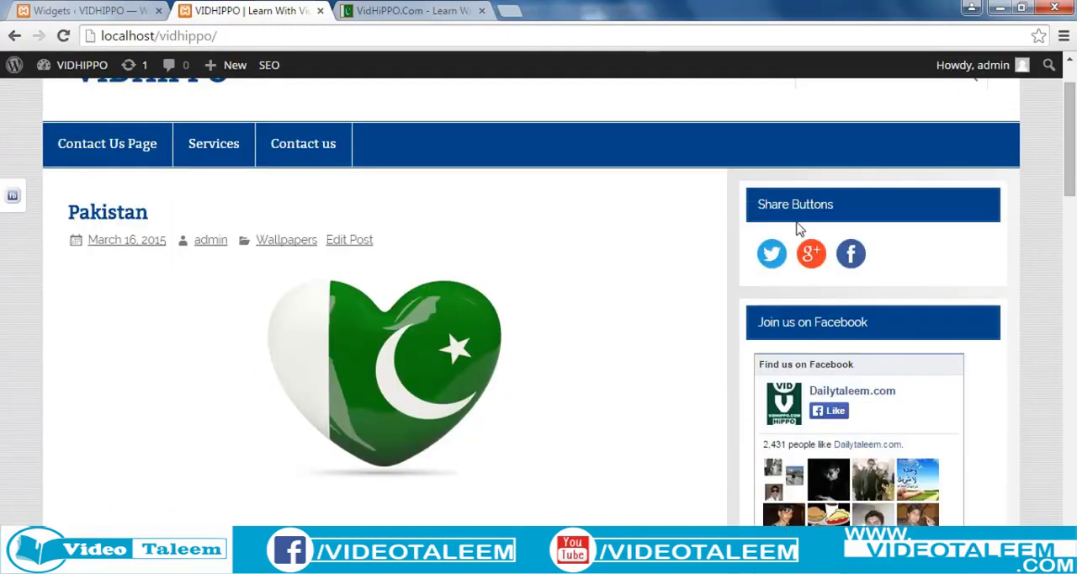
{"action": "scroll", "coordinate": [721, 343], "scroll_direction": "down", "scroll_amount": 1}
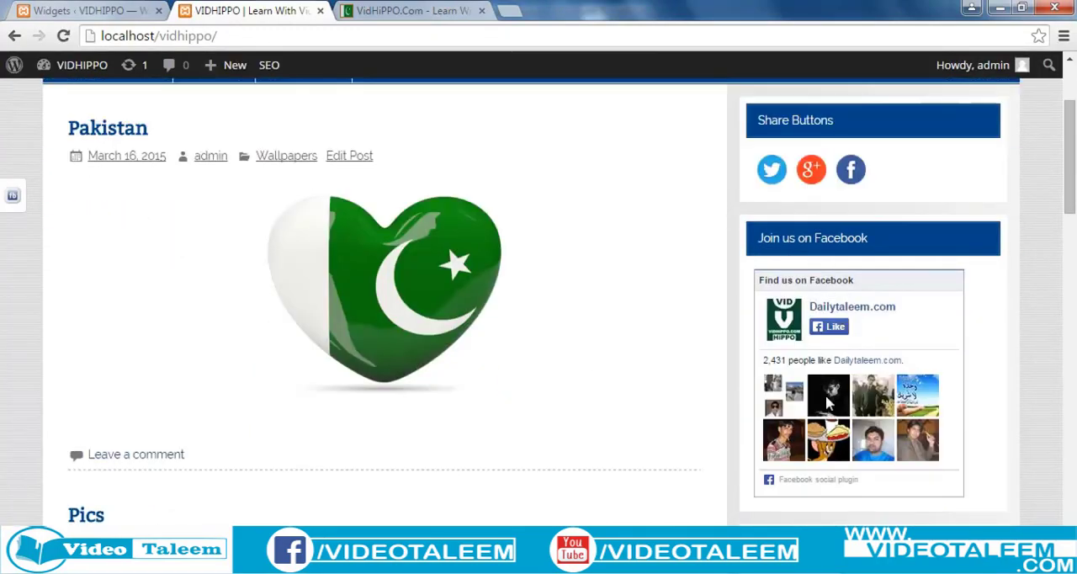
{"action": "scroll", "coordinate": [826, 400], "scroll_direction": "down", "scroll_amount": 3}
{"action": "scroll", "coordinate": [787, 370], "scroll_direction": "down", "scroll_amount": 1}
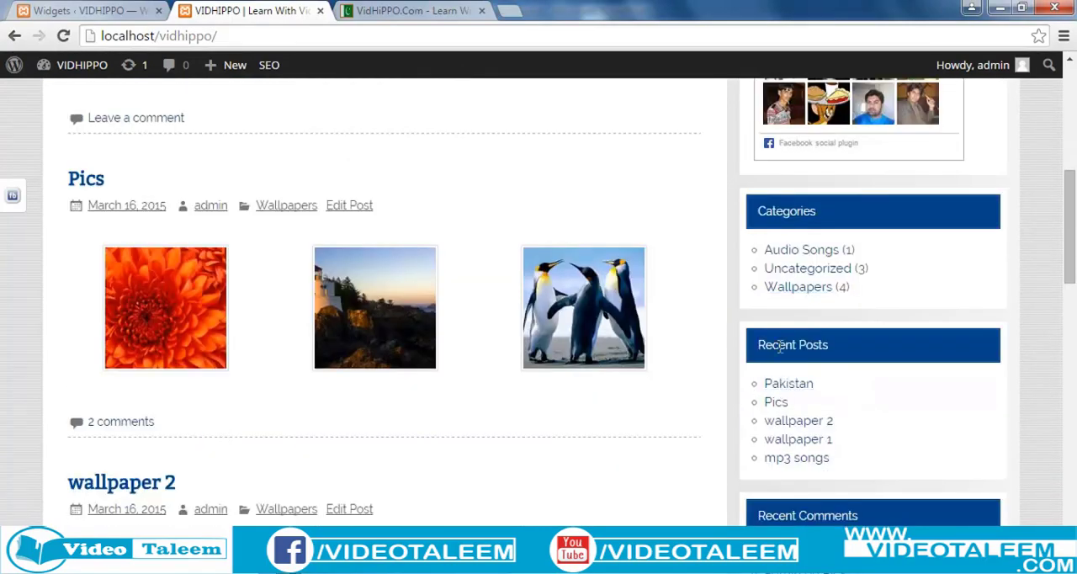
{"action": "scroll", "coordinate": [782, 447], "scroll_direction": "down", "scroll_amount": 1}
{"action": "scroll", "coordinate": [795, 500], "scroll_direction": "down", "scroll_amount": 2}
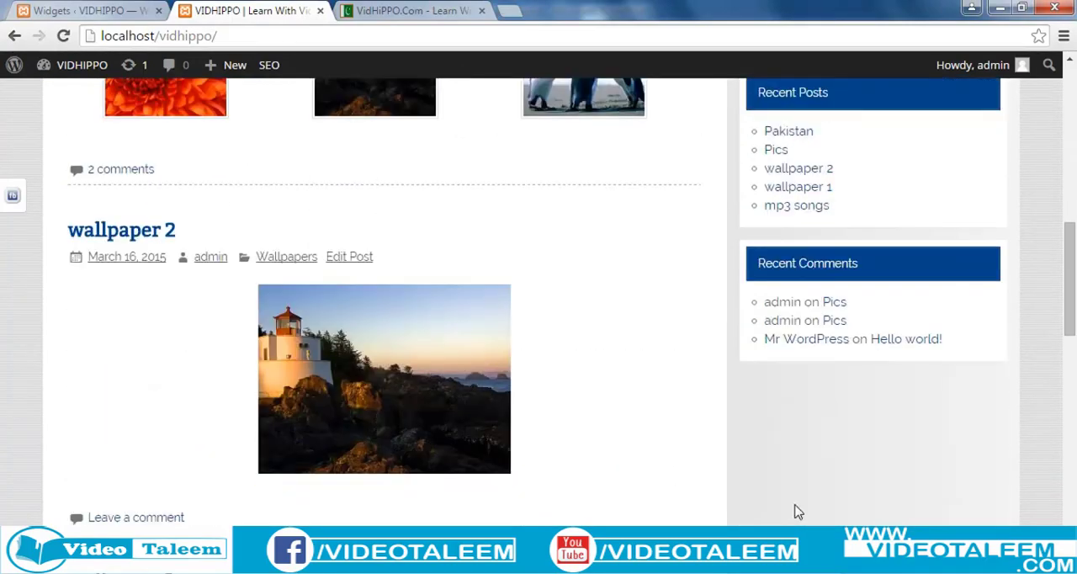
{"action": "scroll", "coordinate": [802, 446], "scroll_direction": "down", "scroll_amount": 2}
{"action": "scroll", "coordinate": [802, 450], "scroll_direction": "up", "scroll_amount": 10}
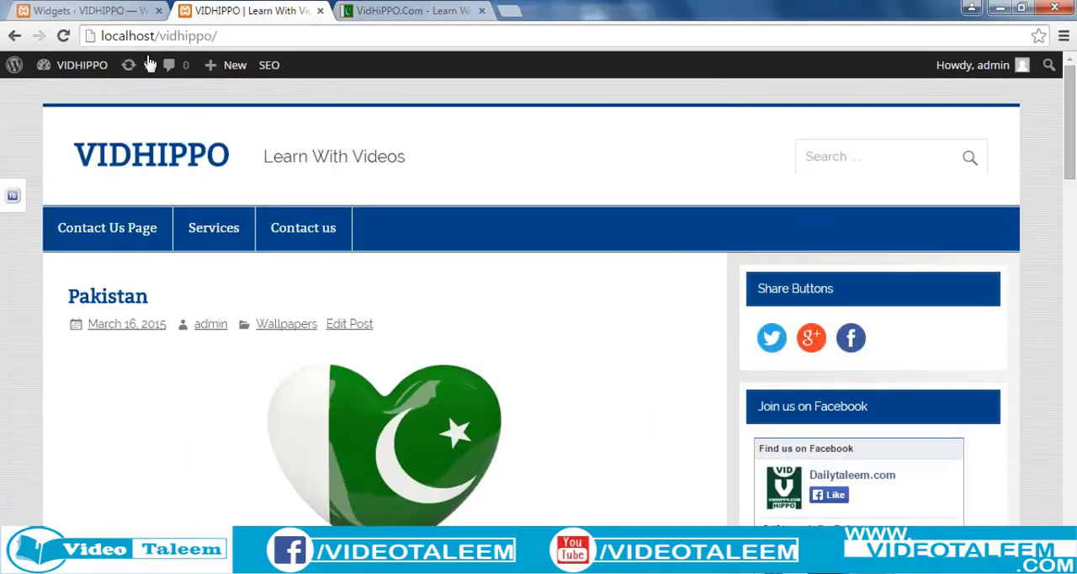
Return to the Widgets page and look through the available widgets and the Inactive Sidebar section.
{"action": "left_click", "coordinate": [103, 16]}
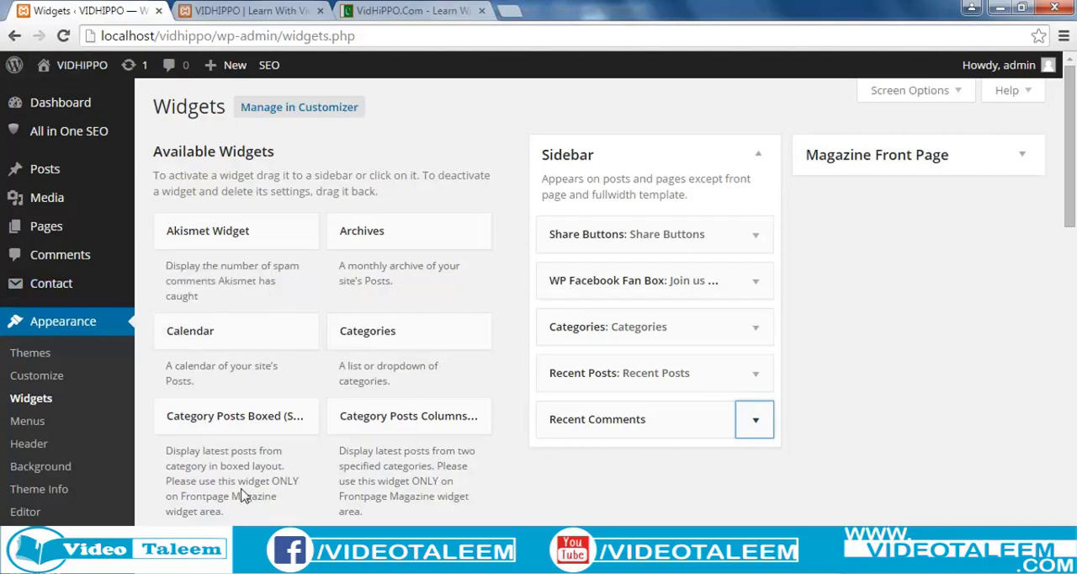
{"action": "scroll", "coordinate": [231, 450], "scroll_direction": "down", "scroll_amount": 5}
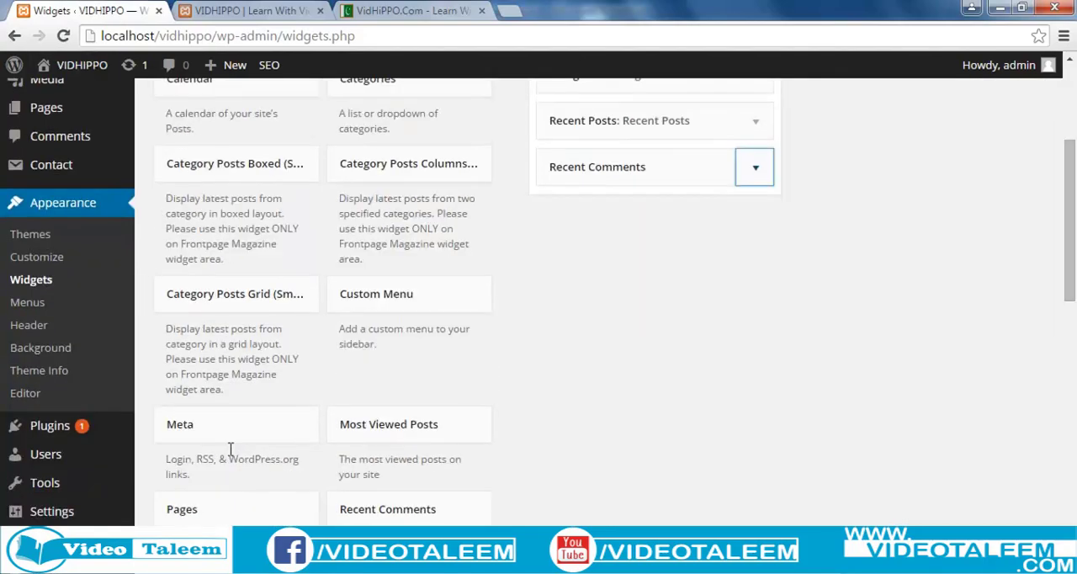
{"action": "scroll", "coordinate": [469, 434], "scroll_direction": "down", "scroll_amount": 1}
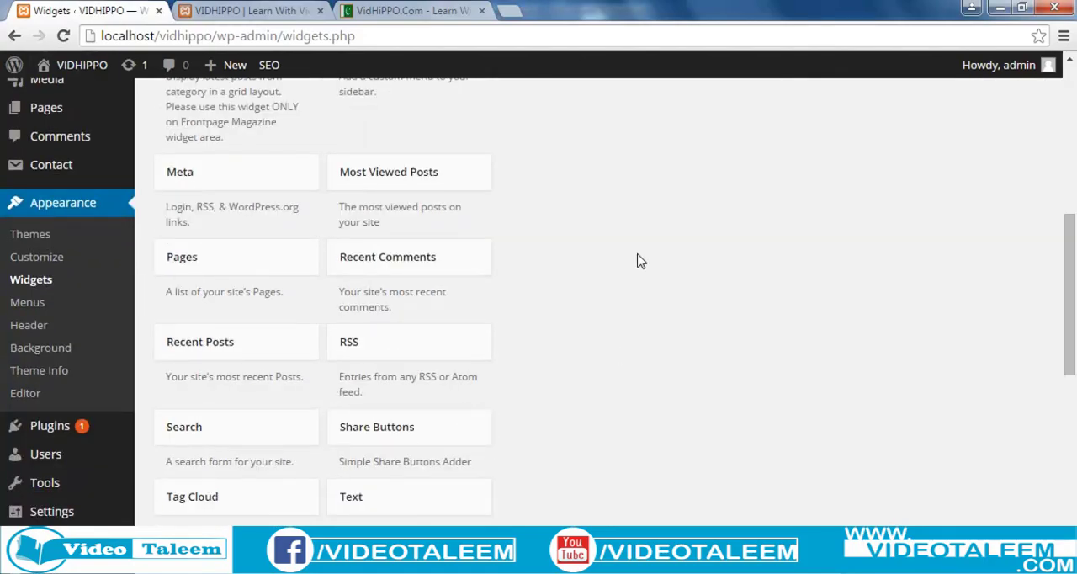
{"action": "scroll", "coordinate": [650, 249], "scroll_direction": "down", "scroll_amount": 1}
{"action": "scroll", "coordinate": [650, 249], "scroll_direction": "down", "scroll_amount": 3}
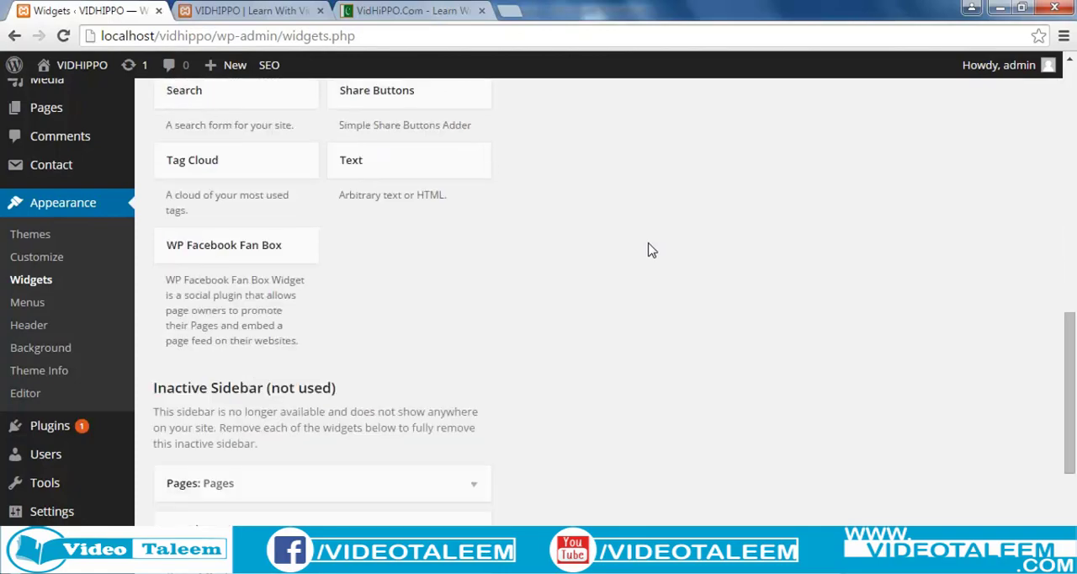
{"action": "scroll", "coordinate": [651, 249], "scroll_direction": "down", "scroll_amount": 3}
{"action": "scroll", "coordinate": [651, 249], "scroll_direction": "up", "scroll_amount": 4}
{"action": "scroll", "coordinate": [650, 249], "scroll_direction": "down", "scroll_amount": 4}
{"action": "scroll", "coordinate": [651, 249], "scroll_direction": "up", "scroll_amount": 6}
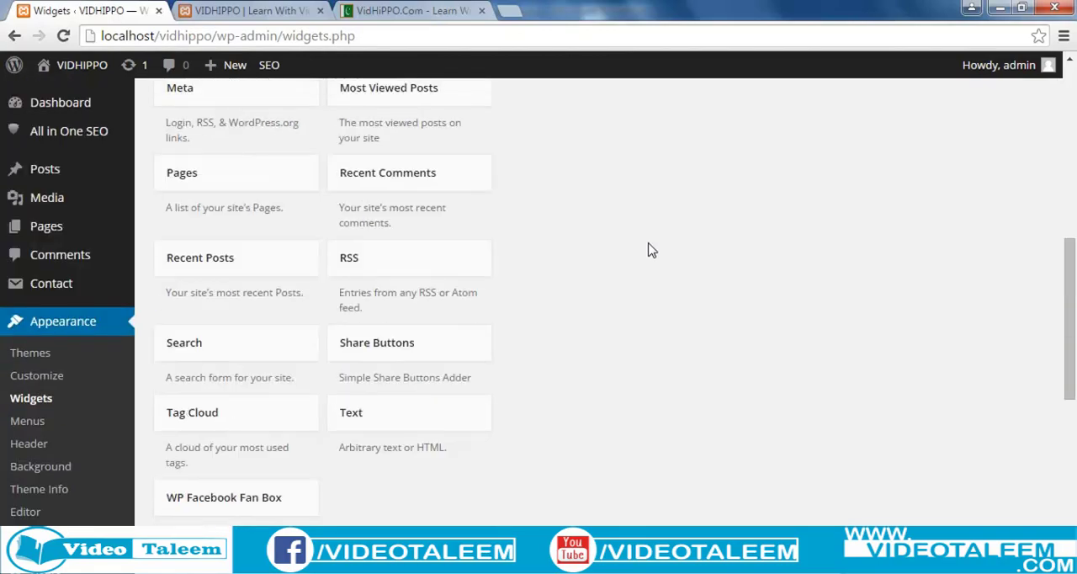
{"action": "scroll", "coordinate": [650, 249], "scroll_direction": "up", "scroll_amount": 8}
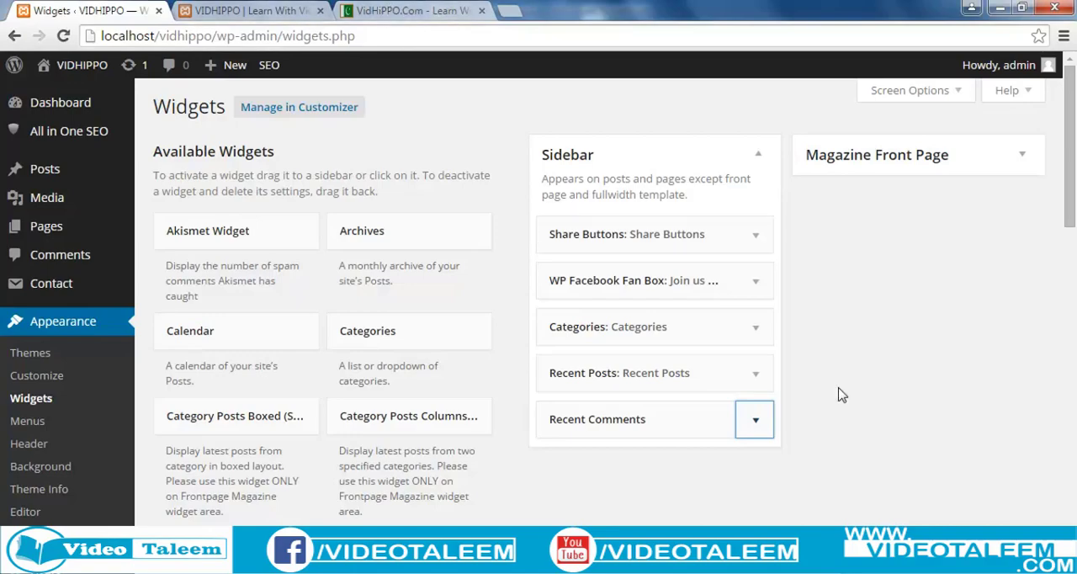
{"action": "scroll", "coordinate": [829, 410], "scroll_direction": "down", "scroll_amount": 2}
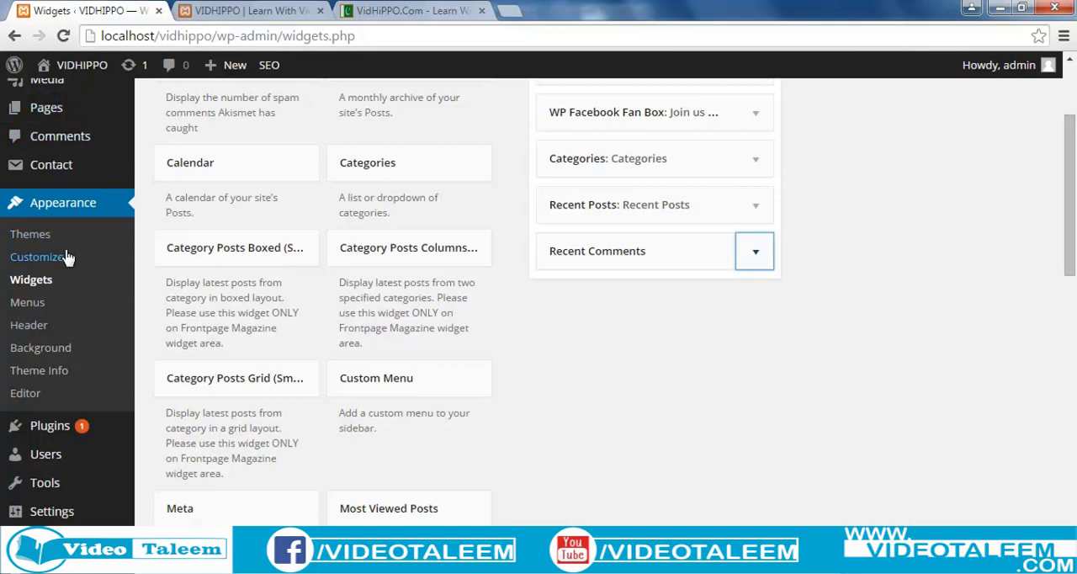
Switch to the local VIDHIPPO site and review its full sidebar down to Recent Comments and back up.
{"action": "mouse_move", "coordinate": [266, 64]}
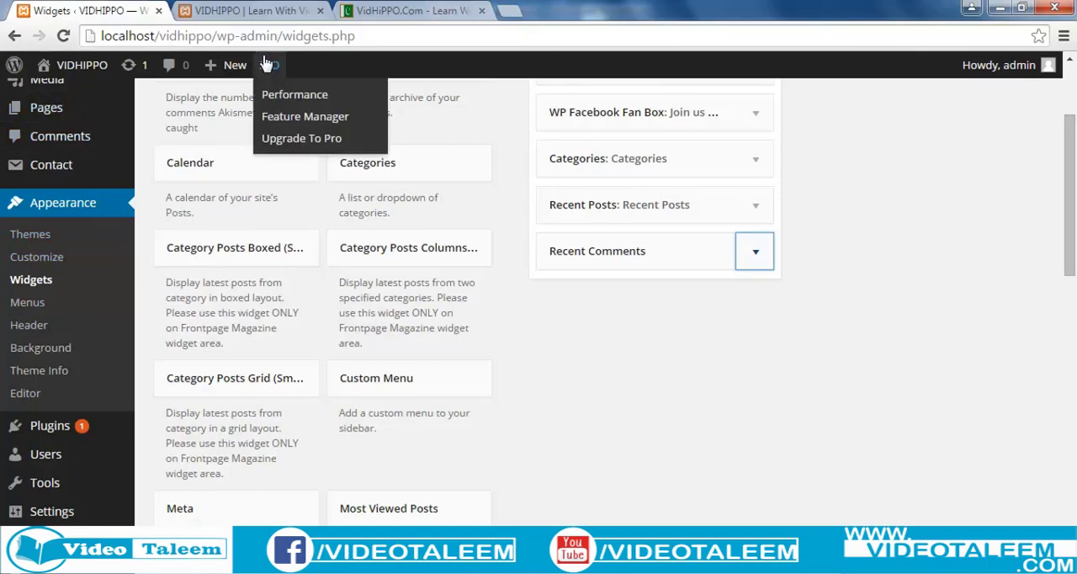
{"action": "left_click", "coordinate": [255, 10]}
{"action": "scroll", "coordinate": [579, 418], "scroll_direction": "down", "scroll_amount": 3}
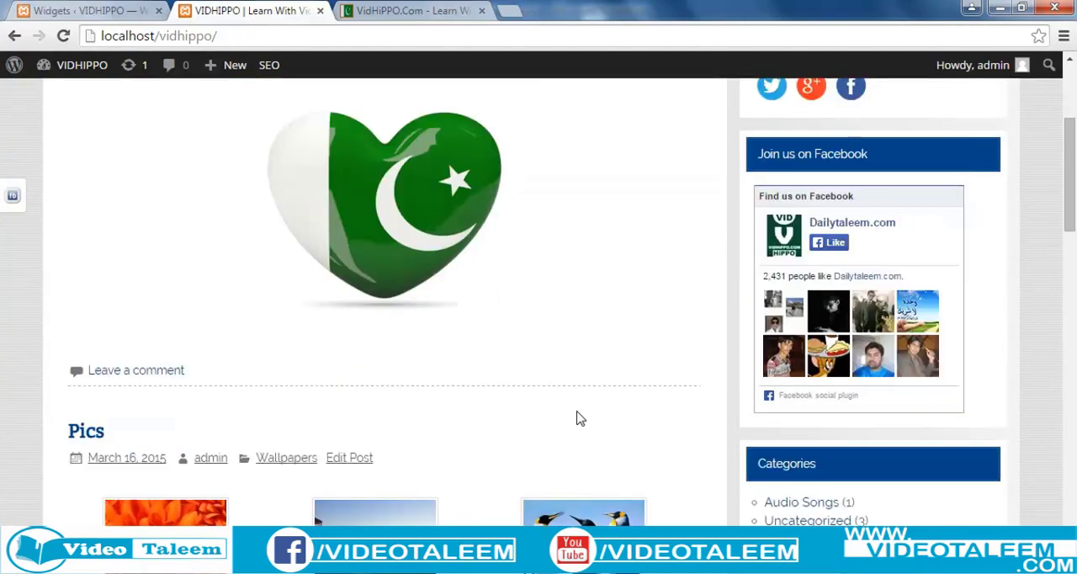
{"action": "scroll", "coordinate": [578, 418], "scroll_direction": "down", "scroll_amount": 4}
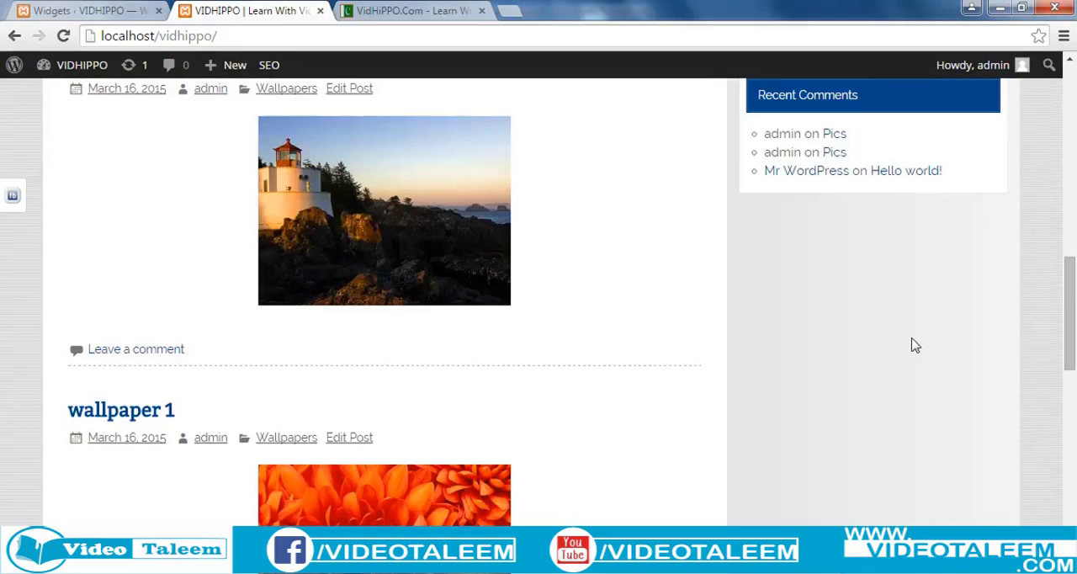
{"action": "scroll", "coordinate": [848, 373], "scroll_direction": "up", "scroll_amount": 4}
{"action": "scroll", "coordinate": [454, 424], "scroll_direction": "up", "scroll_amount": 2}
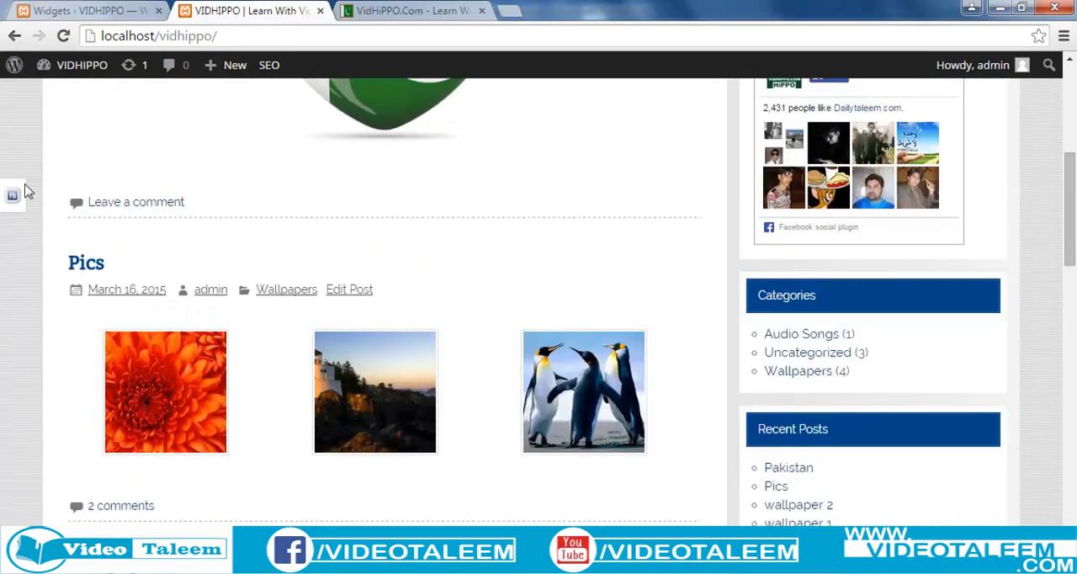
{"action": "scroll", "coordinate": [677, 433], "scroll_direction": "up", "scroll_amount": 4}
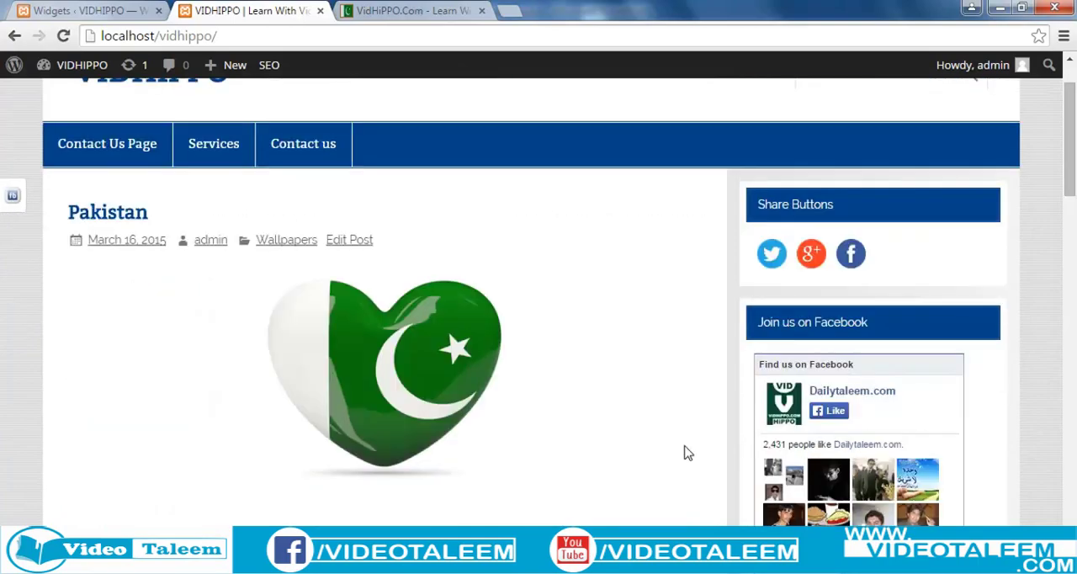
{"action": "scroll", "coordinate": [688, 452], "scroll_direction": "up", "scroll_amount": 1}
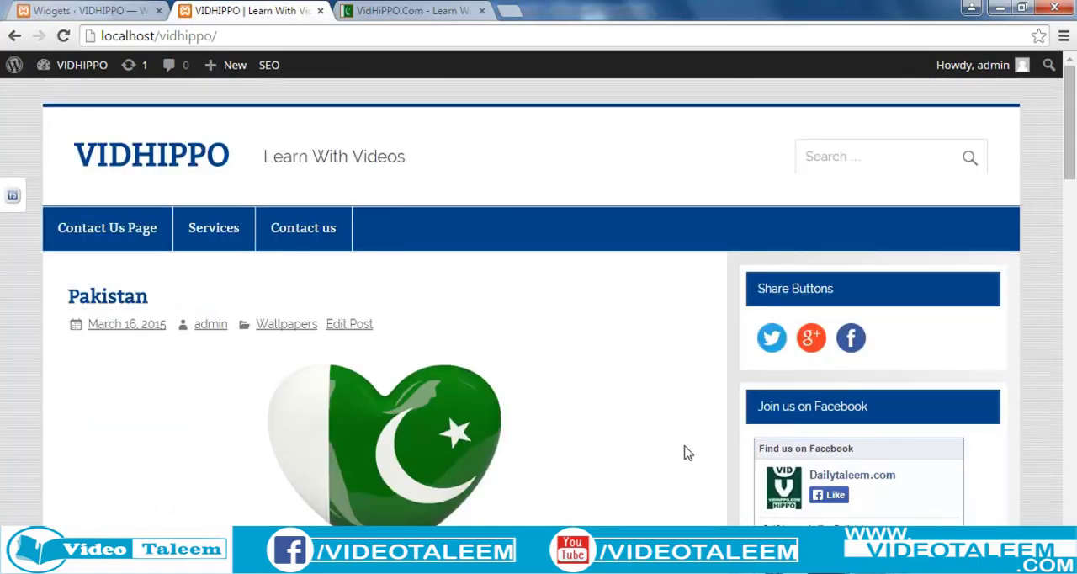
View the Sidebar widget list on the Widgets page, then examine the Facebook box and Categories on the VIDHIPPO site.
{"action": "left_click", "coordinate": [53, 11]}
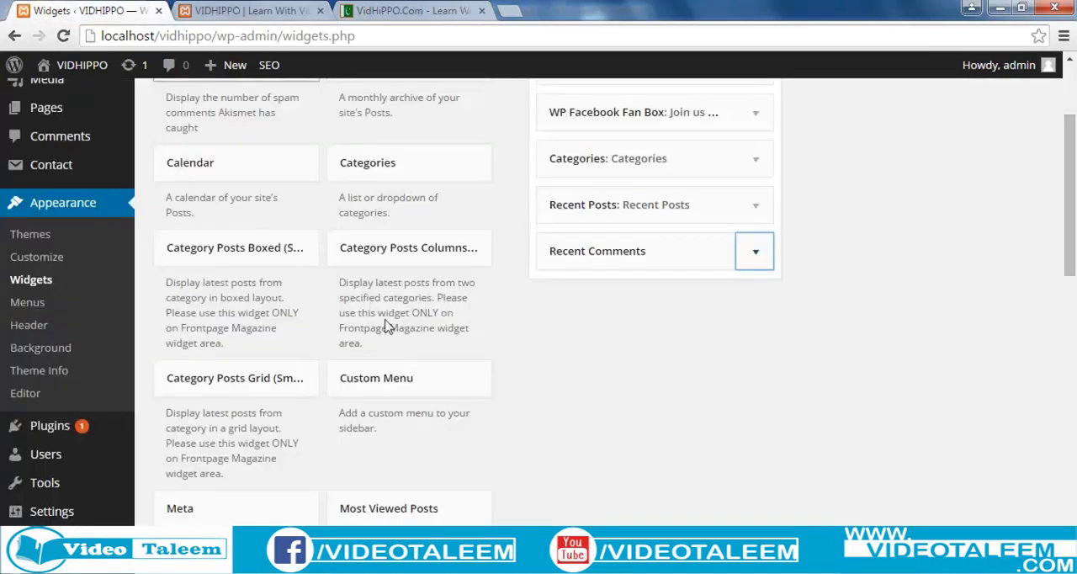
{"action": "scroll", "coordinate": [464, 250], "scroll_direction": "up", "scroll_amount": 3}
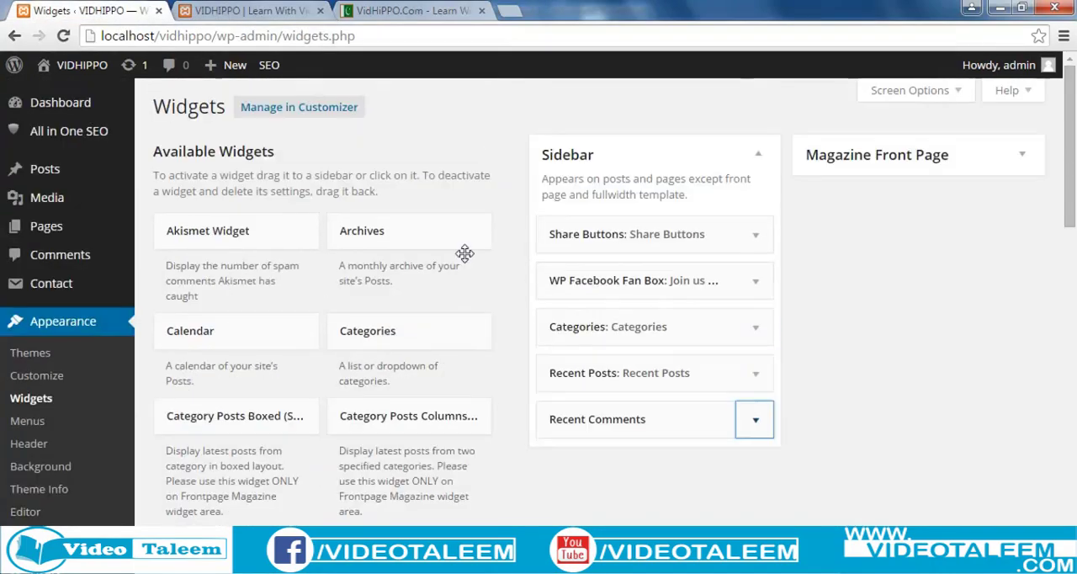
{"action": "left_click", "coordinate": [252, 11]}
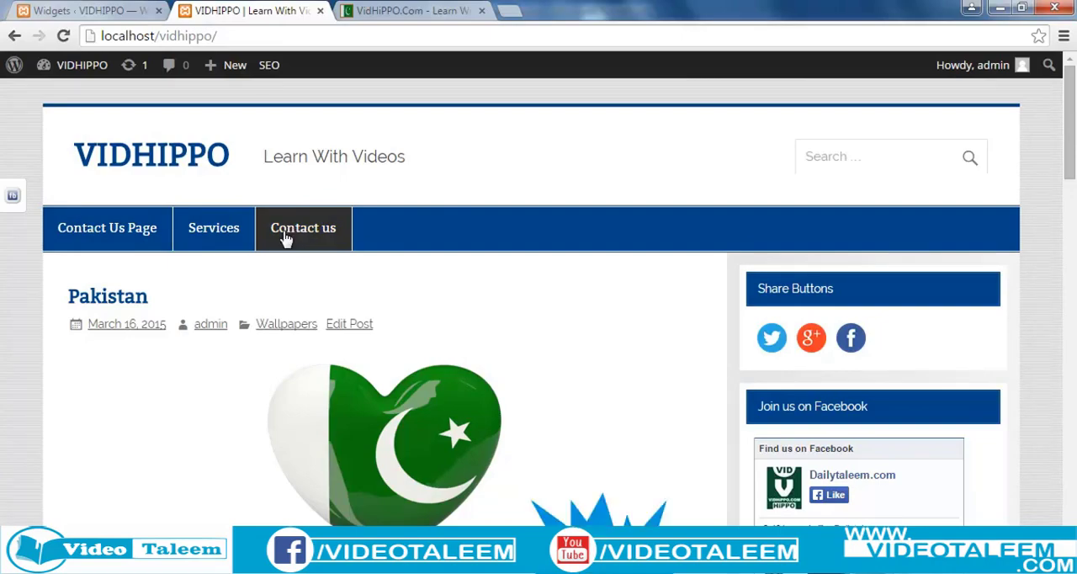
{"action": "scroll", "coordinate": [290, 236], "scroll_direction": "down", "scroll_amount": 2}
{"action": "scroll", "coordinate": [528, 407], "scroll_direction": "down", "scroll_amount": 2}
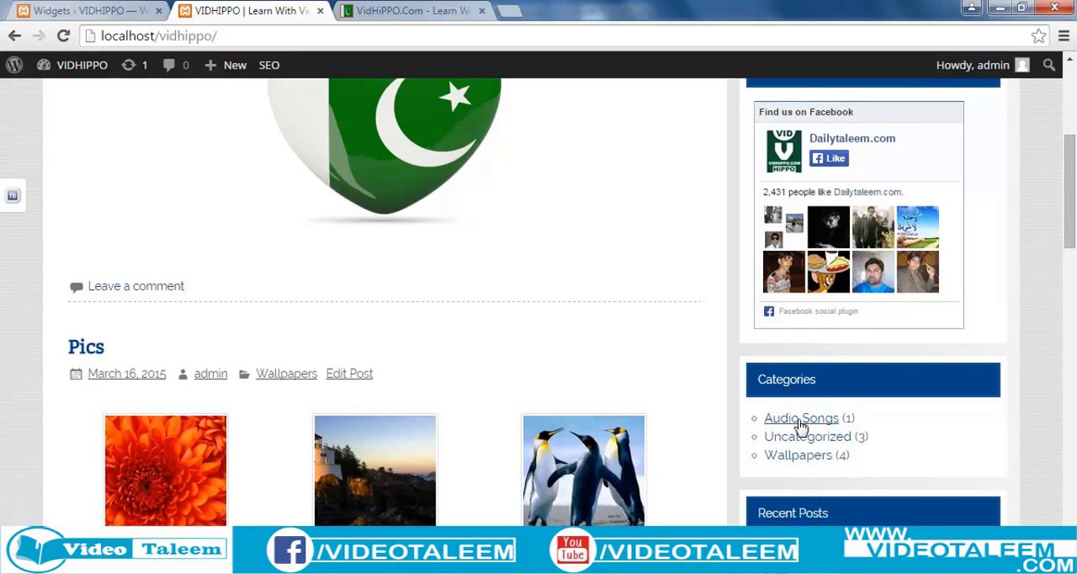
{"action": "scroll", "coordinate": [801, 428], "scroll_direction": "up", "scroll_amount": 1}
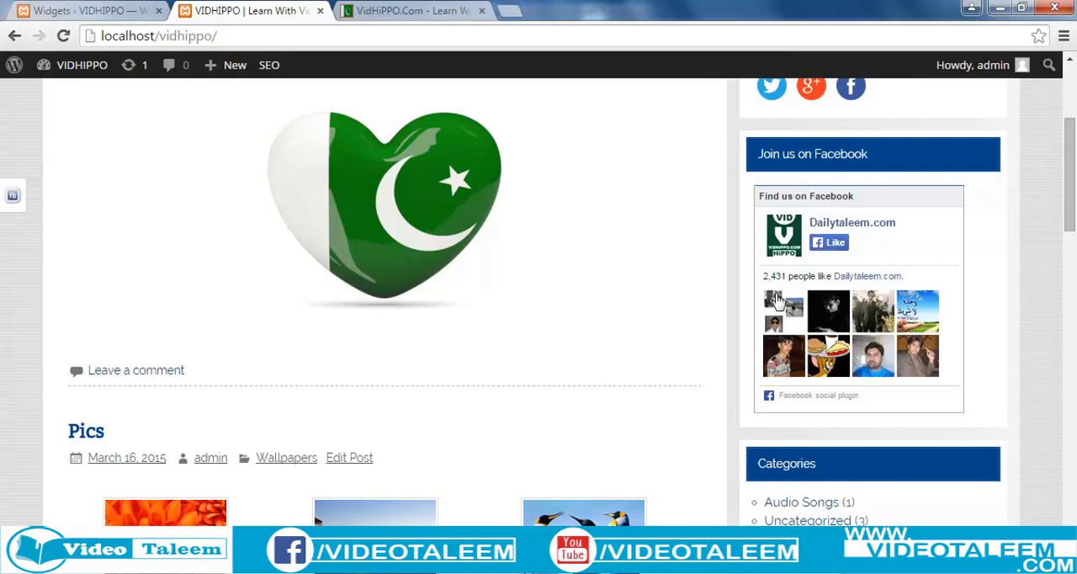
Review the VIDHIPPO home page from its header down through the posts, alongside the finished sidebar.
{"action": "scroll", "coordinate": [648, 387], "scroll_direction": "down", "scroll_amount": 3}
{"action": "scroll", "coordinate": [648, 387], "scroll_direction": "up", "scroll_amount": 7}
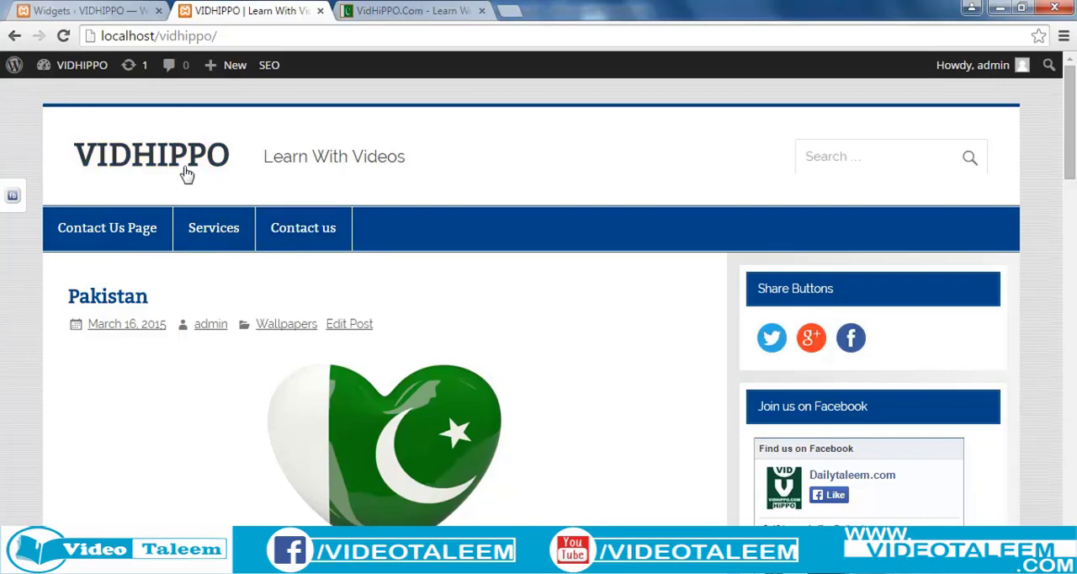
{"action": "scroll", "coordinate": [269, 386], "scroll_direction": "down", "scroll_amount": 9}
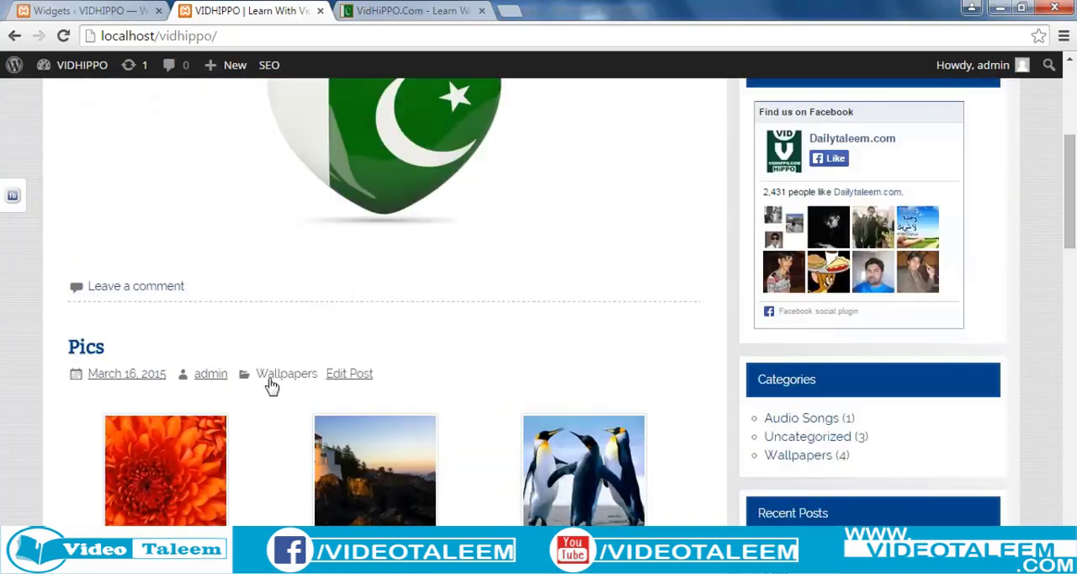
{"action": "scroll", "coordinate": [269, 385], "scroll_direction": "down", "scroll_amount": 15}
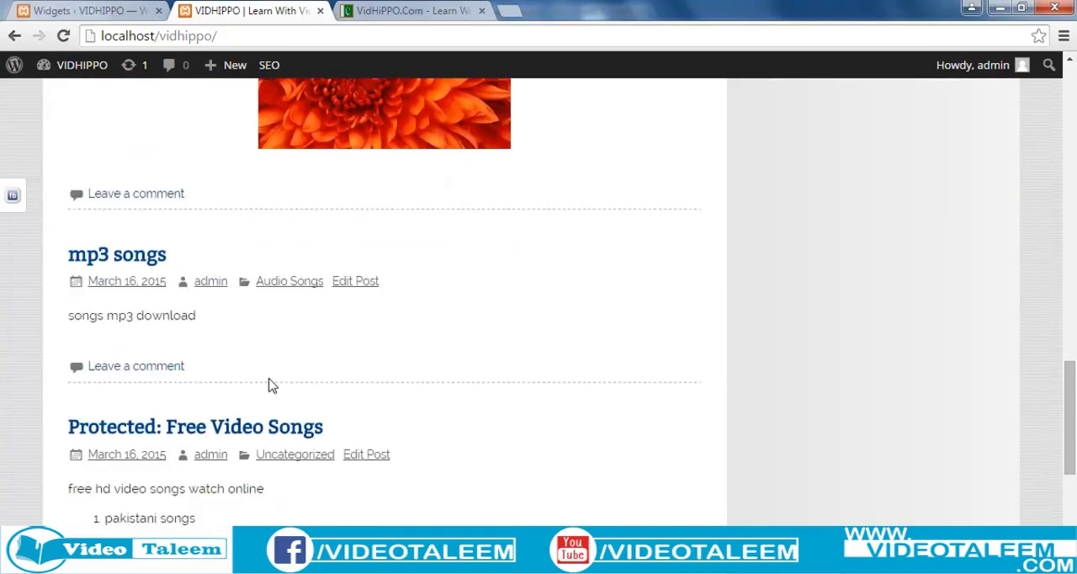
{"action": "scroll", "coordinate": [270, 385], "scroll_direction": "up", "scroll_amount": 7}
{"action": "scroll", "coordinate": [270, 385], "scroll_direction": "up", "scroll_amount": 10}
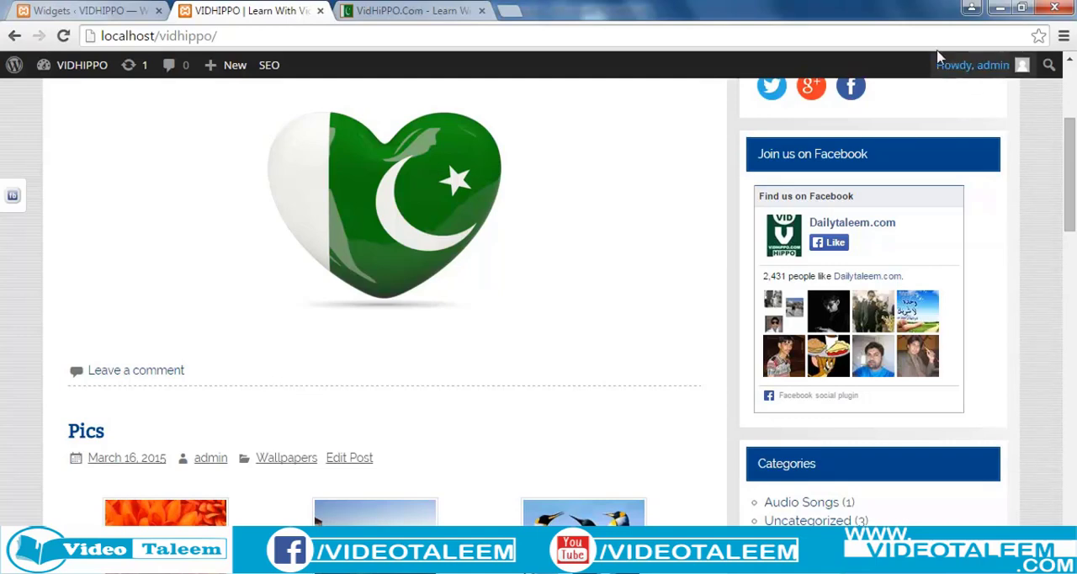
Shrink the browser window to phone width and examine how the VIDHIPPO posts and sidebar adapt.
{"action": "left_click", "coordinate": [1022, 10]}
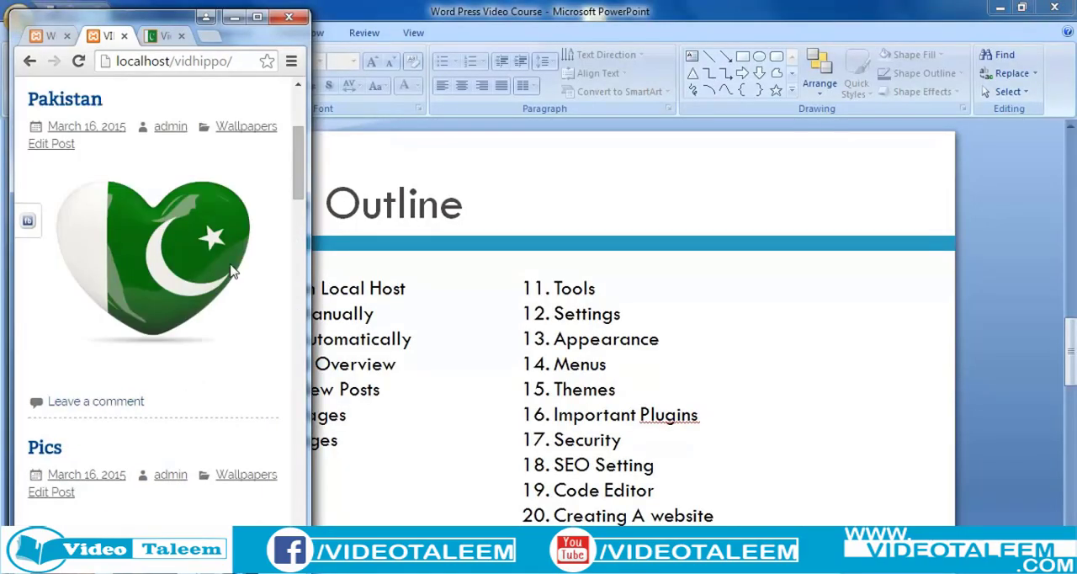
{"action": "left_click_drag", "start_coordinate": [309, 176], "coordinate": [303, 177]}
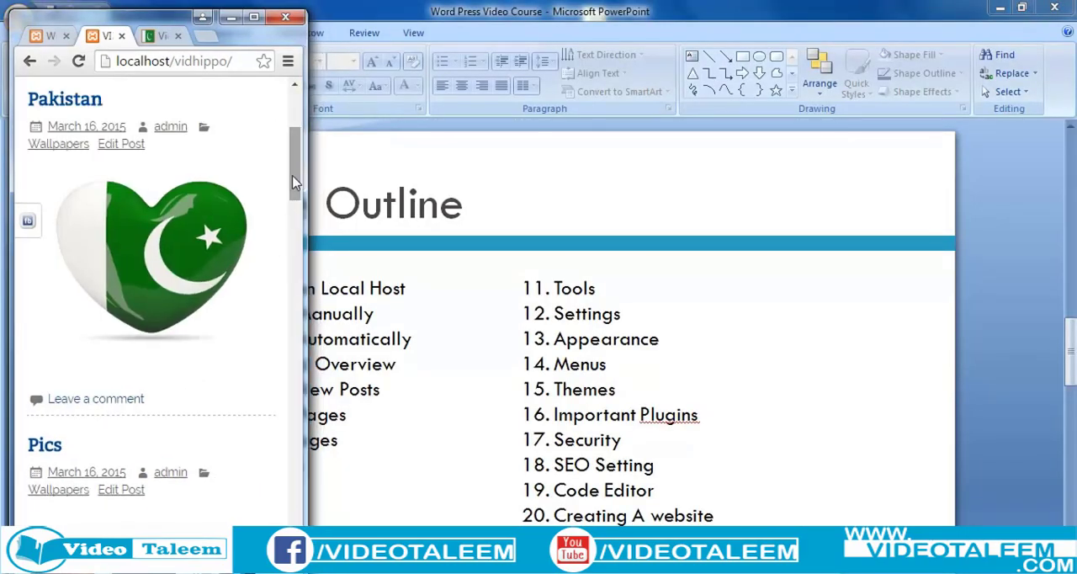
{"action": "scroll", "coordinate": [272, 300], "scroll_direction": "down", "scroll_amount": 12}
{"action": "scroll", "coordinate": [272, 376], "scroll_direction": "down", "scroll_amount": 15}
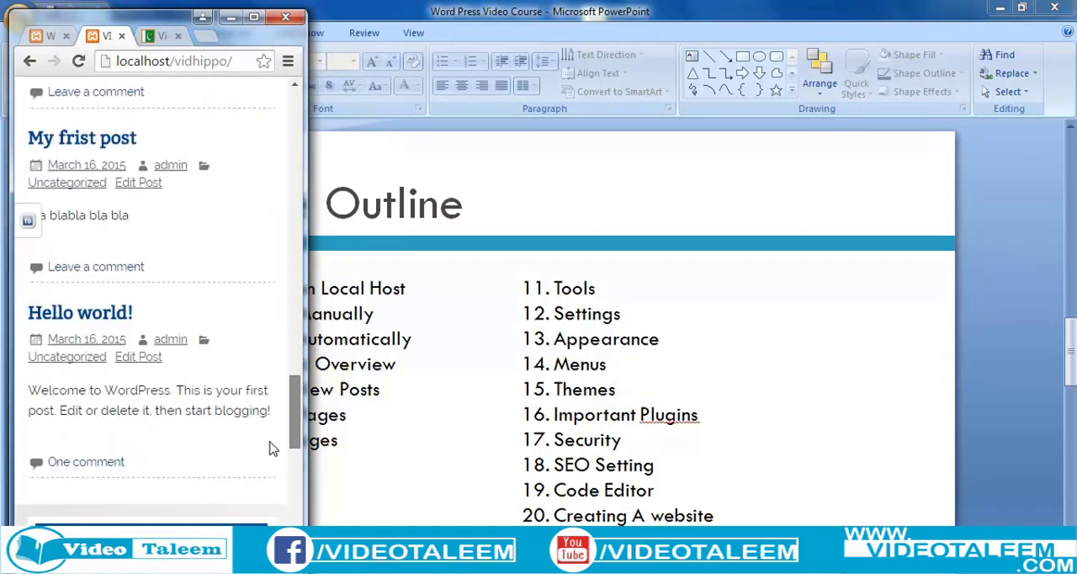
{"action": "scroll", "coordinate": [286, 263], "scroll_direction": "up", "scroll_amount": 15}
Widen and maximize the browser window, and review the full-width home page from its header to the Hello world! post.
{"action": "left_click_drag", "start_coordinate": [287, 257], "coordinate": [839, 328]}
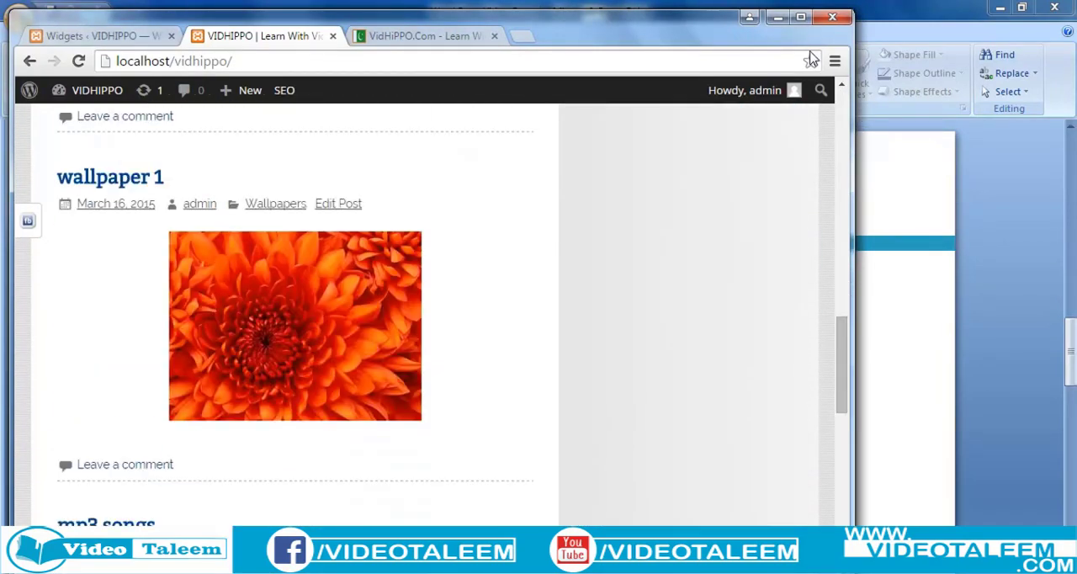
{"action": "left_click", "coordinate": [801, 17]}
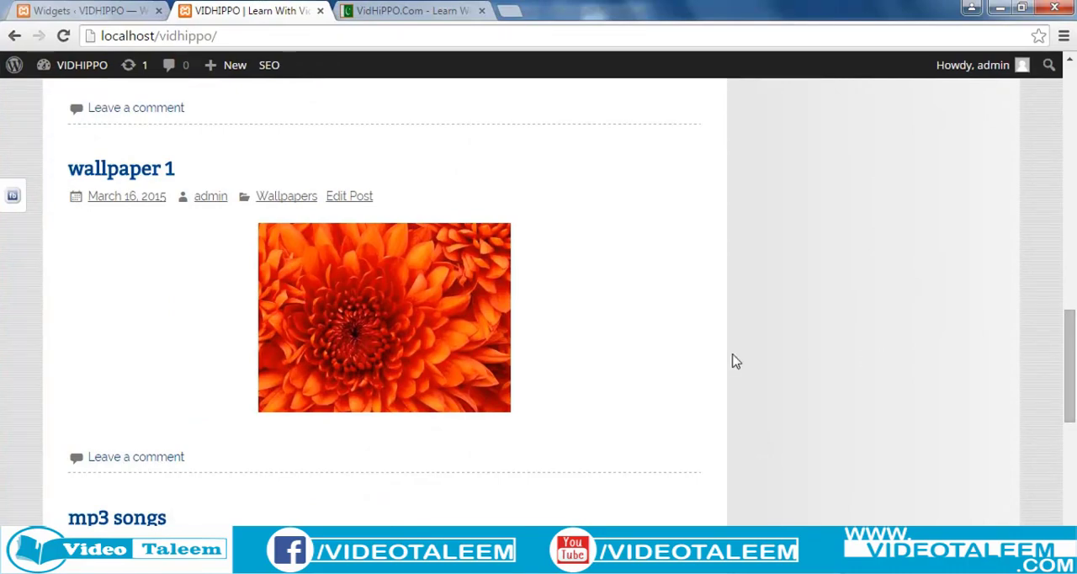
{"action": "scroll", "coordinate": [712, 408], "scroll_direction": "up", "scroll_amount": 2}
{"action": "scroll", "coordinate": [712, 409], "scroll_direction": "up", "scroll_amount": 10}
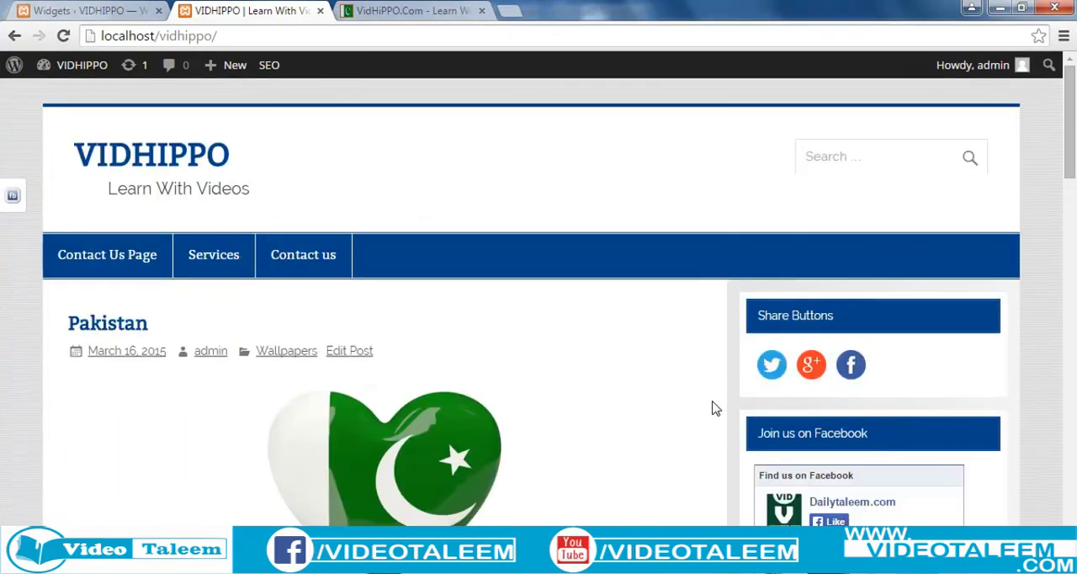
{"action": "scroll", "coordinate": [712, 408], "scroll_direction": "down", "scroll_amount": 10}
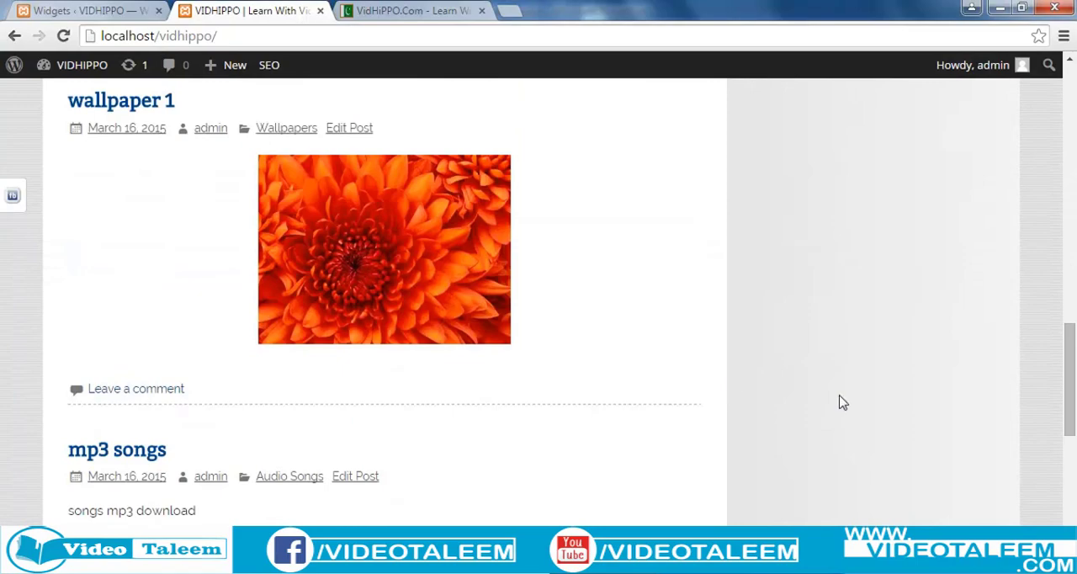
{"action": "scroll", "coordinate": [843, 403], "scroll_direction": "down", "scroll_amount": 10}
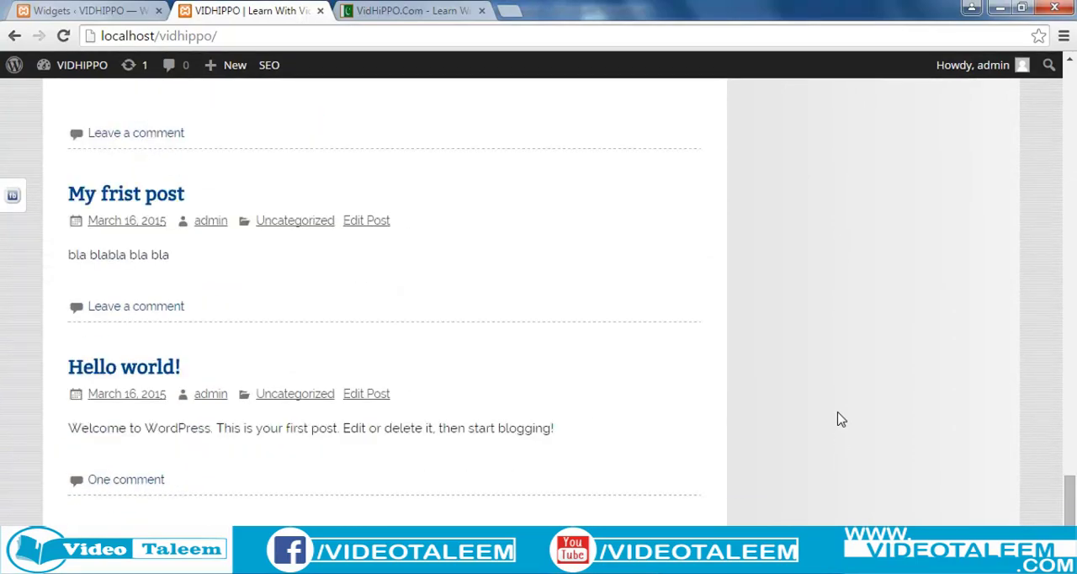
{"action": "scroll", "coordinate": [839, 418], "scroll_direction": "up", "scroll_amount": 15}
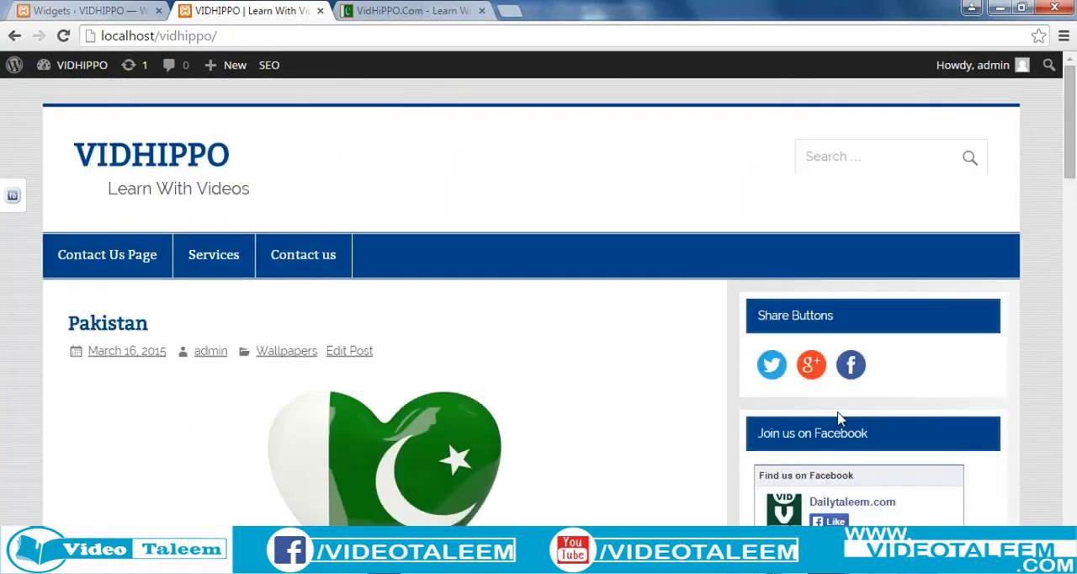